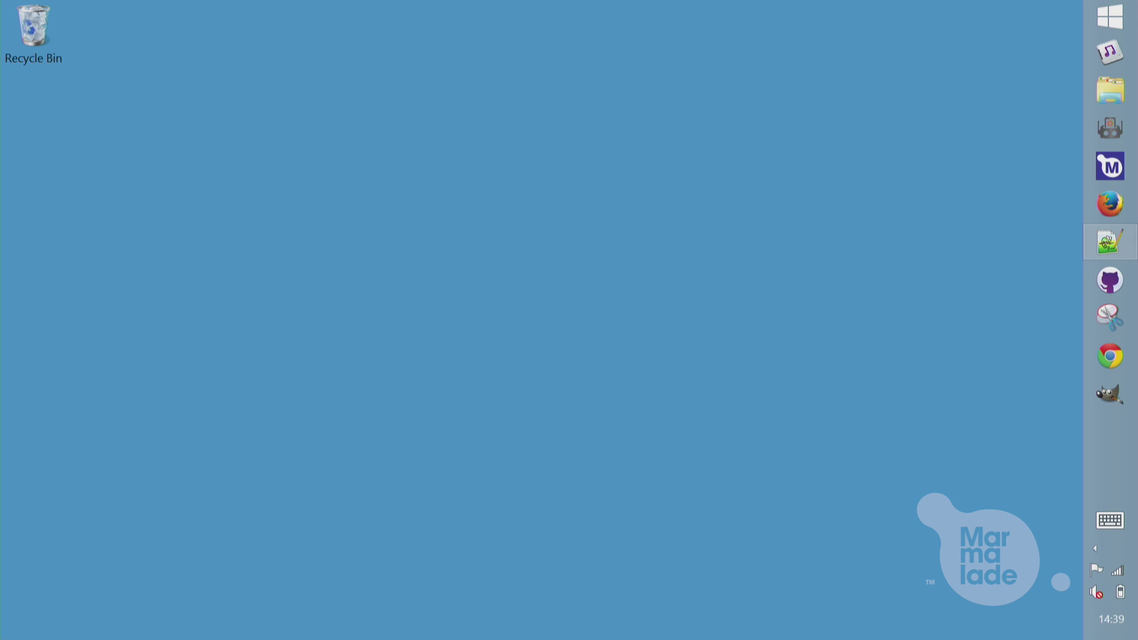
# Launch Marmalade Hub and open the Dependency Checker
pyautogui.press('super')
pyautogui.write('hub')
pyautogui.press('Return')
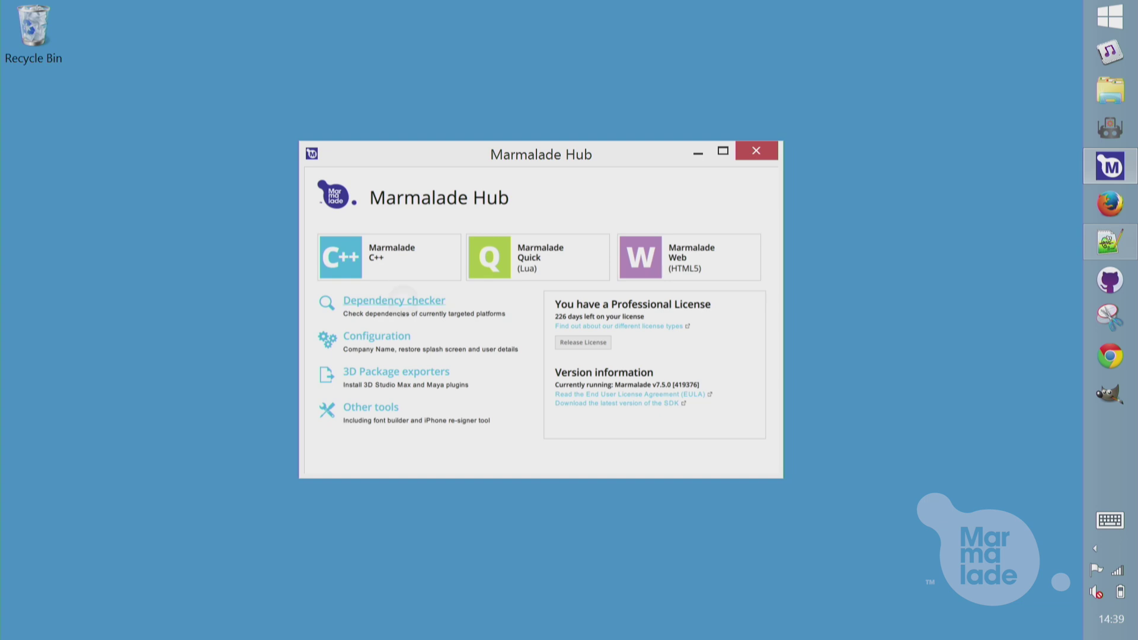
pyautogui.click(394, 301)
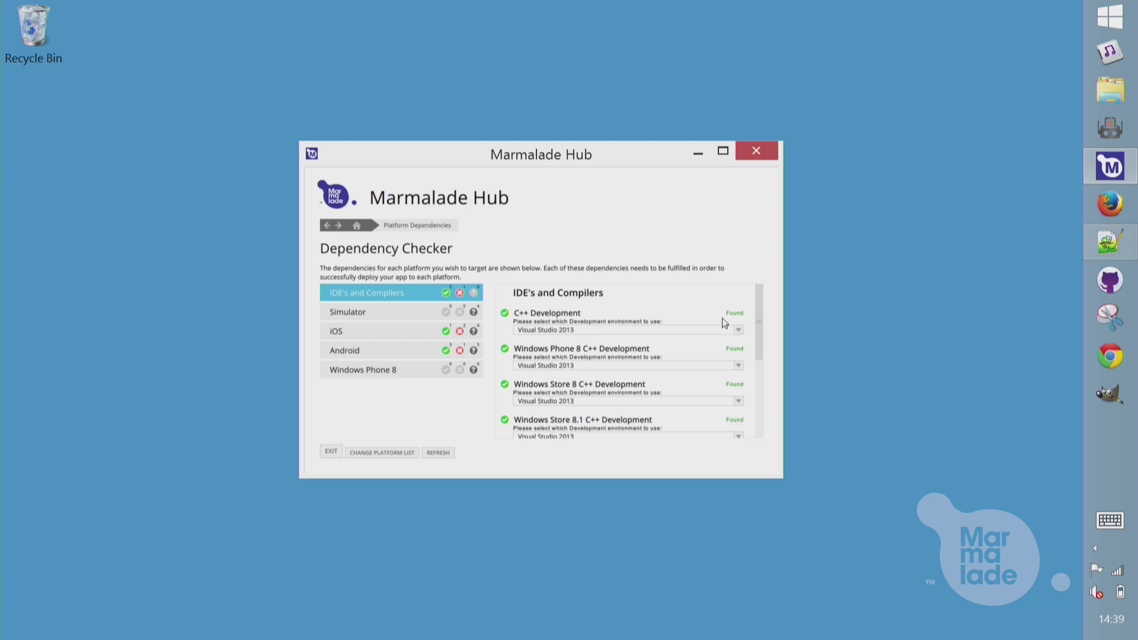
# Keep Visual Studio 2013 as the environment and review the Android and iOS dependencies
pyautogui.click(738, 331)
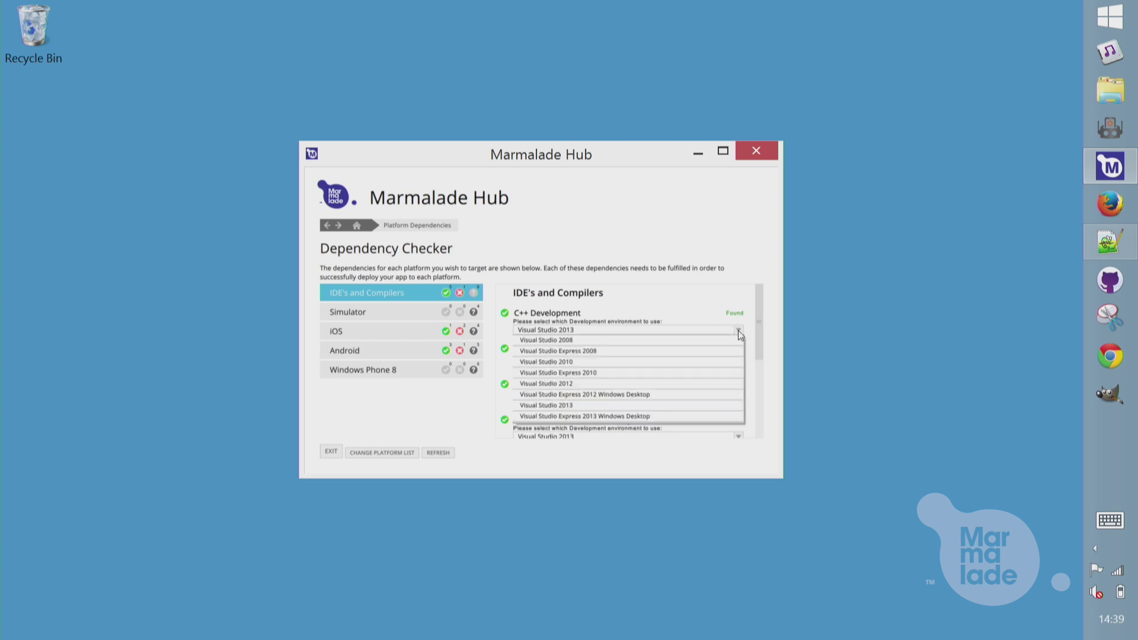
pyautogui.click(576, 411)
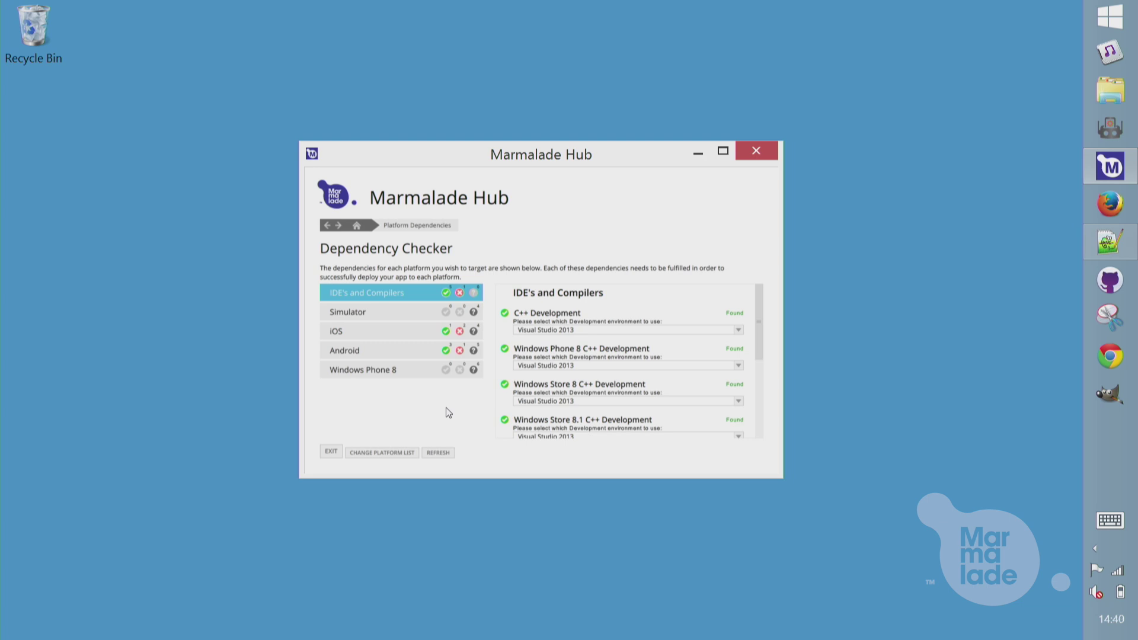
pyautogui.click(385, 352)
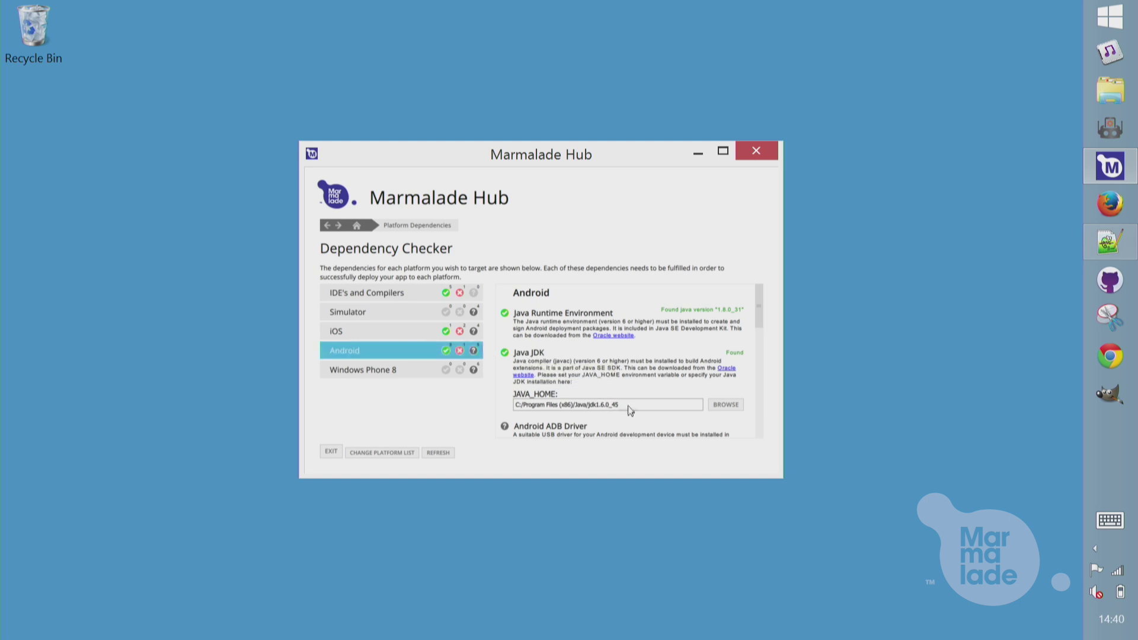
pyautogui.click(376, 336)
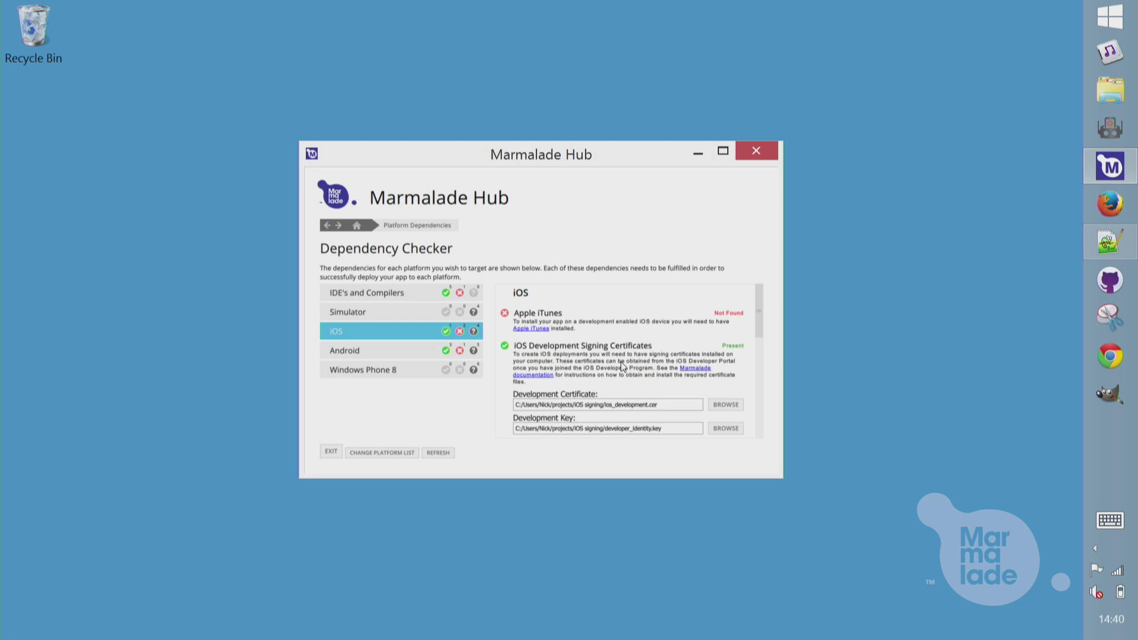
pyautogui.press('super')
pyautogui.write('iphone Configuration Utility')
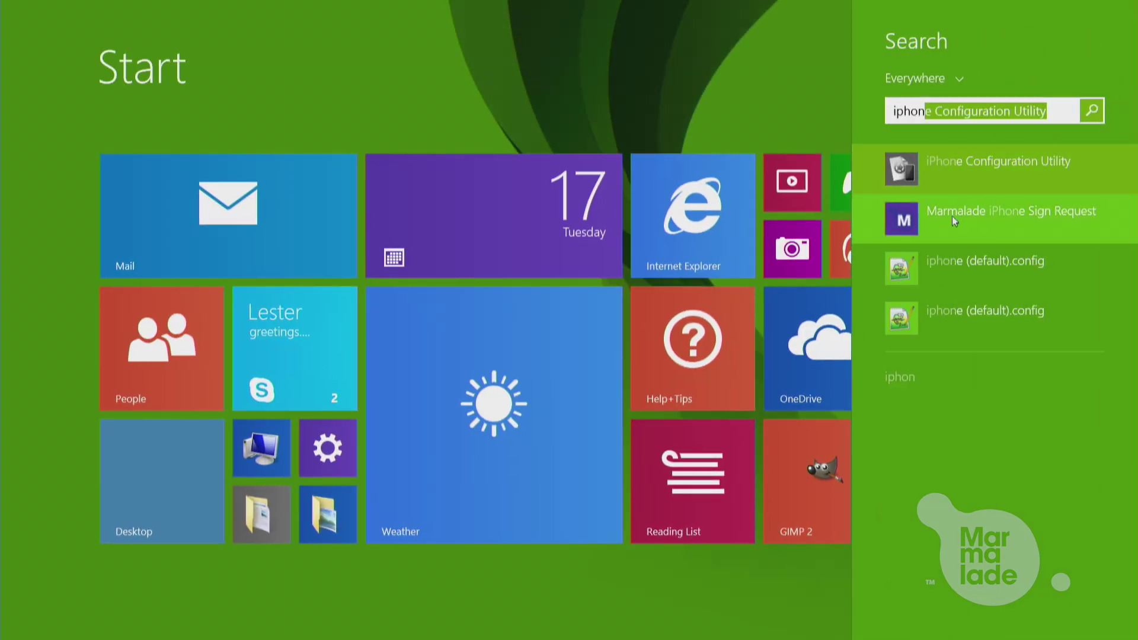
pyautogui.click(952, 216)
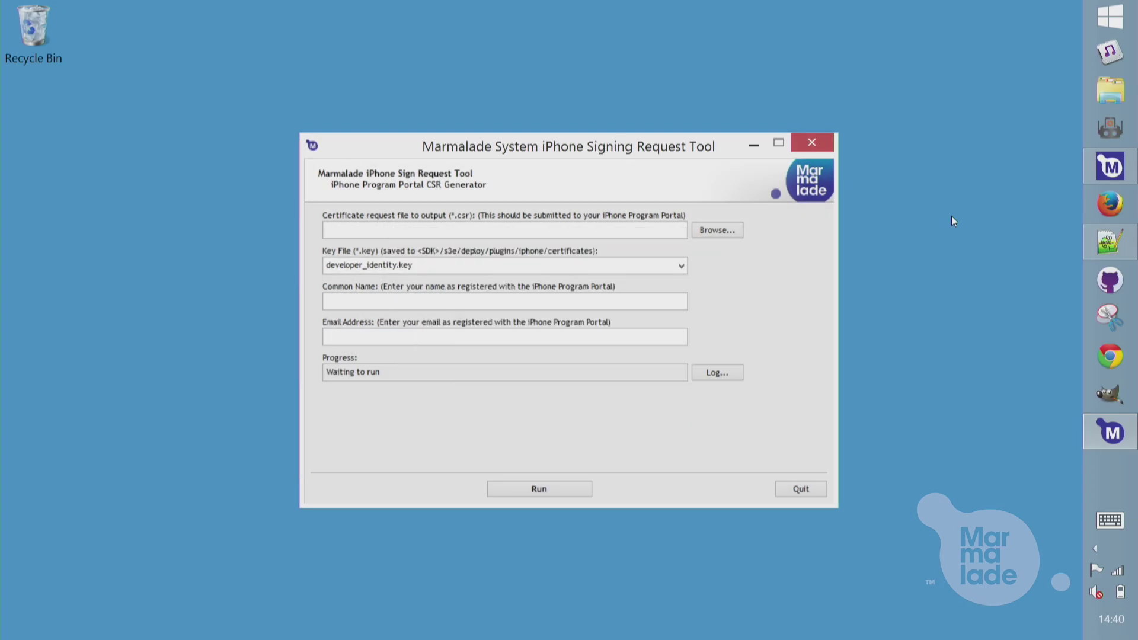
pyautogui.click(809, 141)
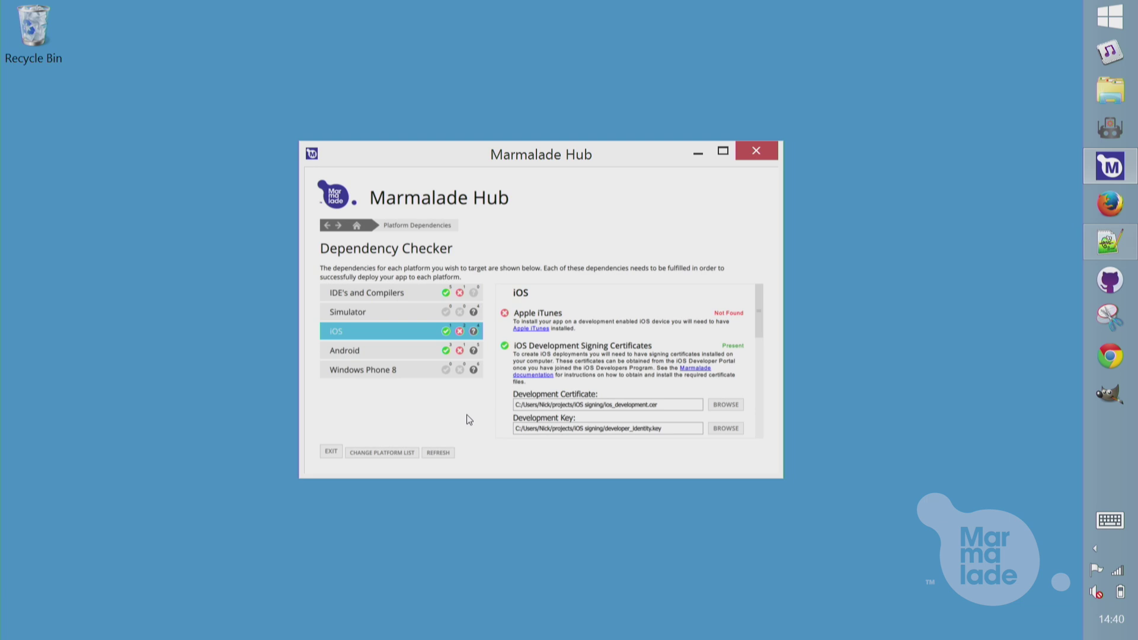
# Create a Marmalade C++ project named HelloWorld from the 3D Graphics (IwGx) template
pyautogui.click(329, 451)
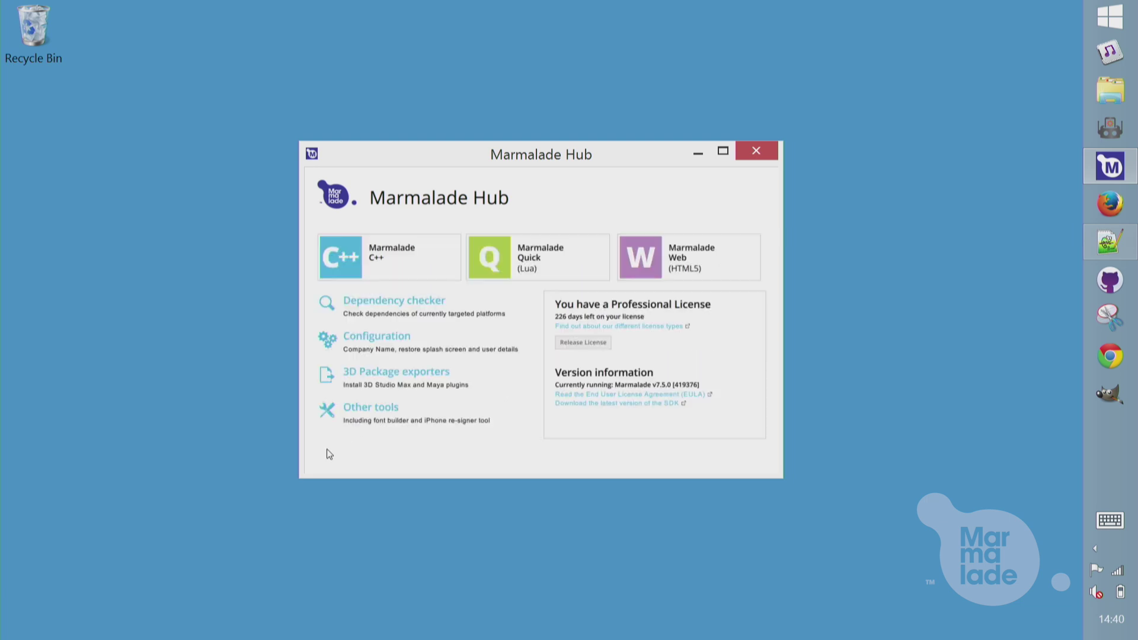
pyautogui.click(370, 270)
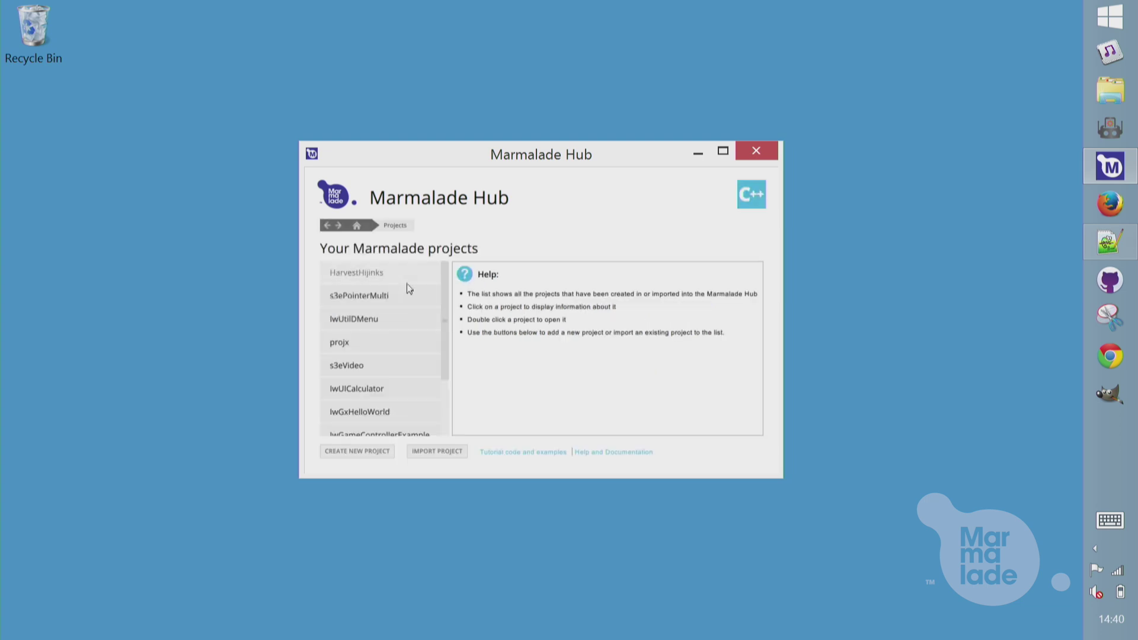
pyautogui.click(349, 456)
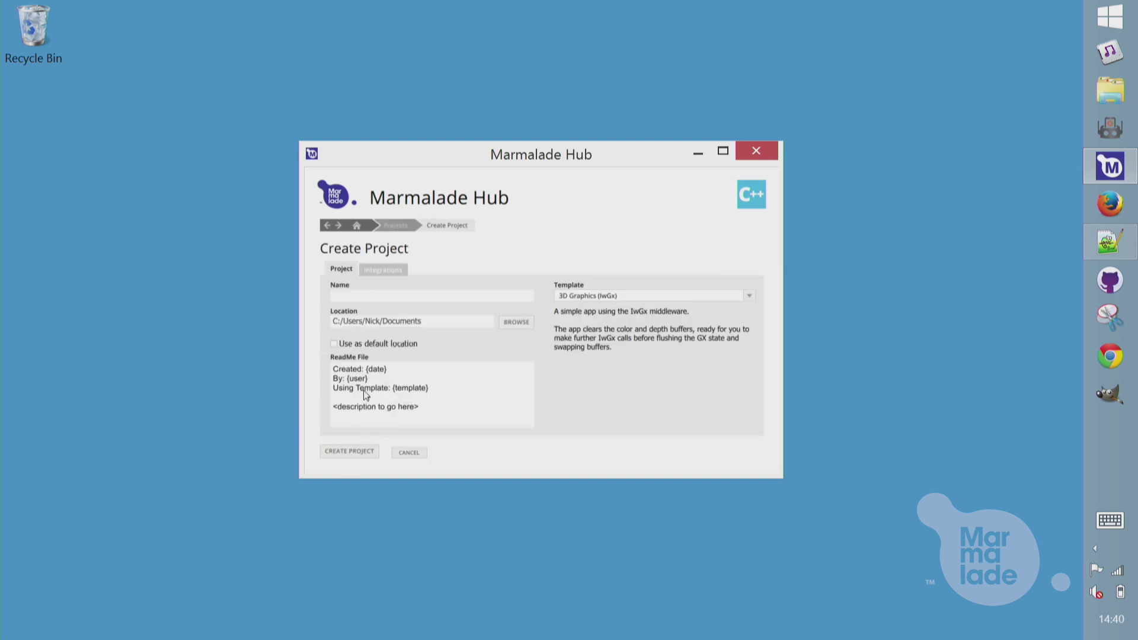
pyautogui.write('HelloWorld')
pyautogui.click(628, 296)
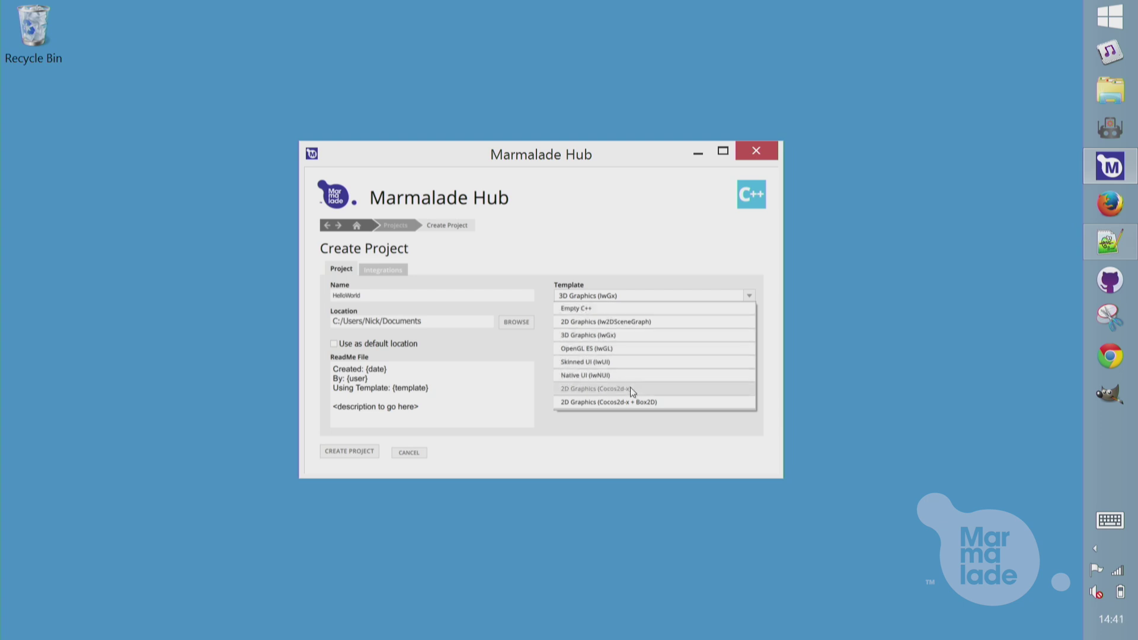
pyautogui.click(636, 335)
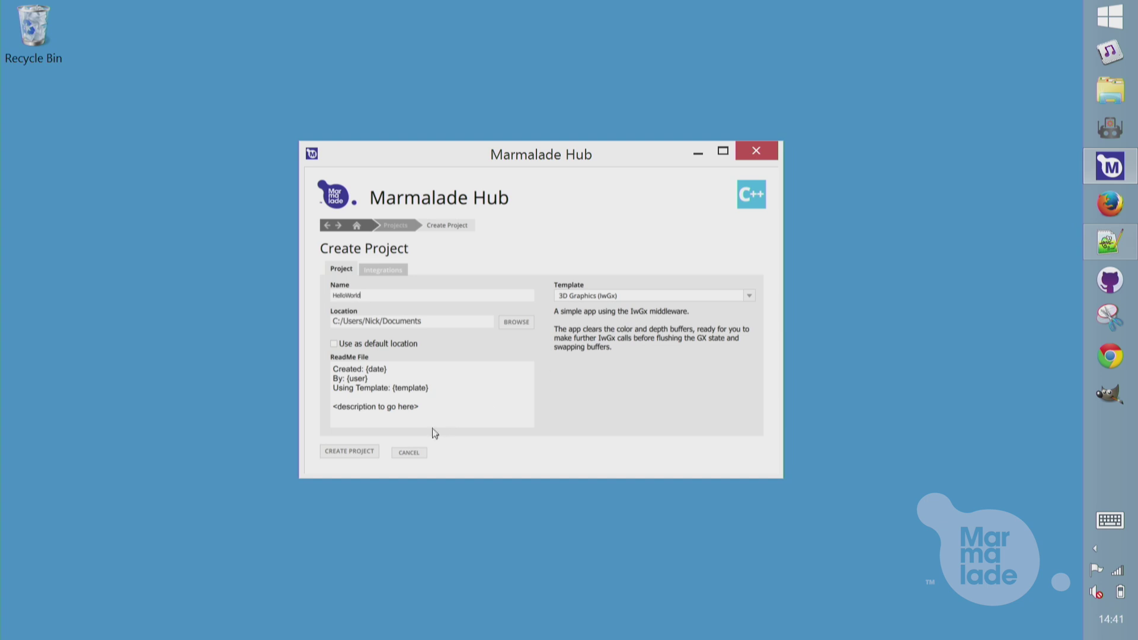
pyautogui.click(341, 450)
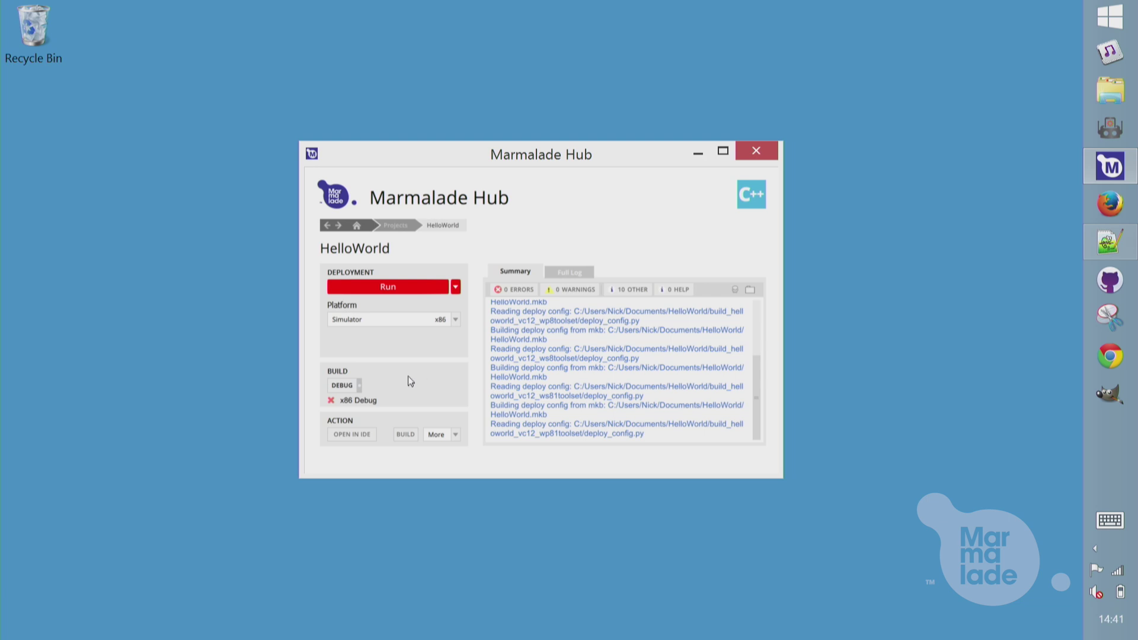
pyautogui.click(447, 320)
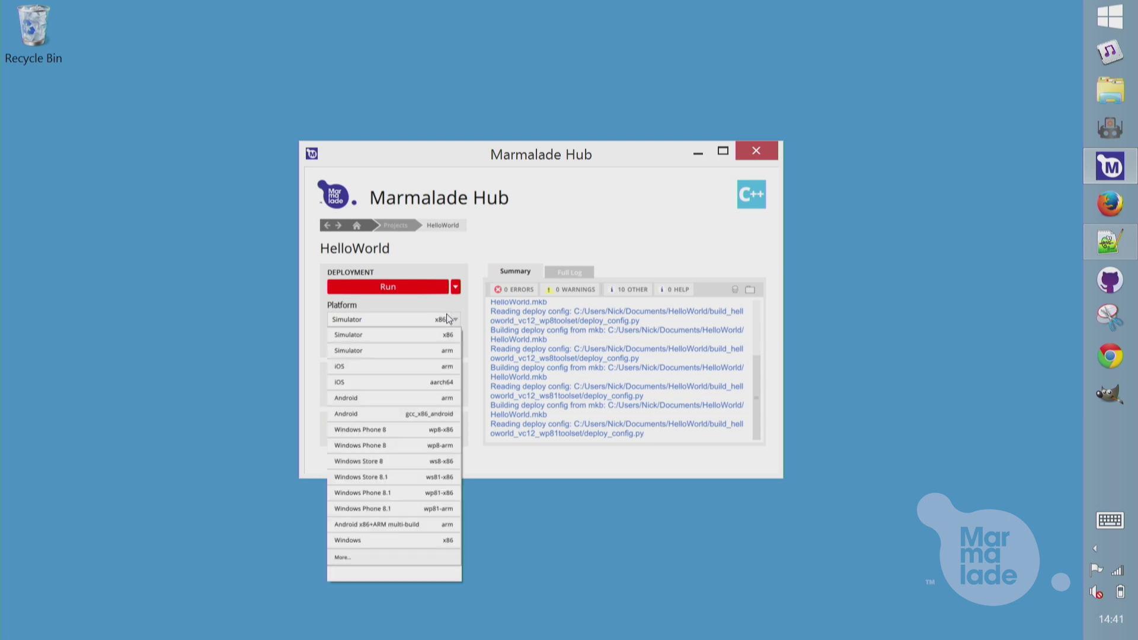
pyautogui.click(381, 336)
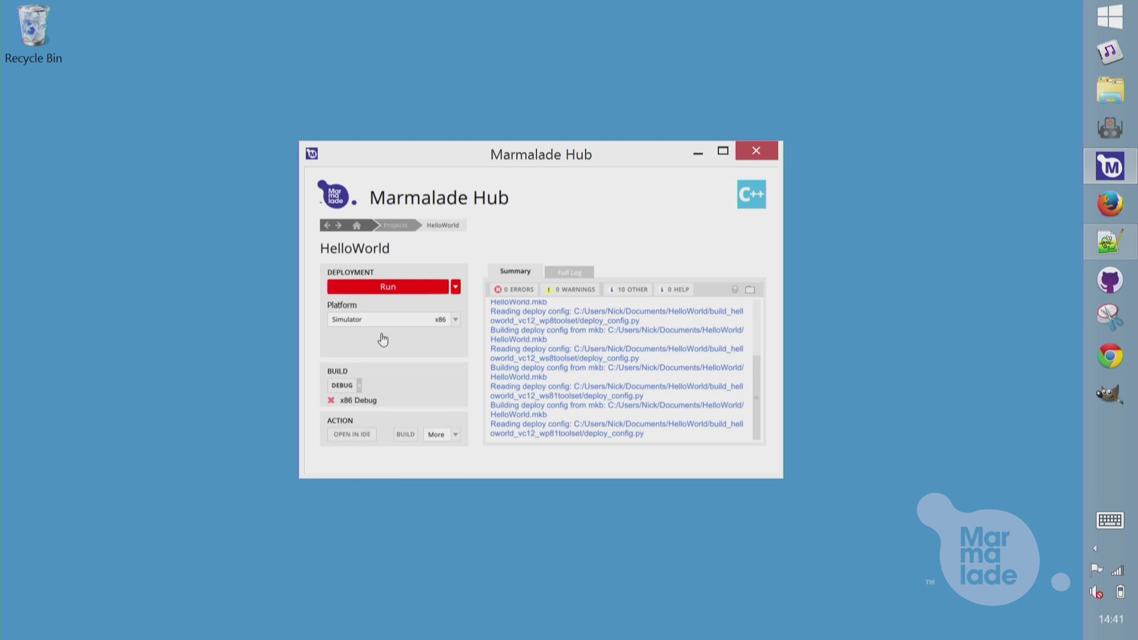
pyautogui.click(341, 389)
pyautogui.click(342, 392)
# Open the HelloWorld_vc12 solution in Visual Studio and open HelloWorld.cpp in the editor
pyautogui.click(354, 436)
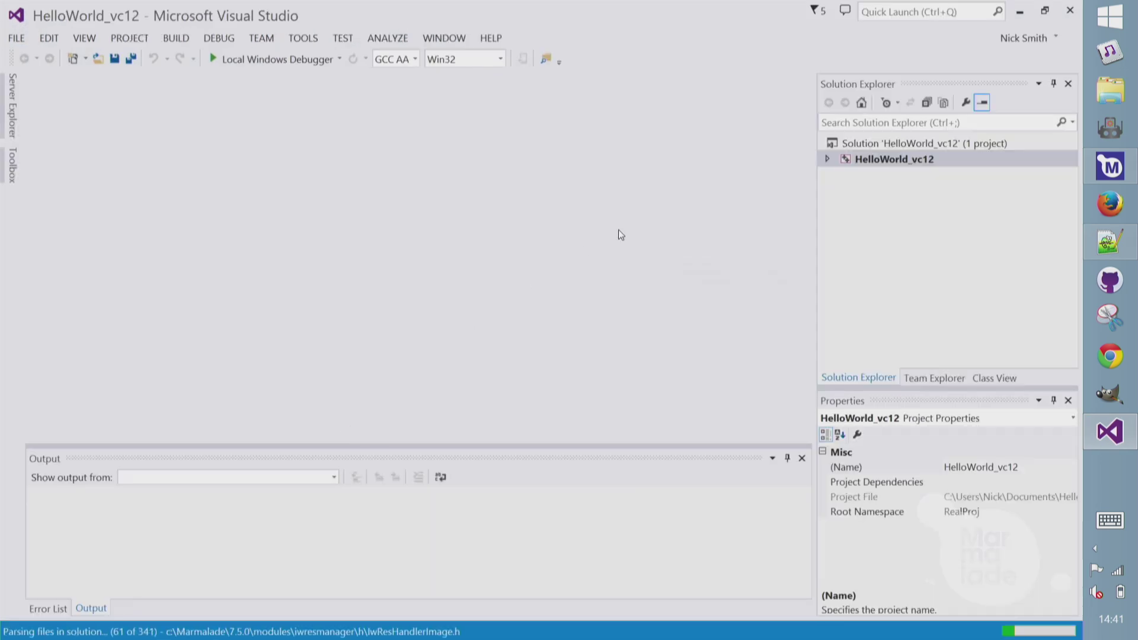
pyautogui.click(827, 159)
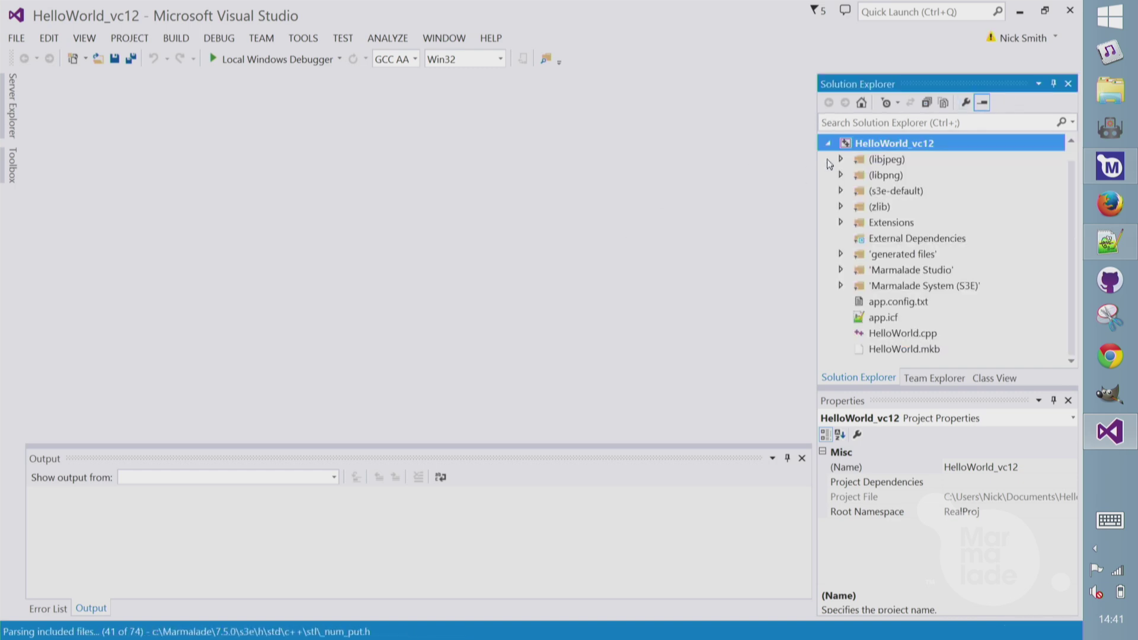
pyautogui.doubleClick(900, 335)
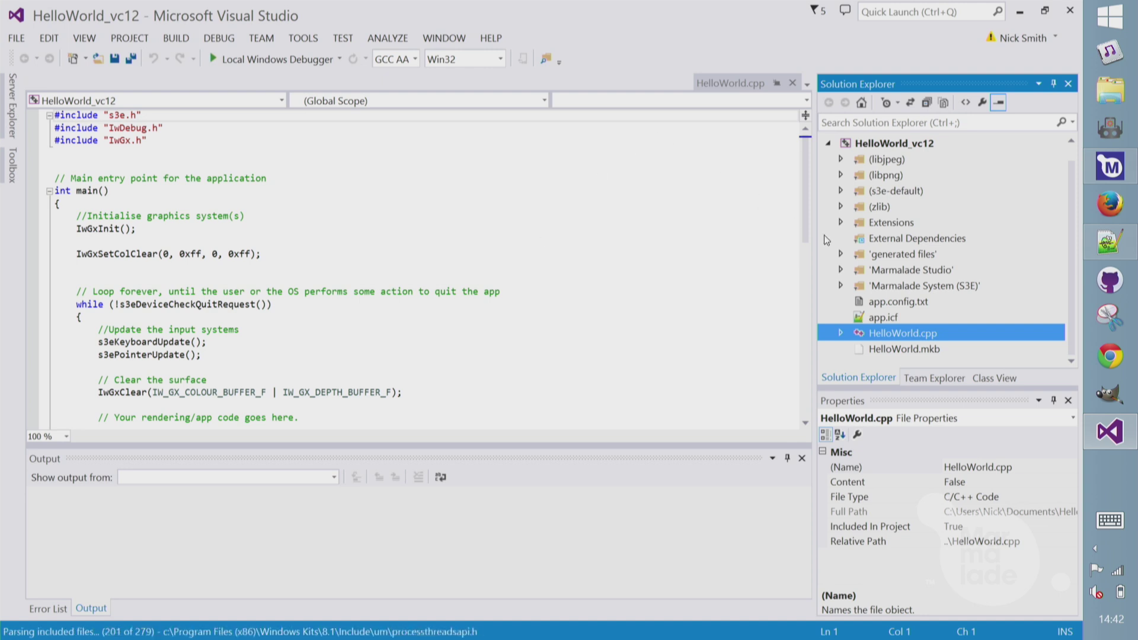
# Browse the Marmalade System (S3E) and Marmalade Studio folders, selecting the iwgx folder
pyautogui.click(940, 285)
pyautogui.click(840, 286)
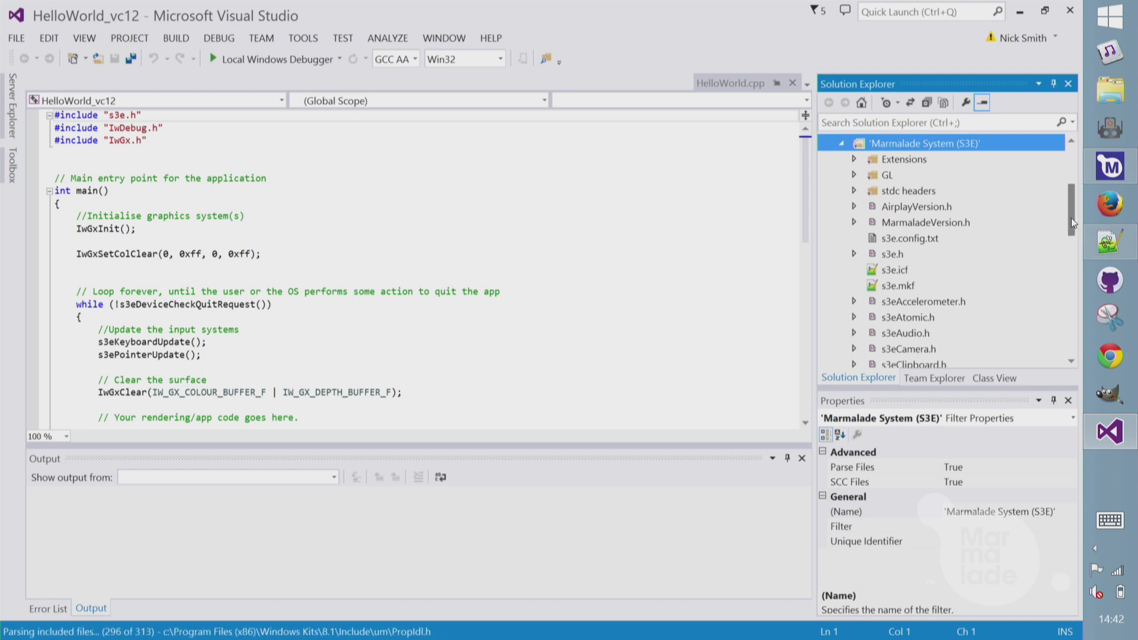
pyautogui.moveTo(1071, 219); pyautogui.dragTo(1064, 319)
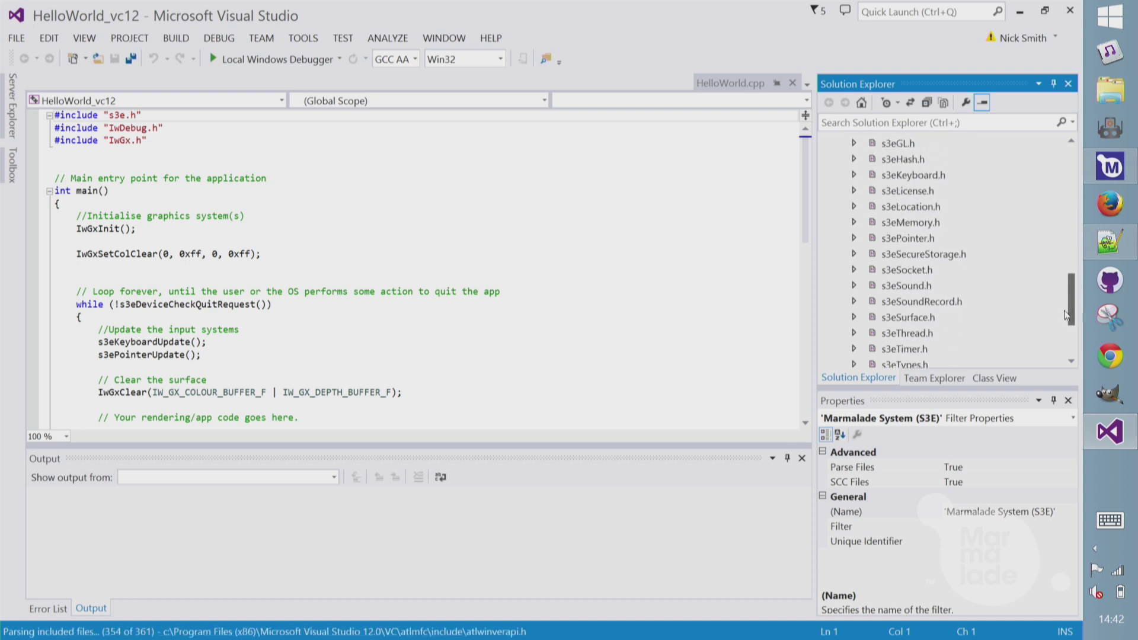
pyautogui.moveTo(1070, 329); pyautogui.dragTo(1082, 173)
pyautogui.click(842, 301)
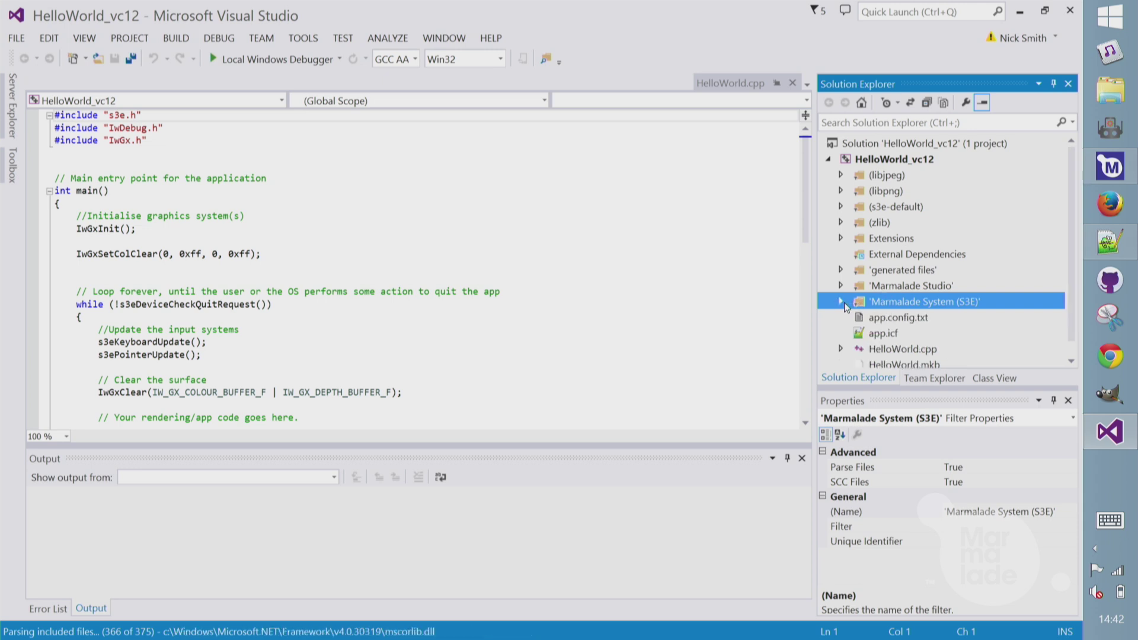
pyautogui.click(841, 286)
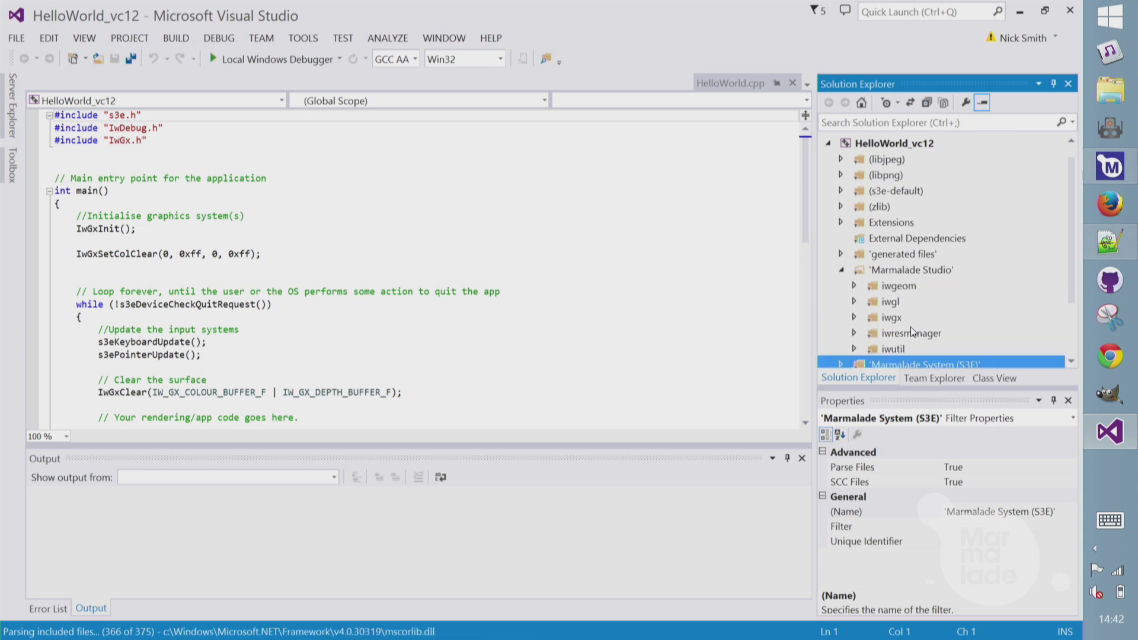
pyautogui.click(891, 320)
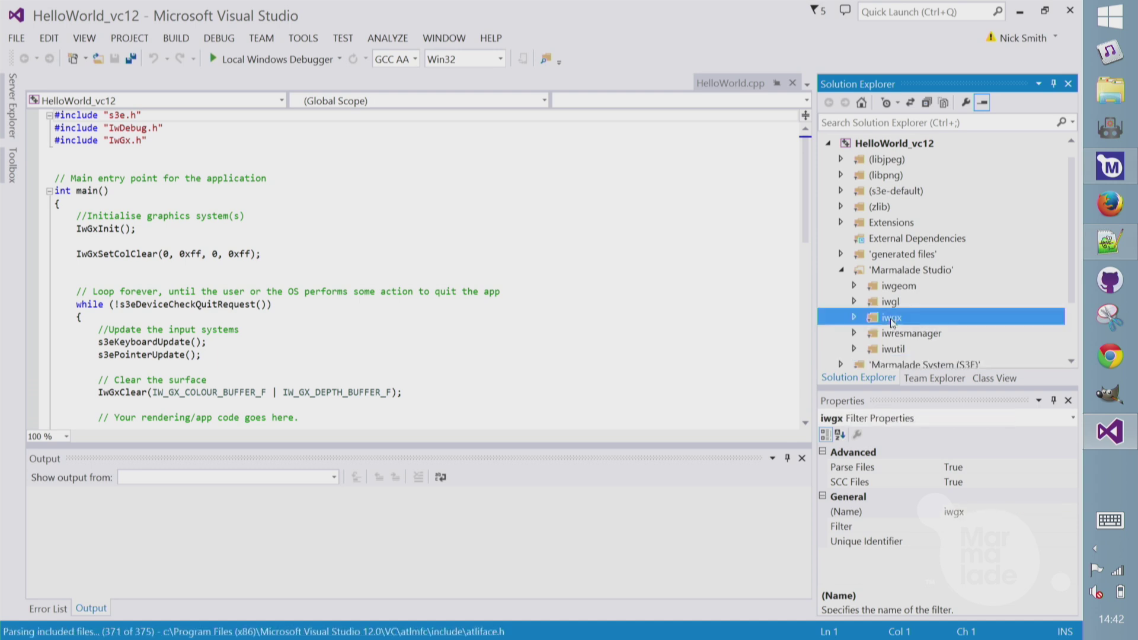
pyautogui.click(842, 270)
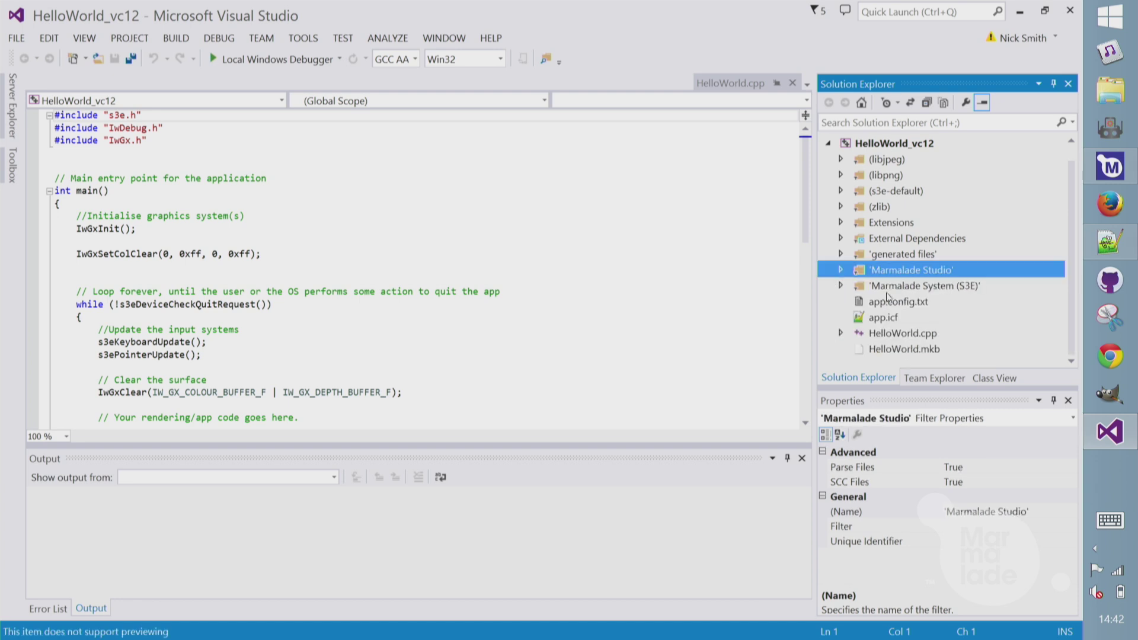
pyautogui.click(899, 349)
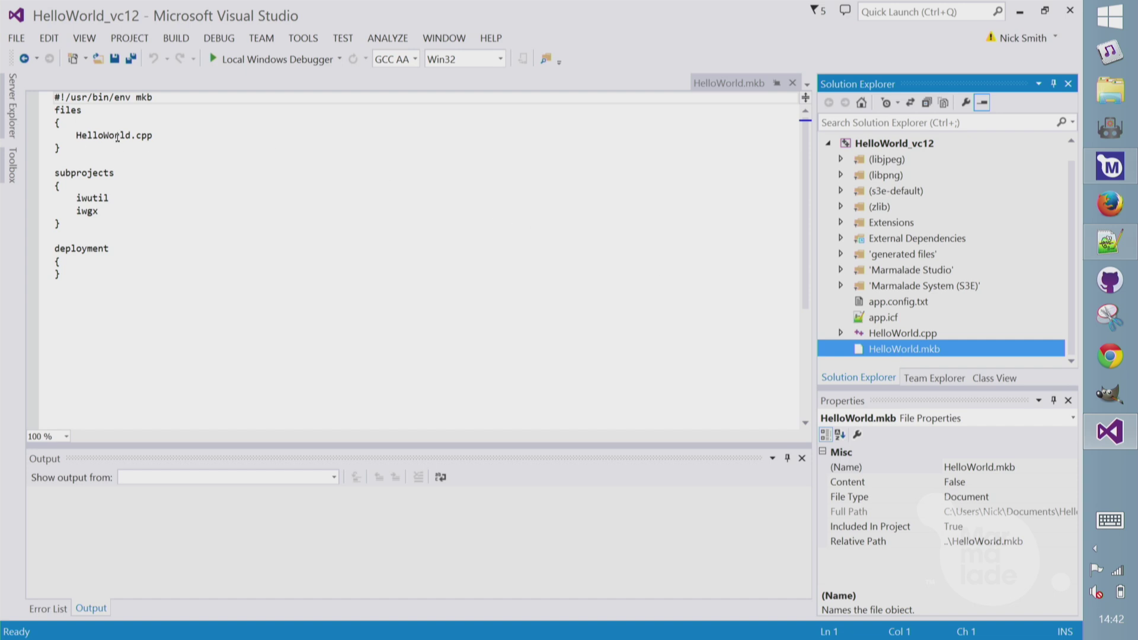
pyautogui.click(116, 135)
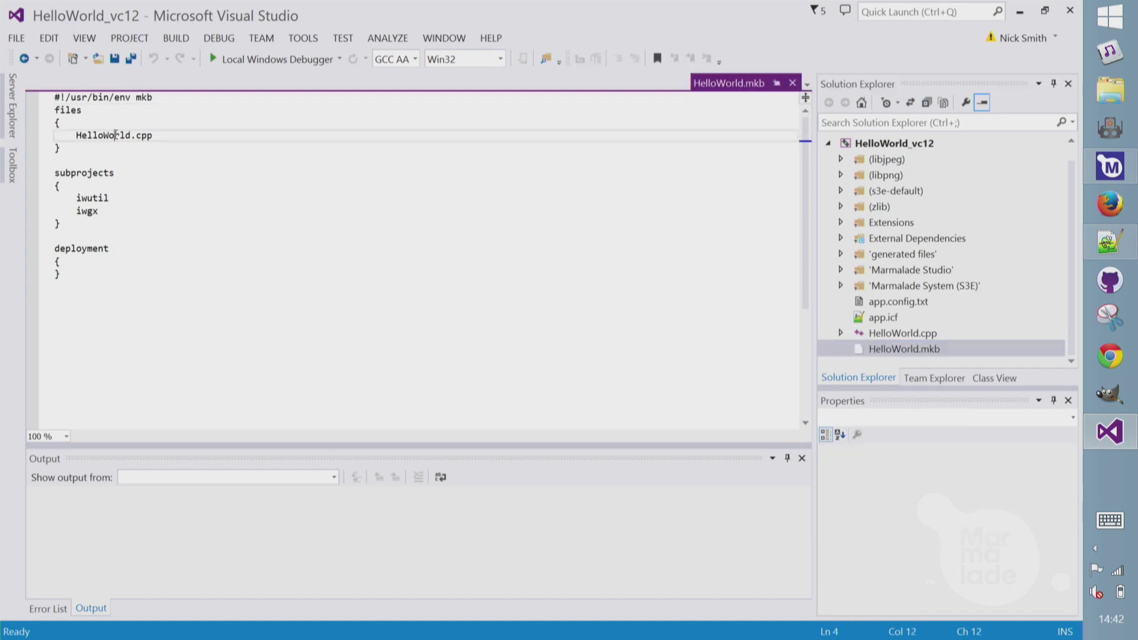
pyautogui.click(118, 211)
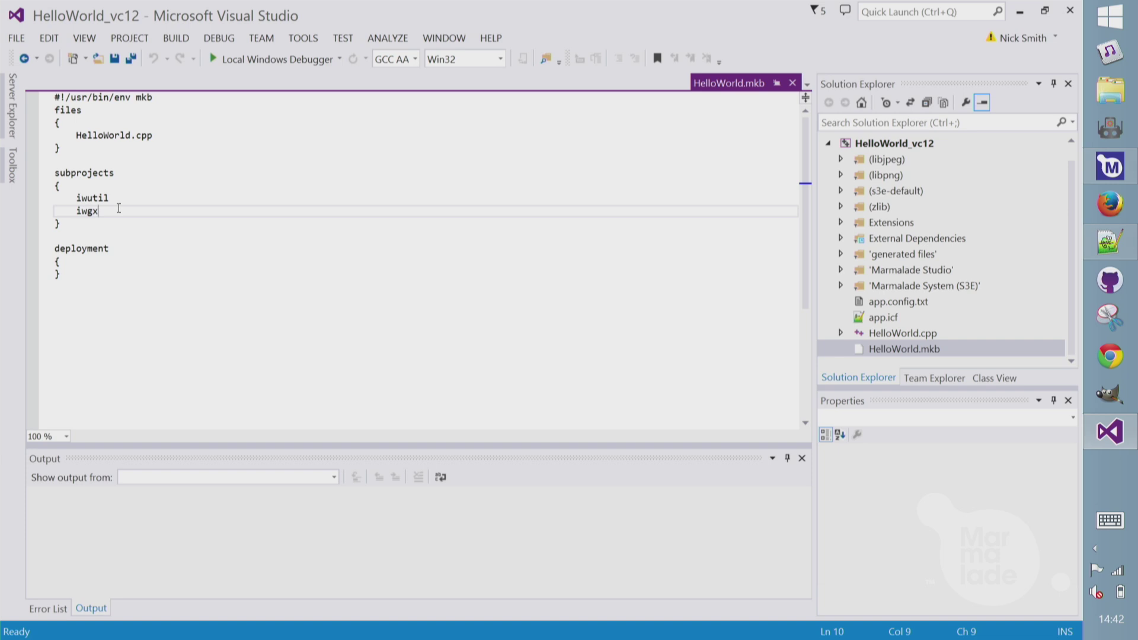
pyautogui.click(77, 263)
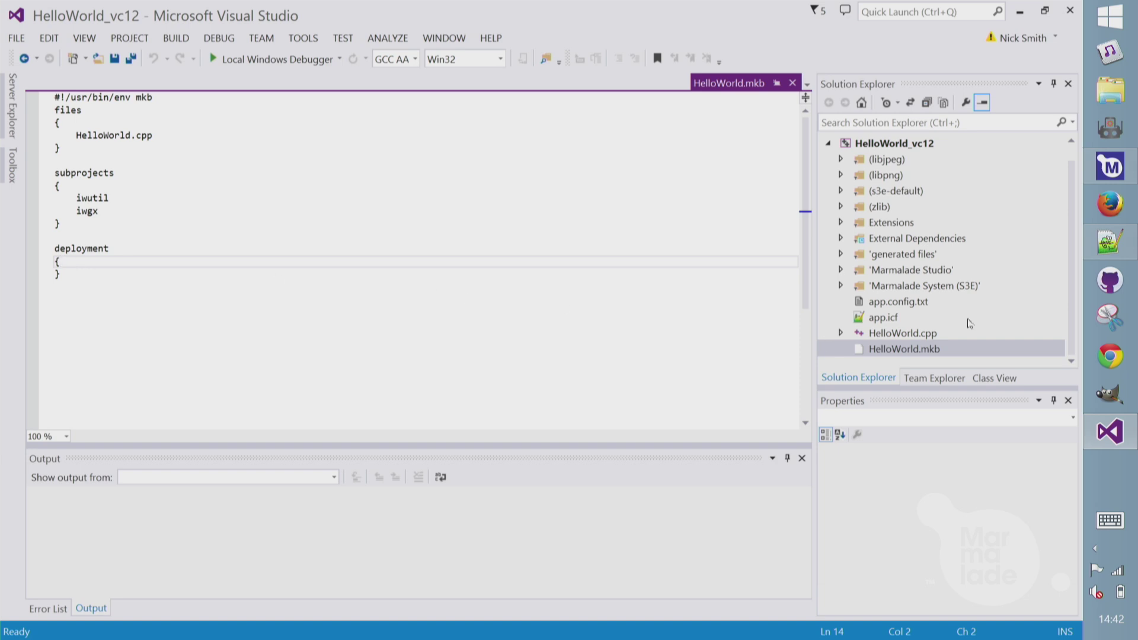
pyautogui.click(920, 332)
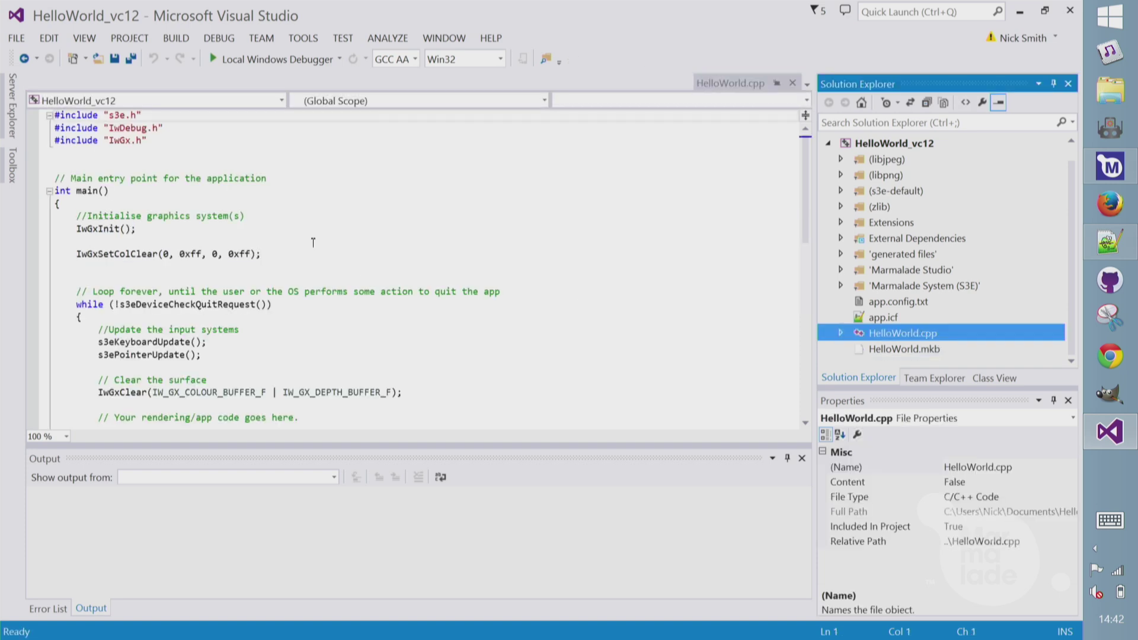
pyautogui.click(137, 190)
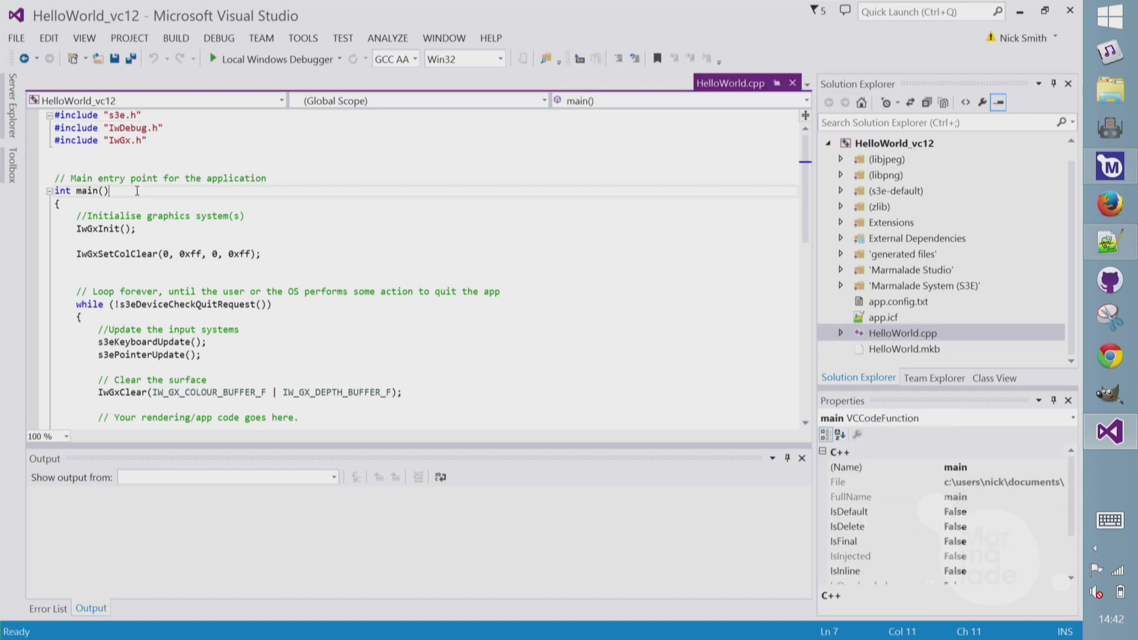
pyautogui.click(152, 230)
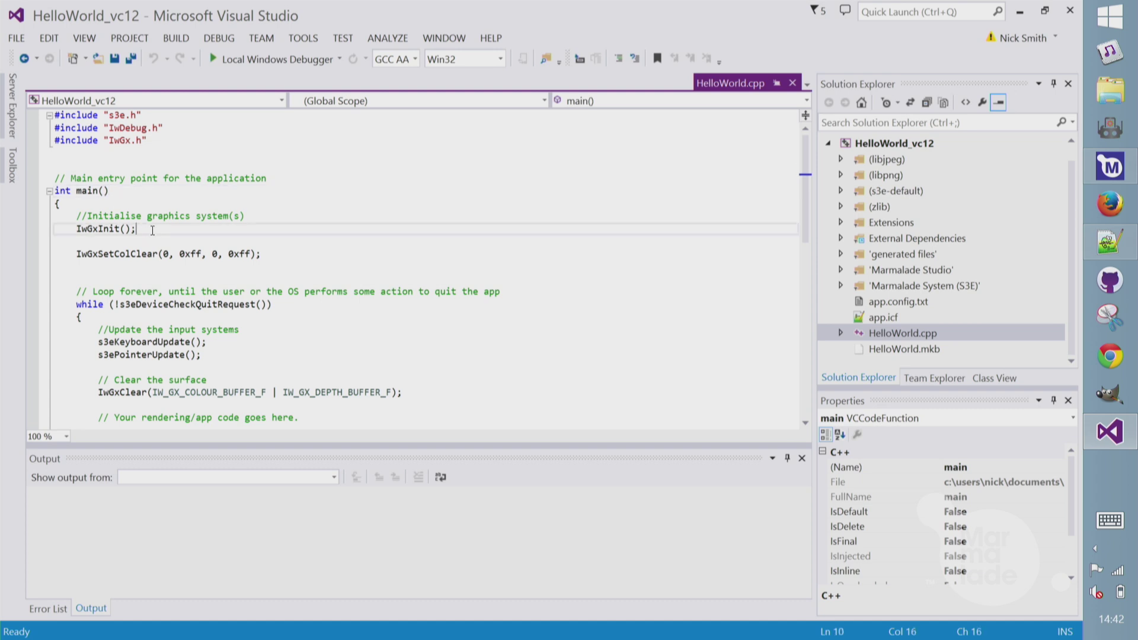
pyautogui.click(291, 259)
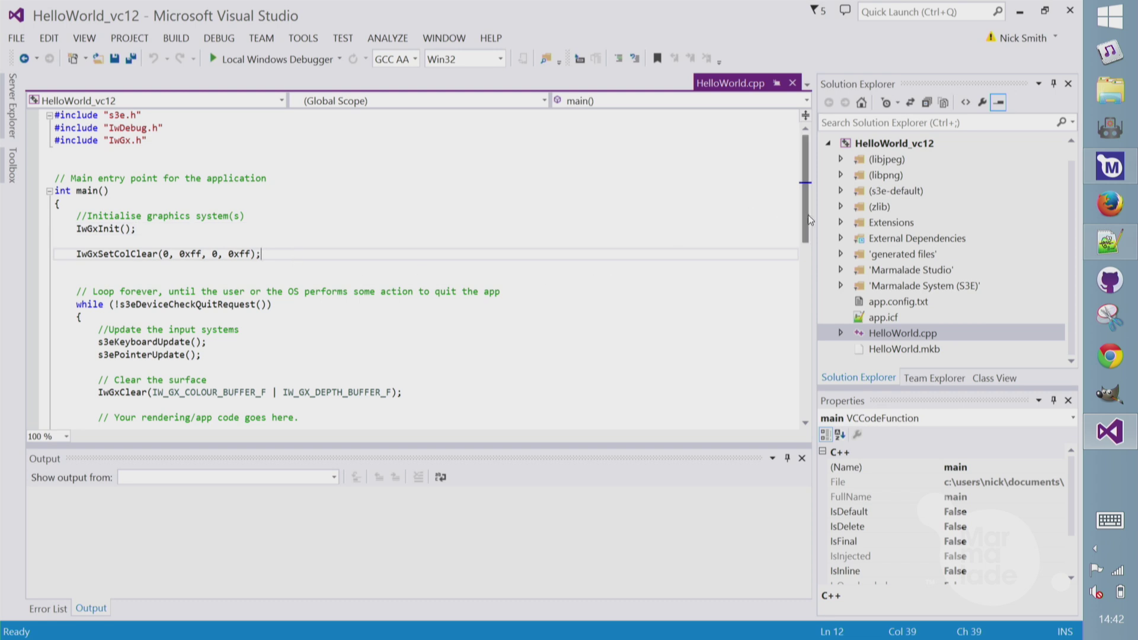
pyautogui.moveTo(805, 214); pyautogui.dragTo(803, 269)
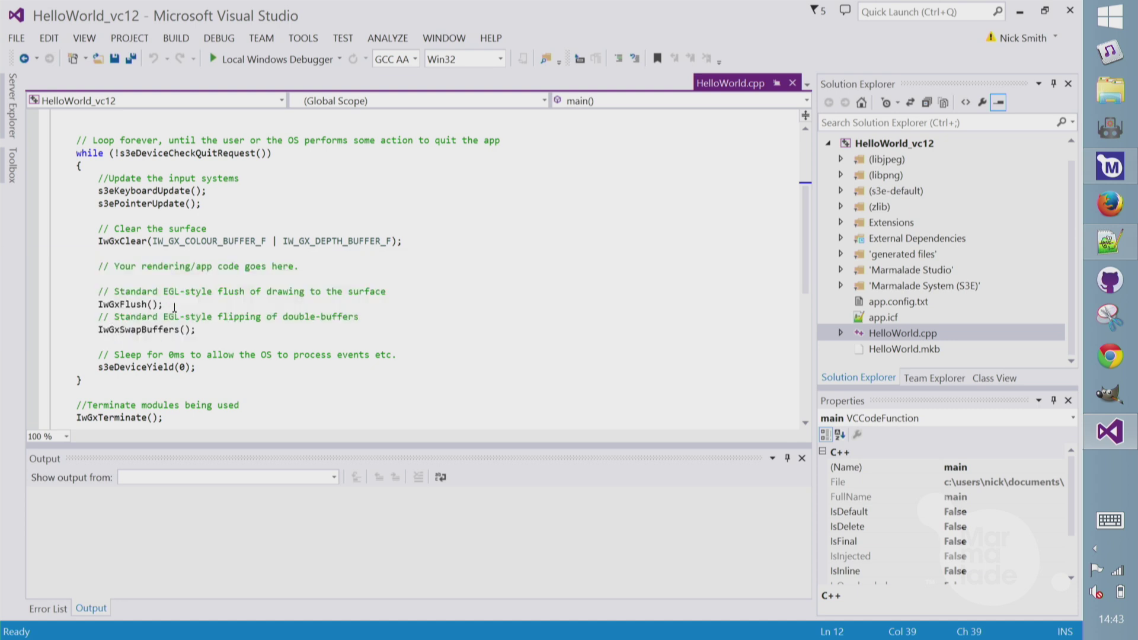
pyautogui.click(183, 304)
pyautogui.click(209, 331)
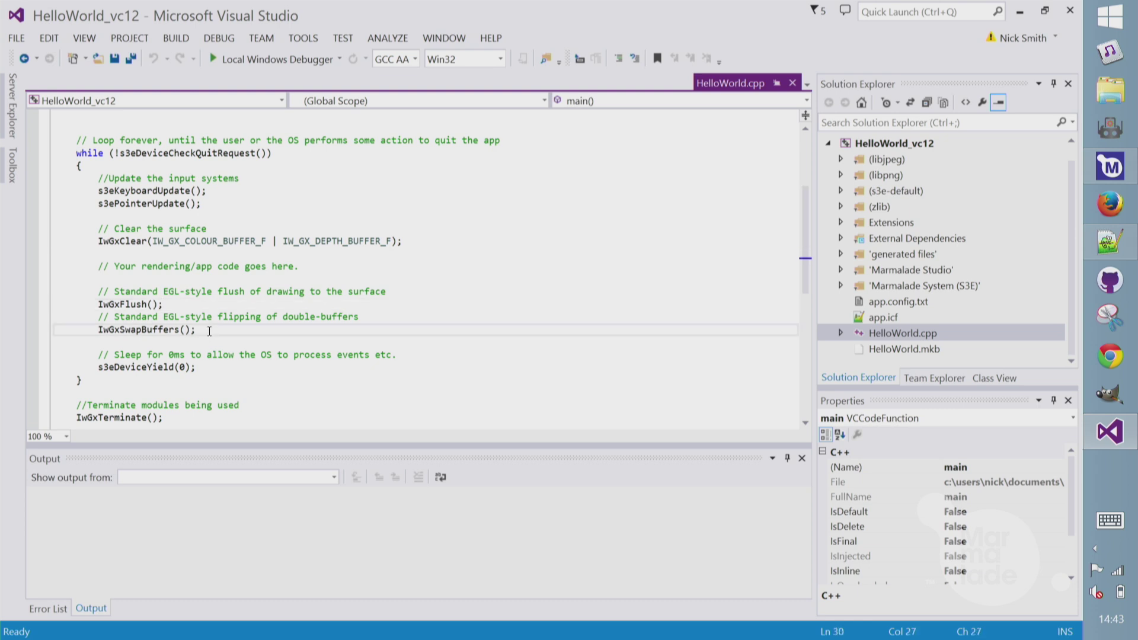
pyautogui.click(293, 418)
pyautogui.click(802, 424)
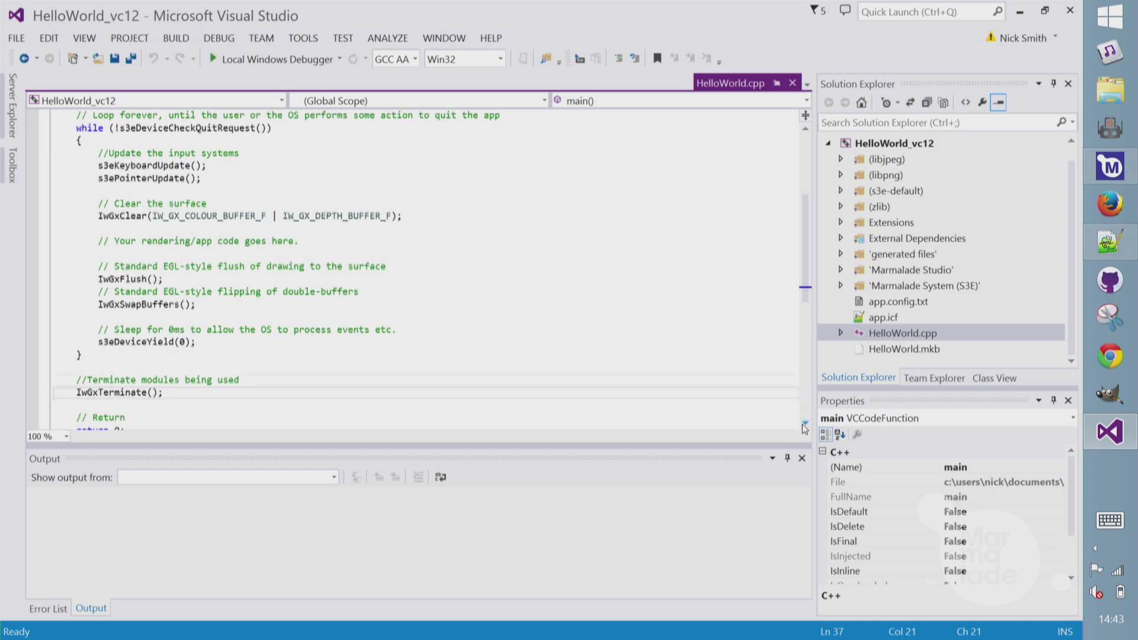
pyautogui.click(802, 424)
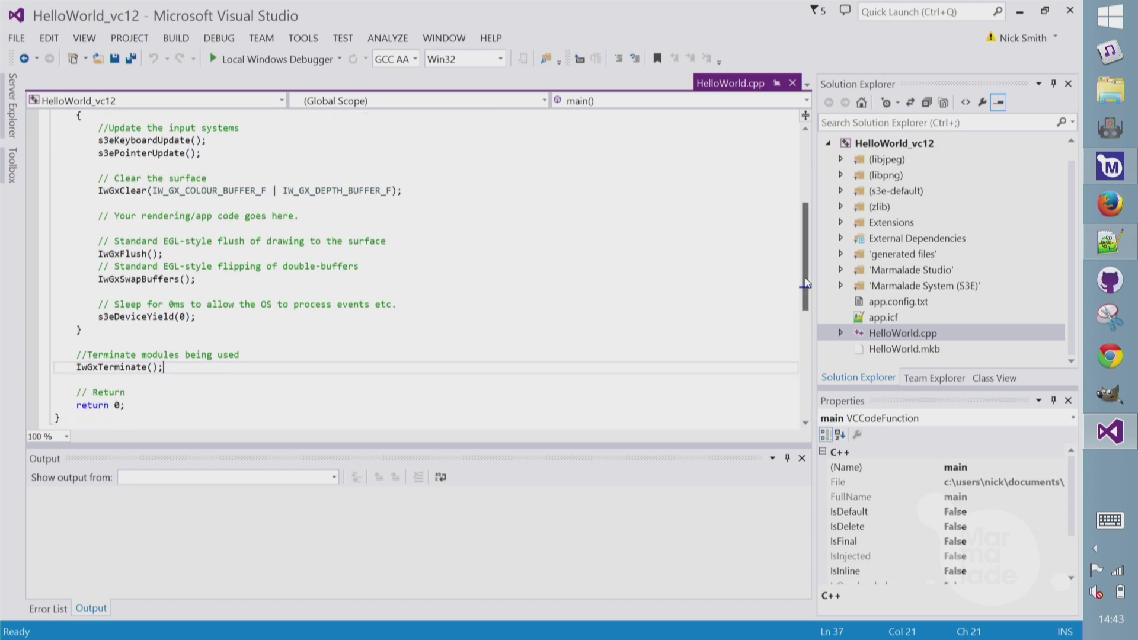
pyautogui.moveTo(805, 283); pyautogui.dragTo(805, 268)
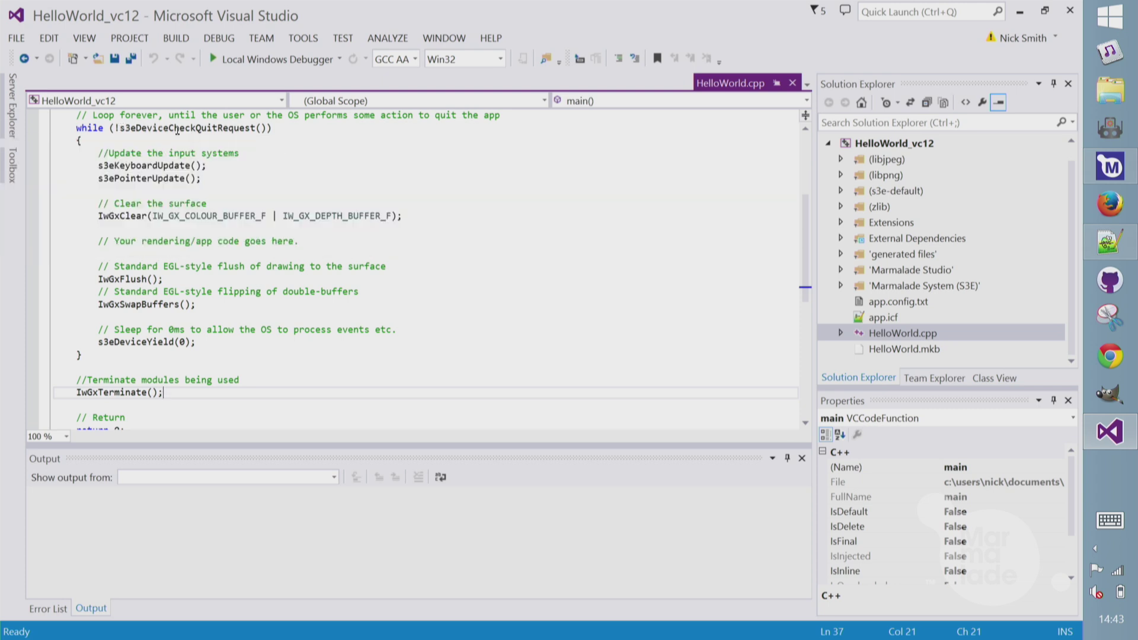
pyautogui.doubleClick(134, 128)
pyautogui.click(319, 131)
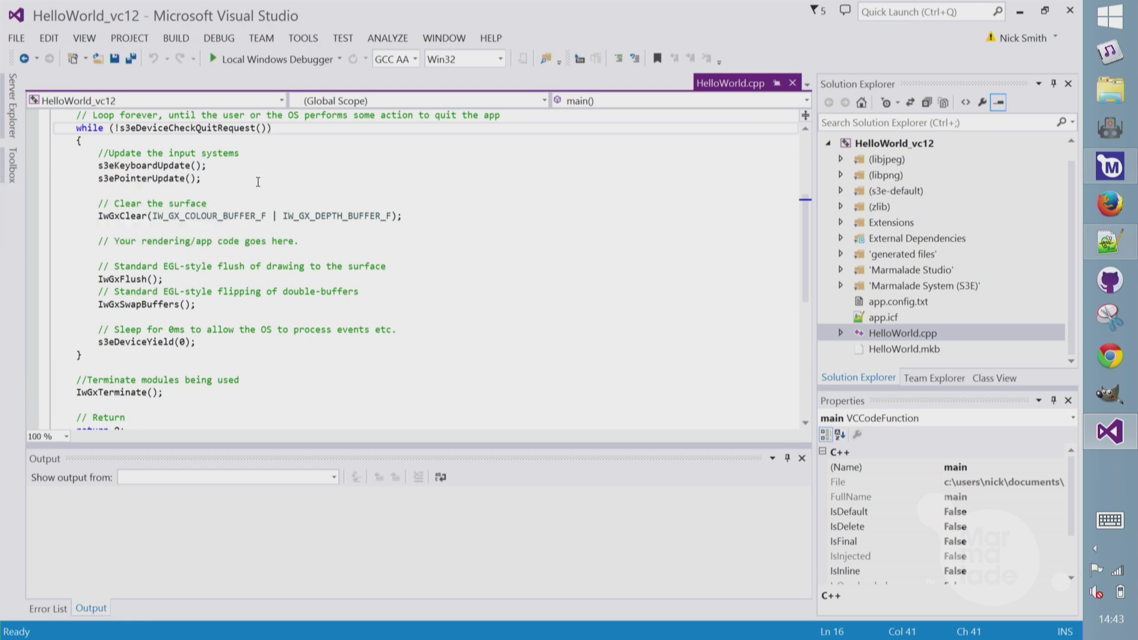
pyautogui.click(226, 346)
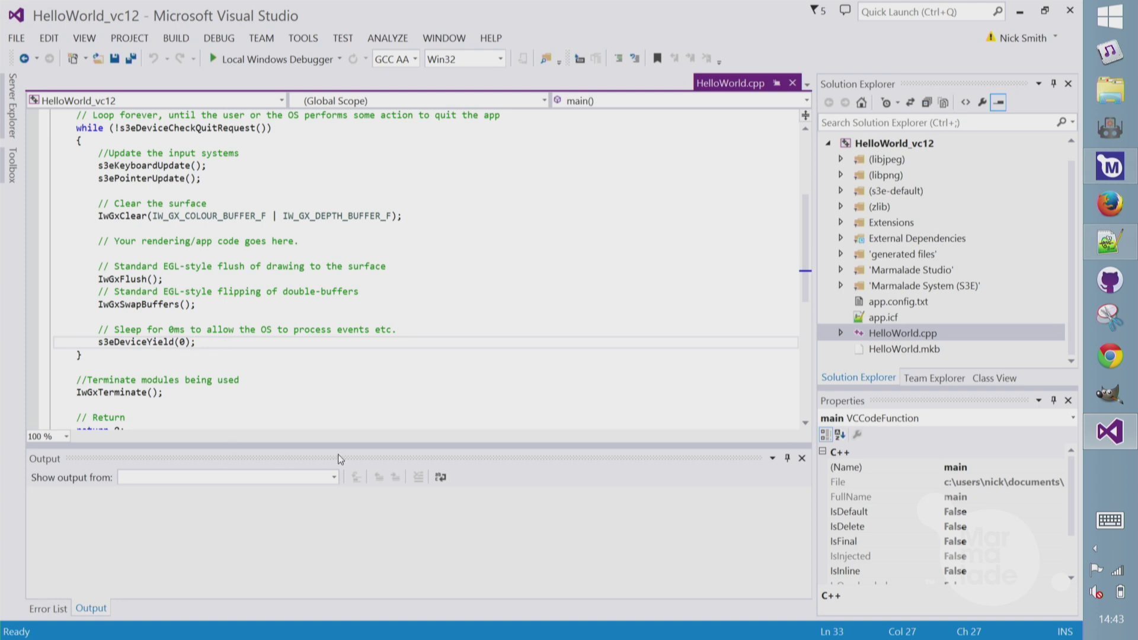
# Add IwGxPrintString(100, 100, "HelloWorld!"); below the rendering comment and save HelloWorld.cpp
pyautogui.click(313, 241)
pyautogui.press('Return')
pyautogui.write('IxGxPr')
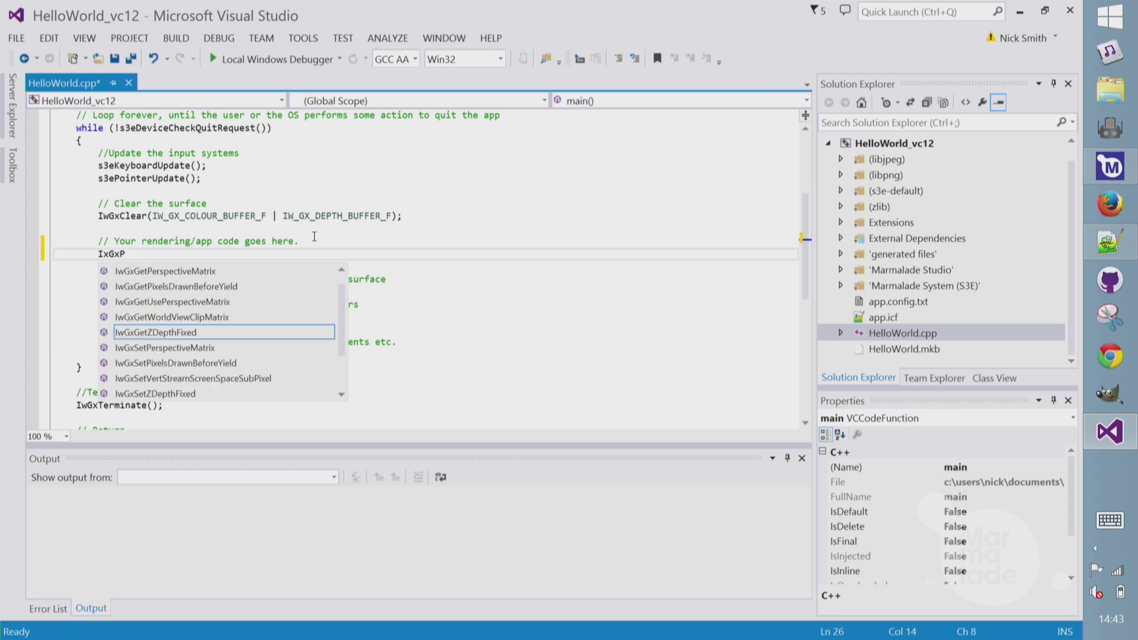
pyautogui.write('int')
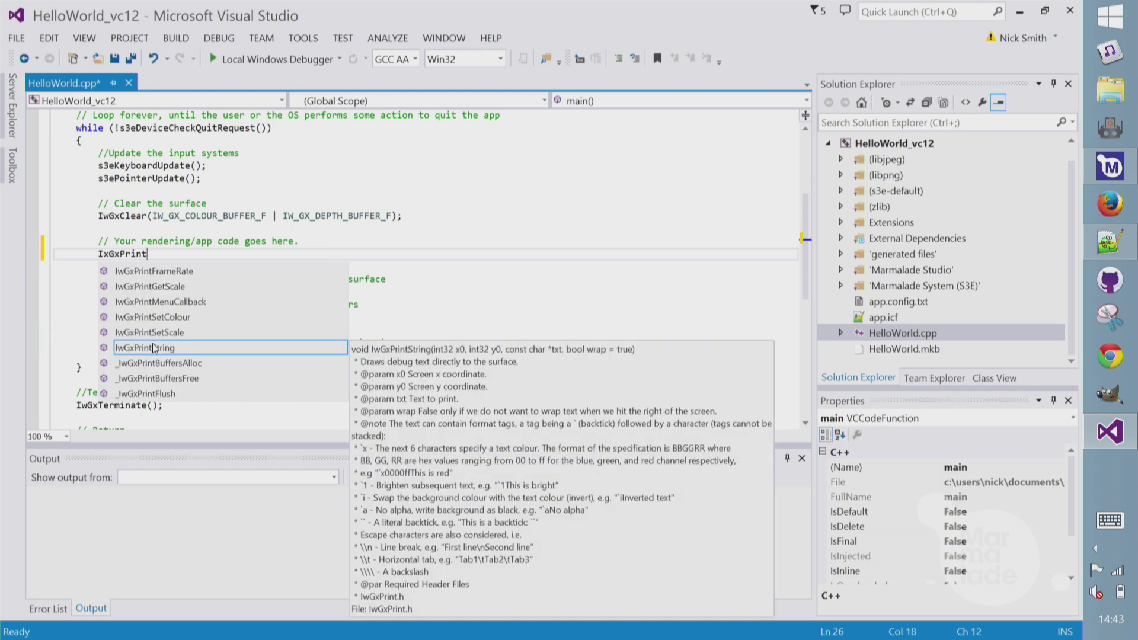
pyautogui.doubleClick(152, 348)
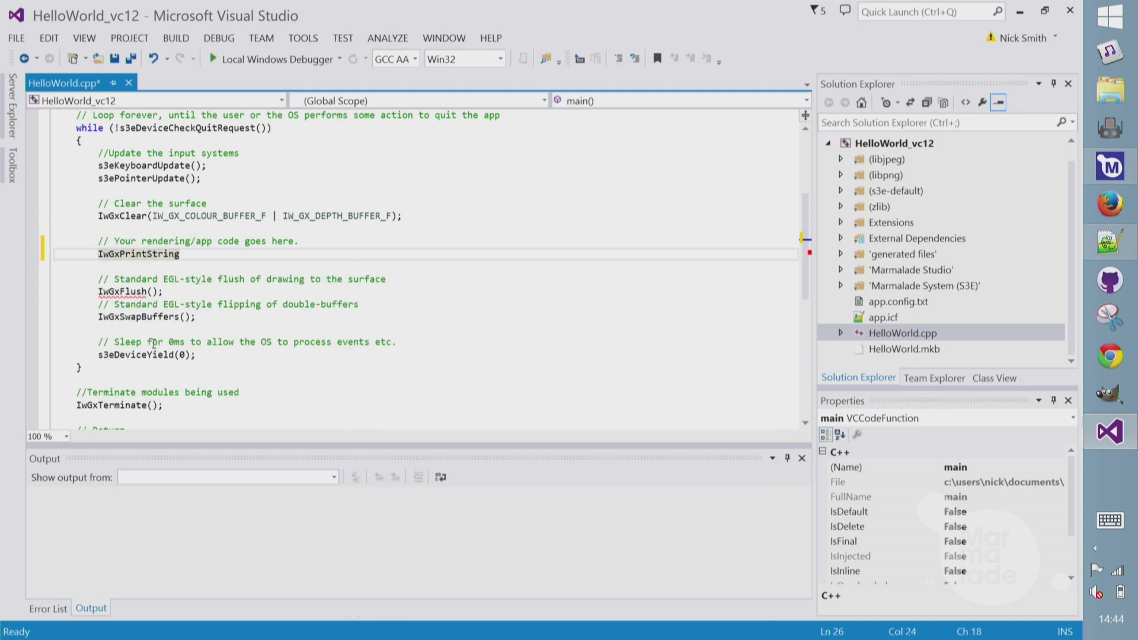
pyautogui.write('(')
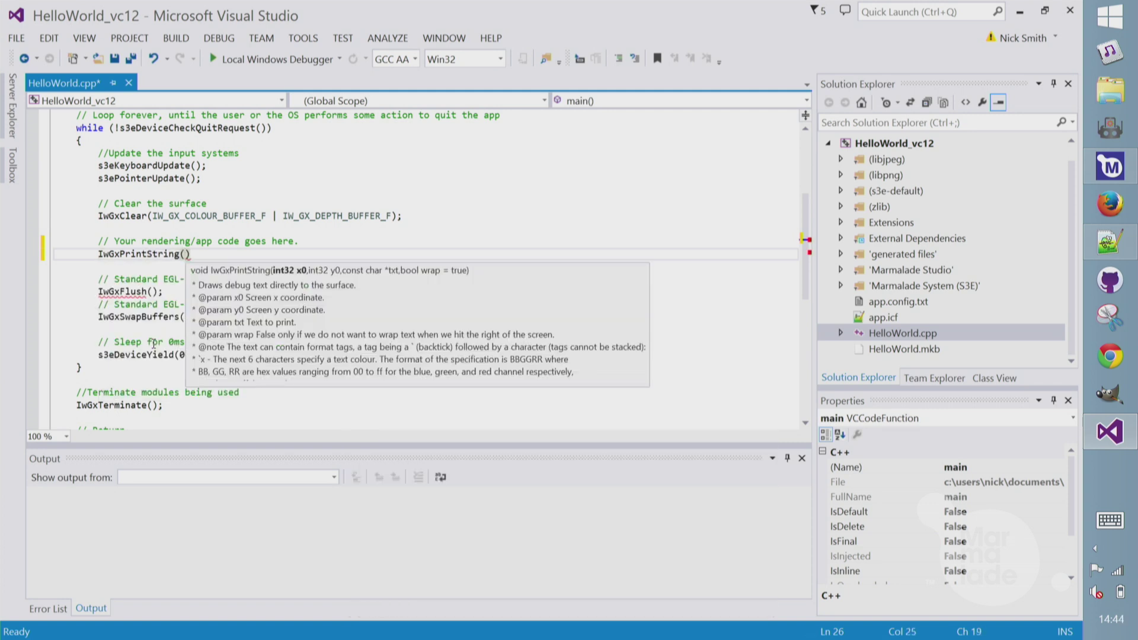
pyautogui.write('100, 100, "HelloWorld!");')
pyautogui.hotkey('ctrl', 's')
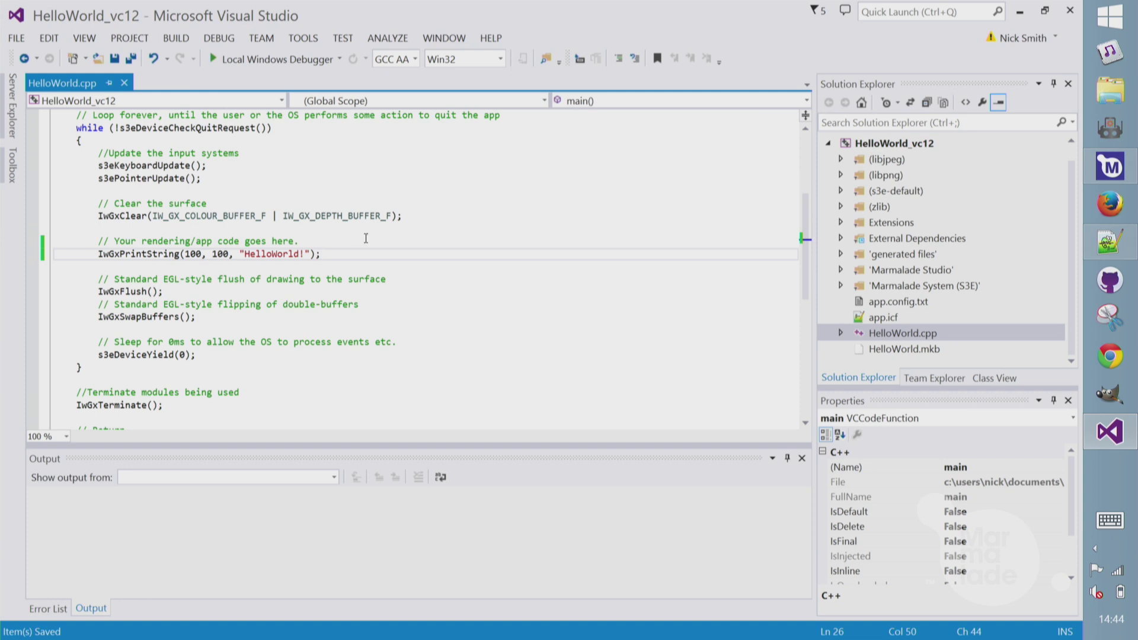
pyautogui.click(414, 60)
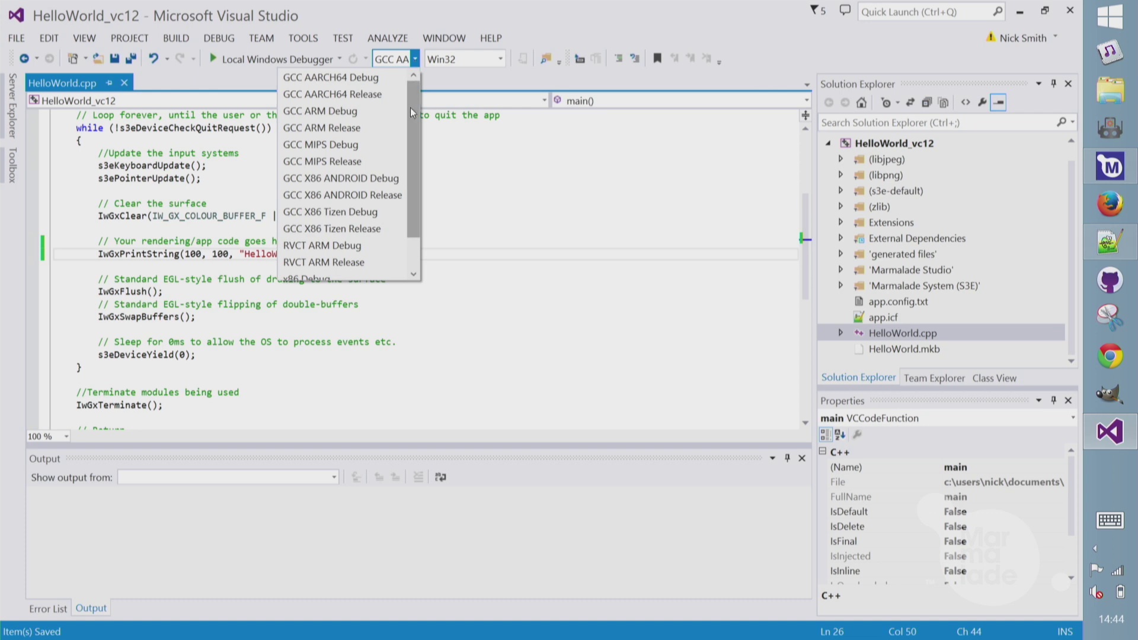
pyautogui.moveTo(410, 108); pyautogui.dragTo(407, 154)
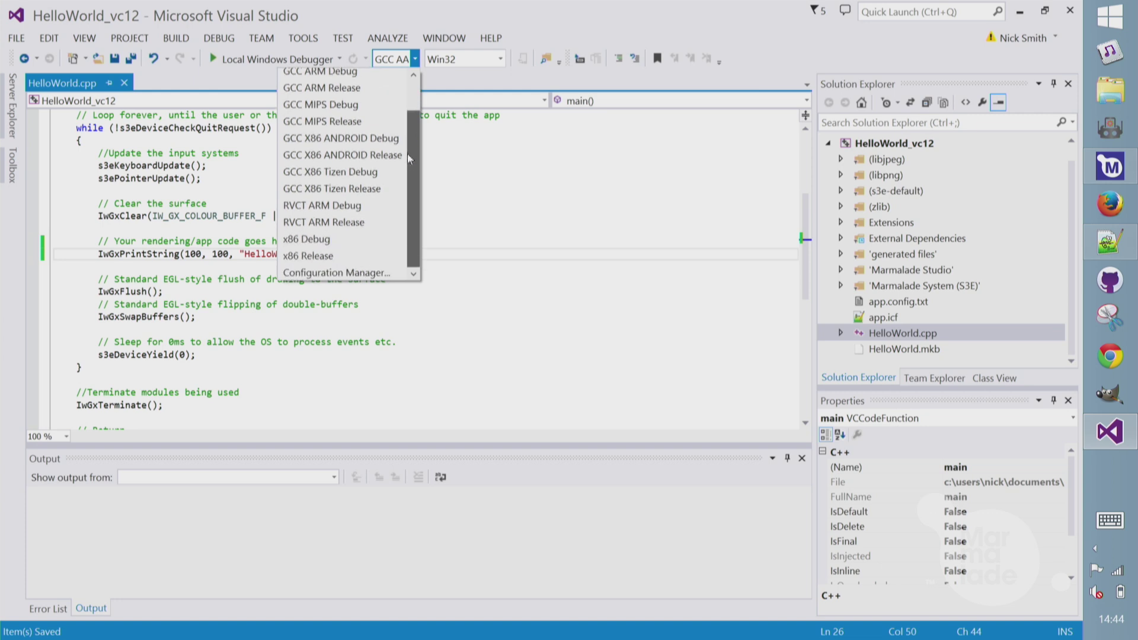
# Build and run the project under the debugger in the x86 Debug configuration
pyautogui.click(322, 242)
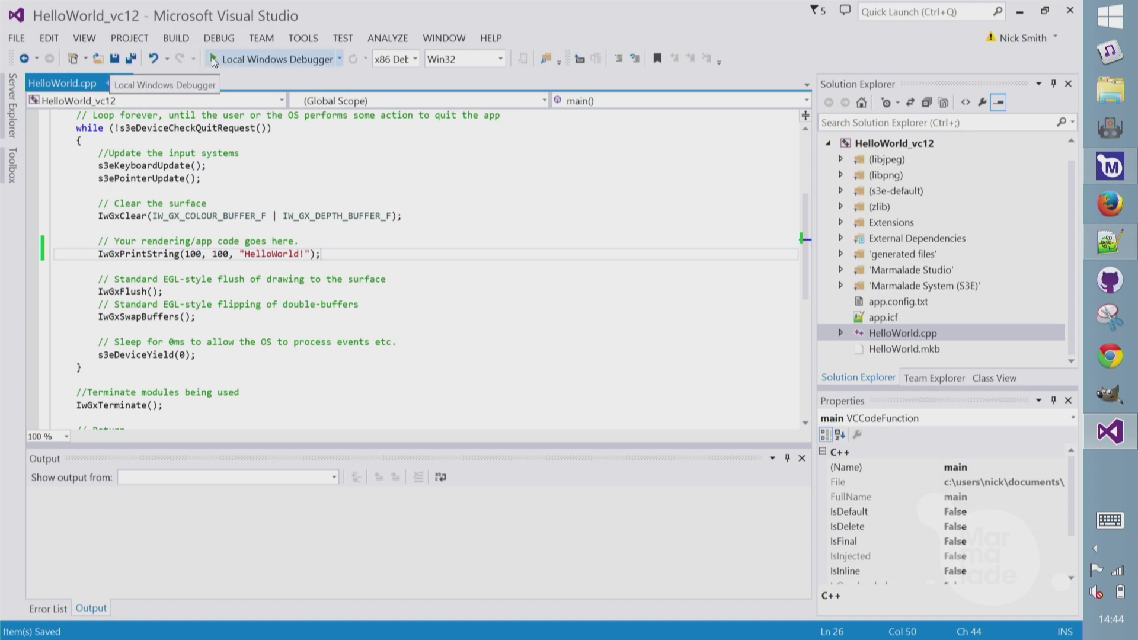
pyautogui.click(213, 60)
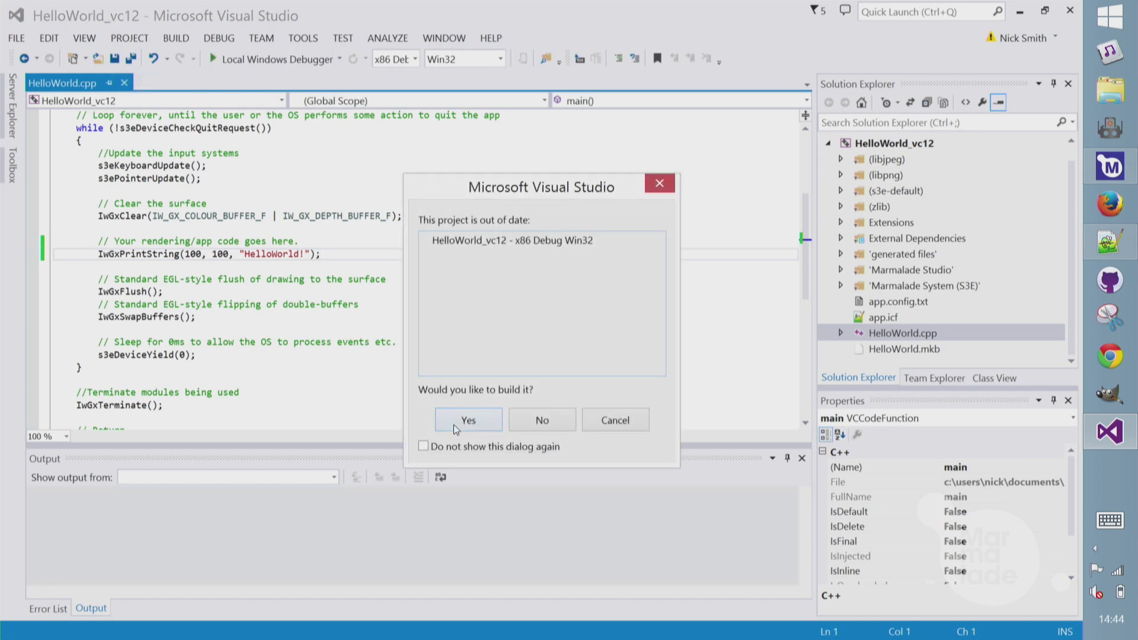
pyautogui.click(457, 422)
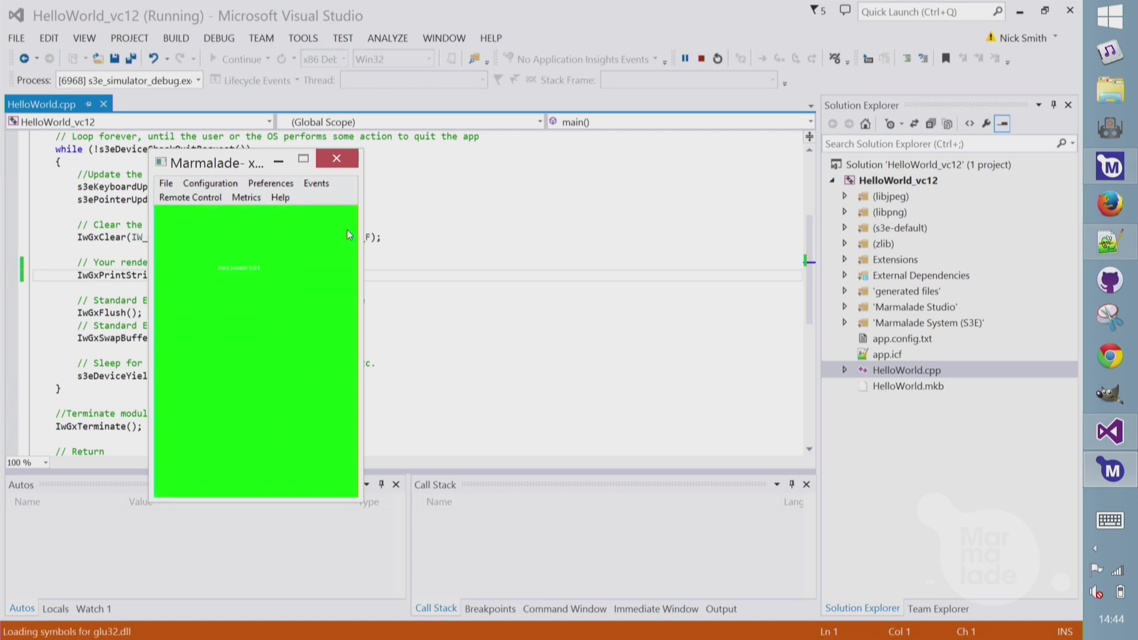
# Open the simulator's Surface settings and cancel without changes
pyautogui.click(212, 184)
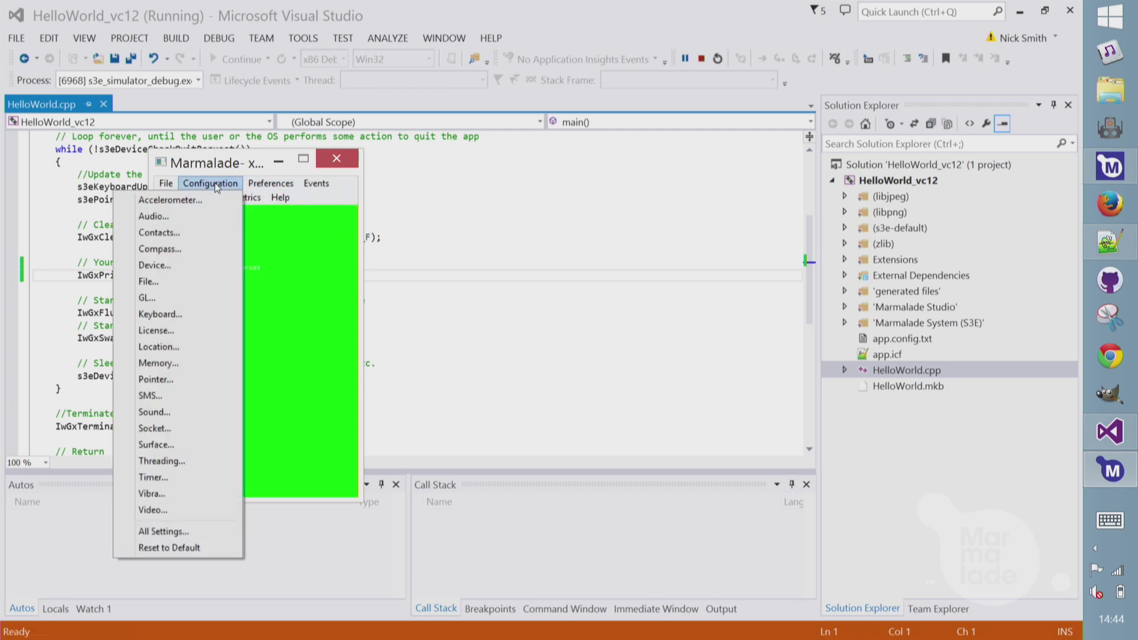
pyautogui.click(153, 447)
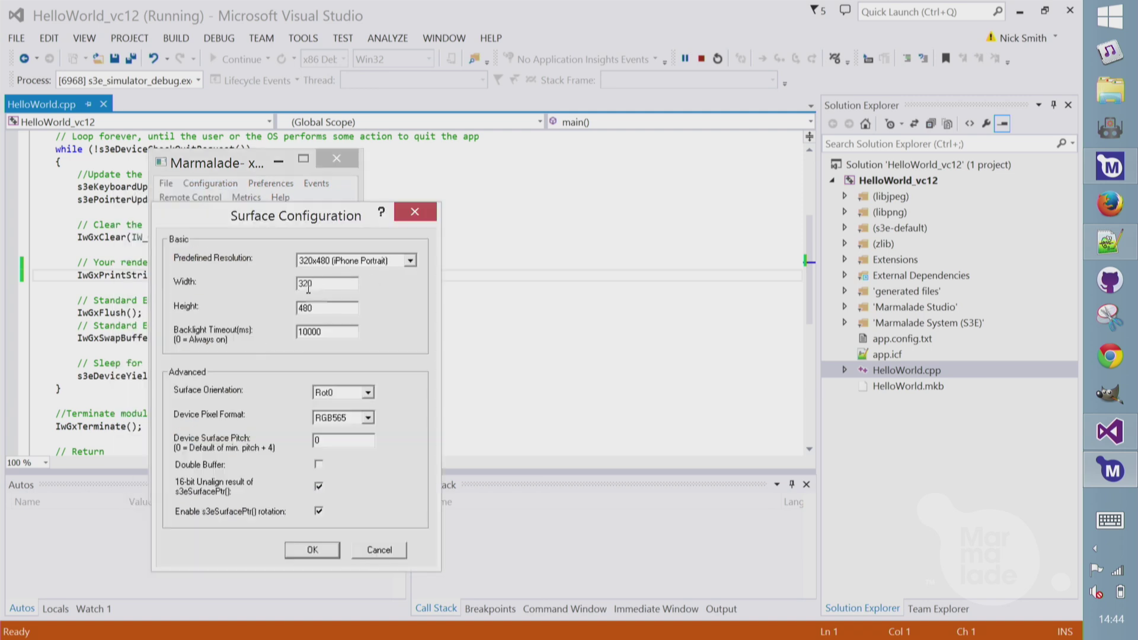
pyautogui.click(380, 549)
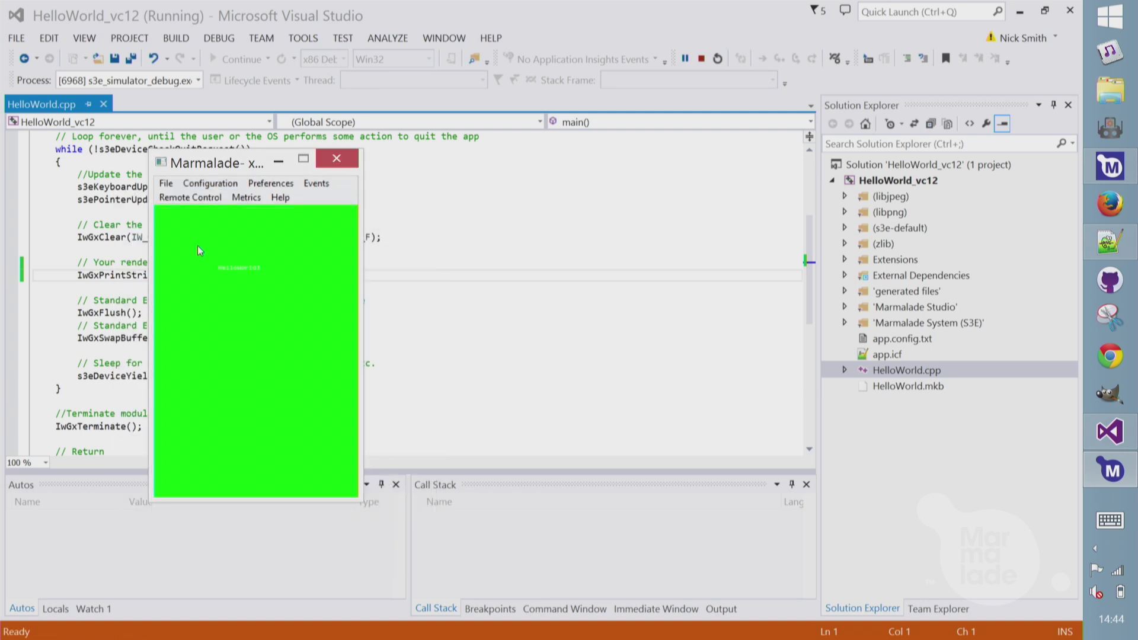
# Tilt the simulated device to accelerometer readings X -68, Y -522, Z -849
pyautogui.click(210, 183)
pyautogui.click(192, 204)
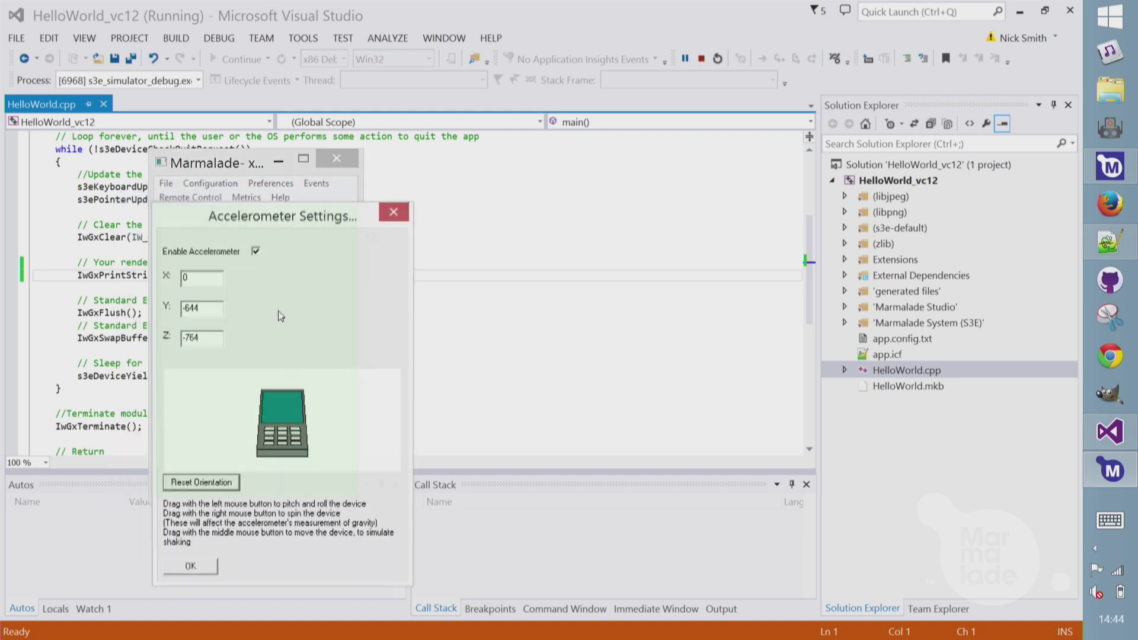
pyautogui.moveTo(283, 423); pyautogui.dragTo(298, 431)
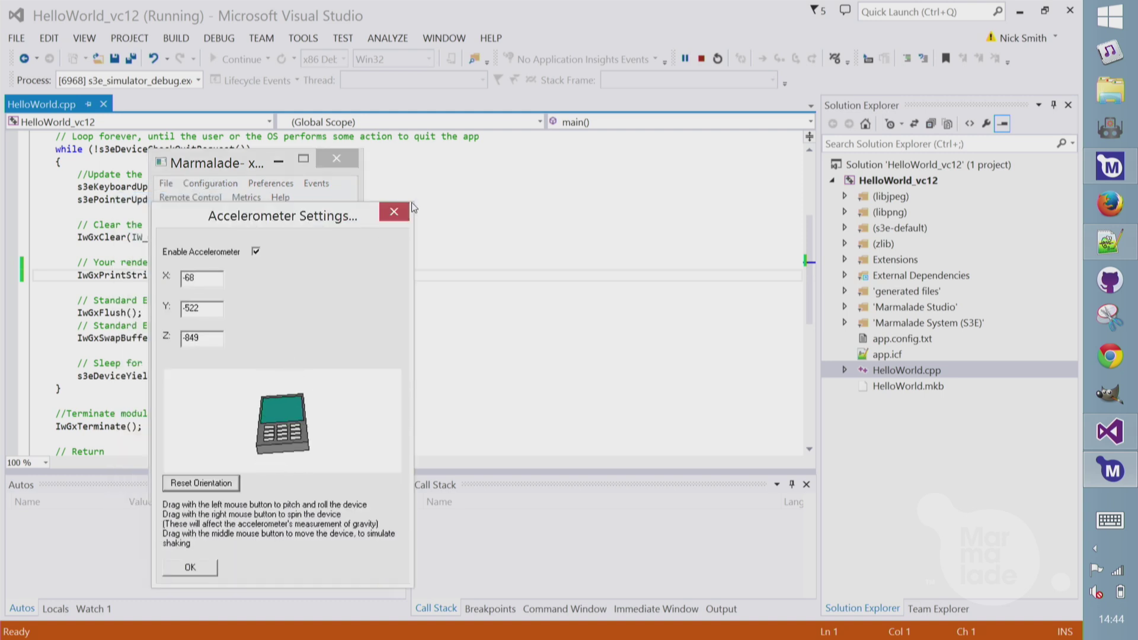
pyautogui.click(392, 213)
# Open and cancel the Location settings, then browse the Events list without choosing
pyautogui.click(210, 184)
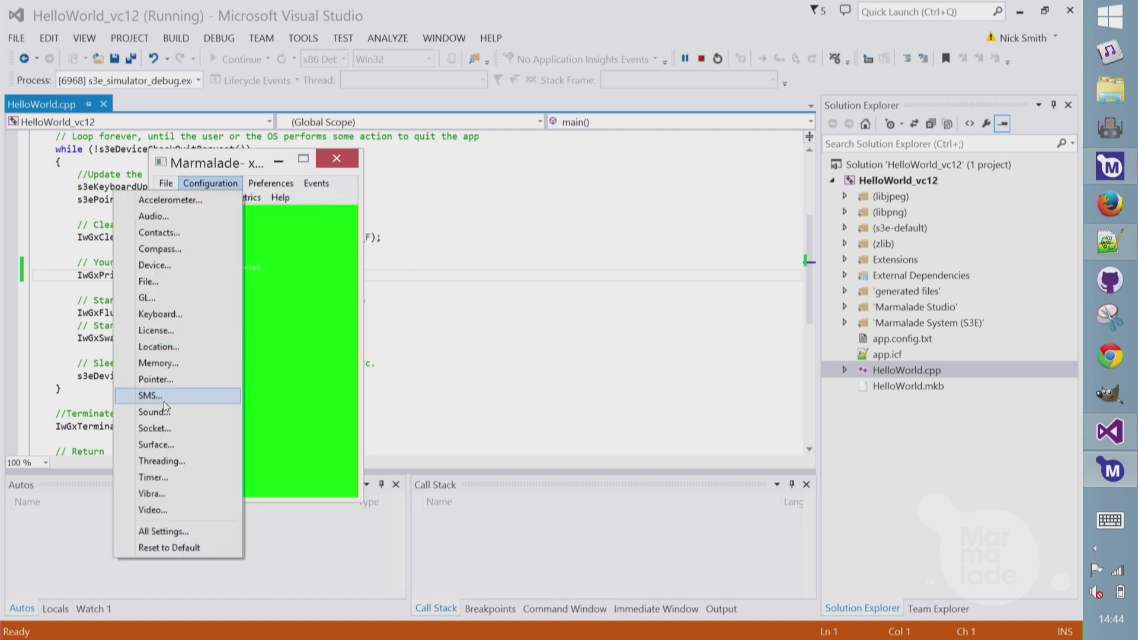
pyautogui.click(233, 347)
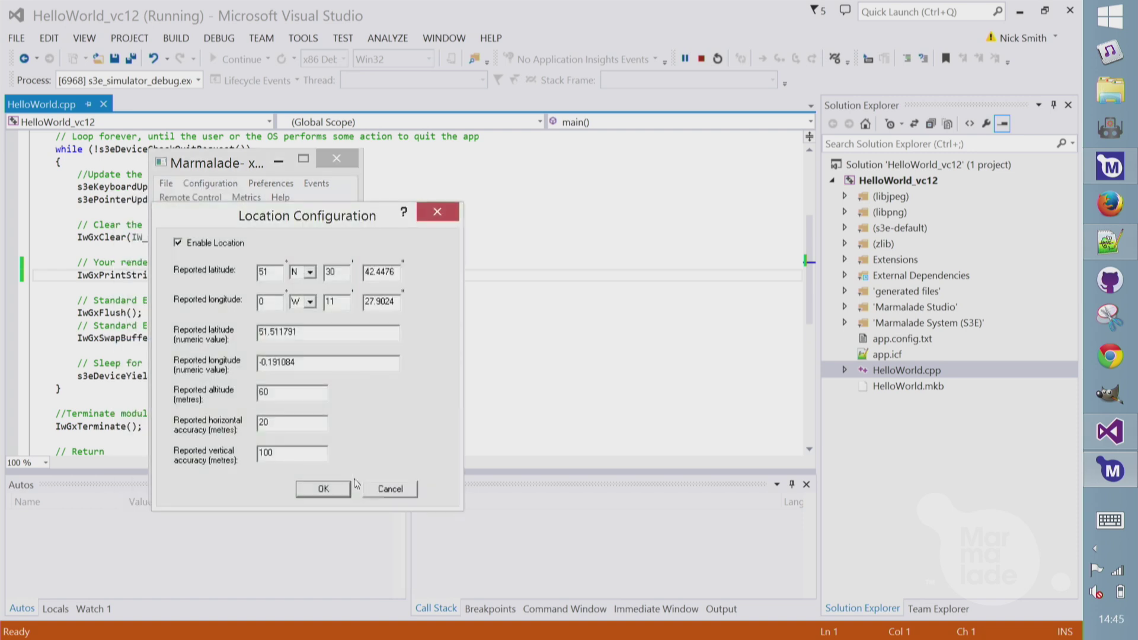
pyautogui.click(384, 491)
pyautogui.click(316, 184)
pyautogui.click(286, 318)
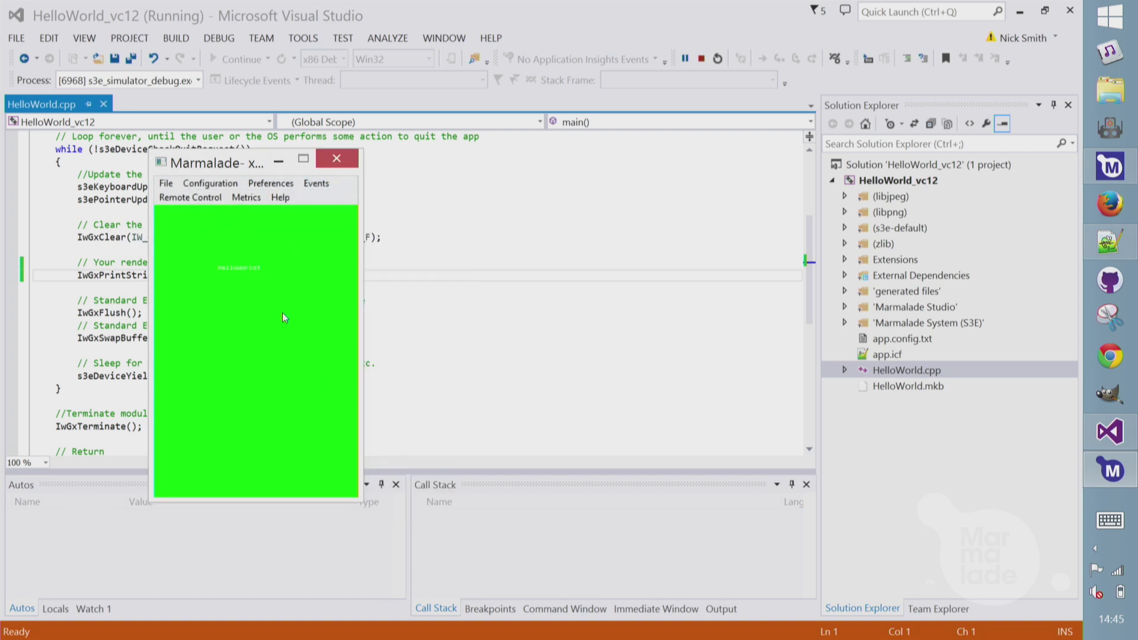
# Set a line 26 breakpoint, step over, remove it, continue, then close the simulator
pyautogui.hotkey('alt', 'Tab')
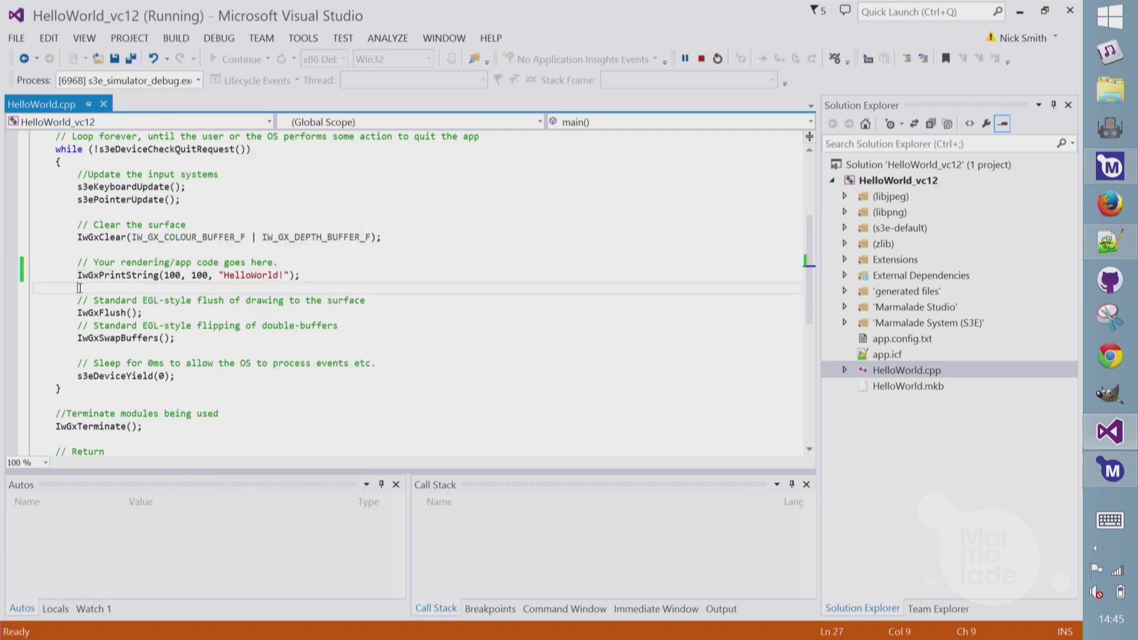
pyautogui.click(12, 276)
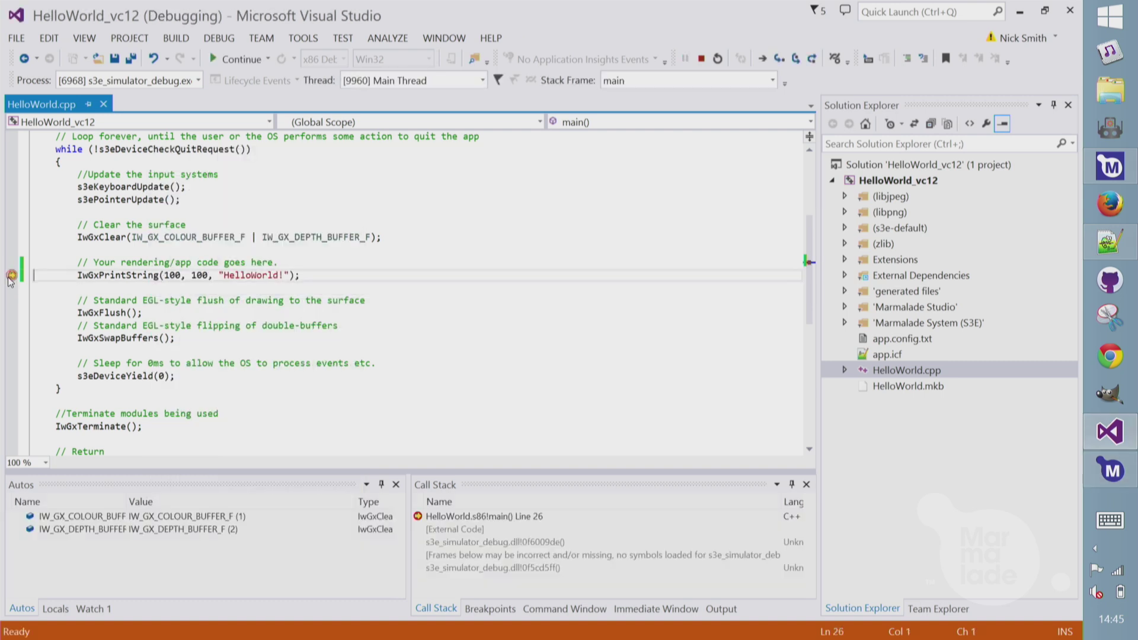
pyautogui.click(796, 59)
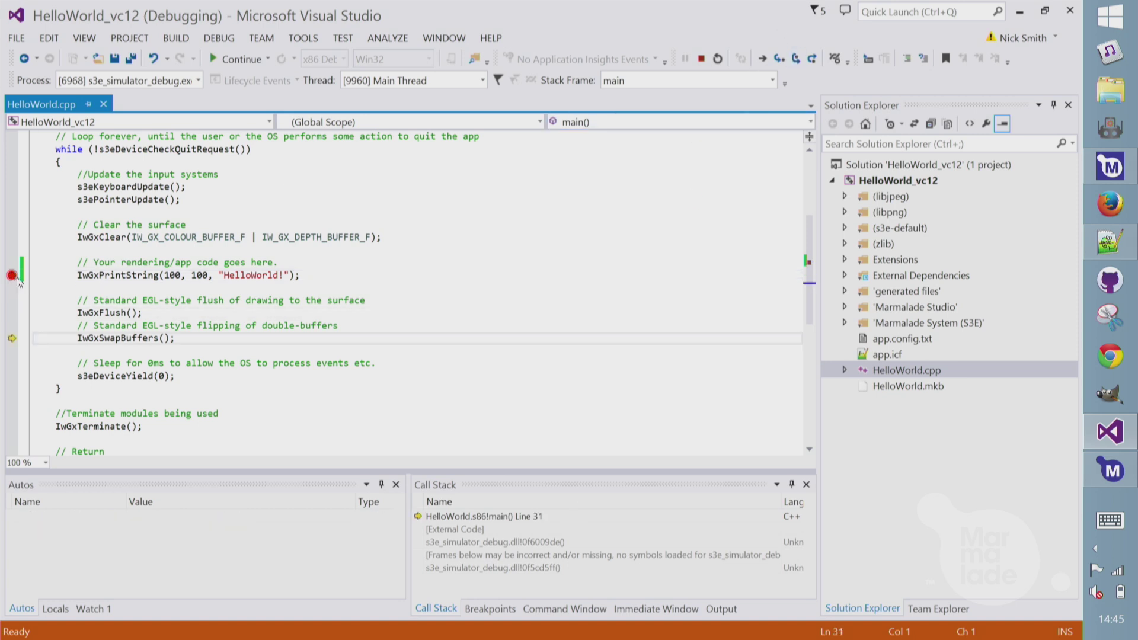
pyautogui.click(12, 275)
pyautogui.click(214, 58)
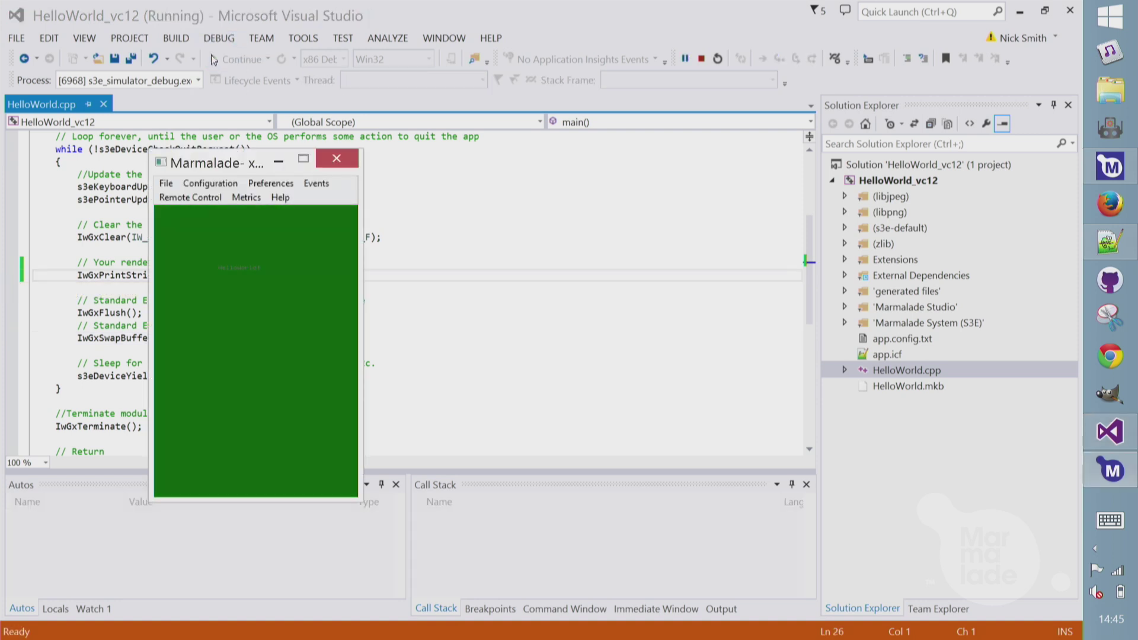
pyautogui.click(338, 160)
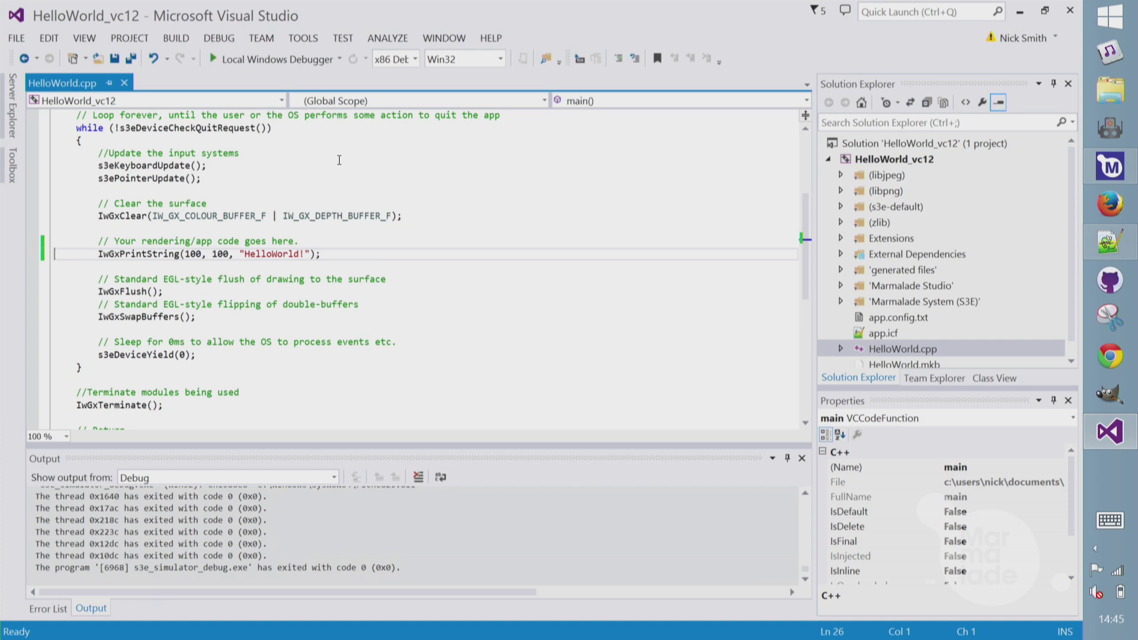
# Switch the solution to GCC ARM Debug and build it with zero failures
pyautogui.click(416, 60)
pyautogui.scroll(1, 415, 71)
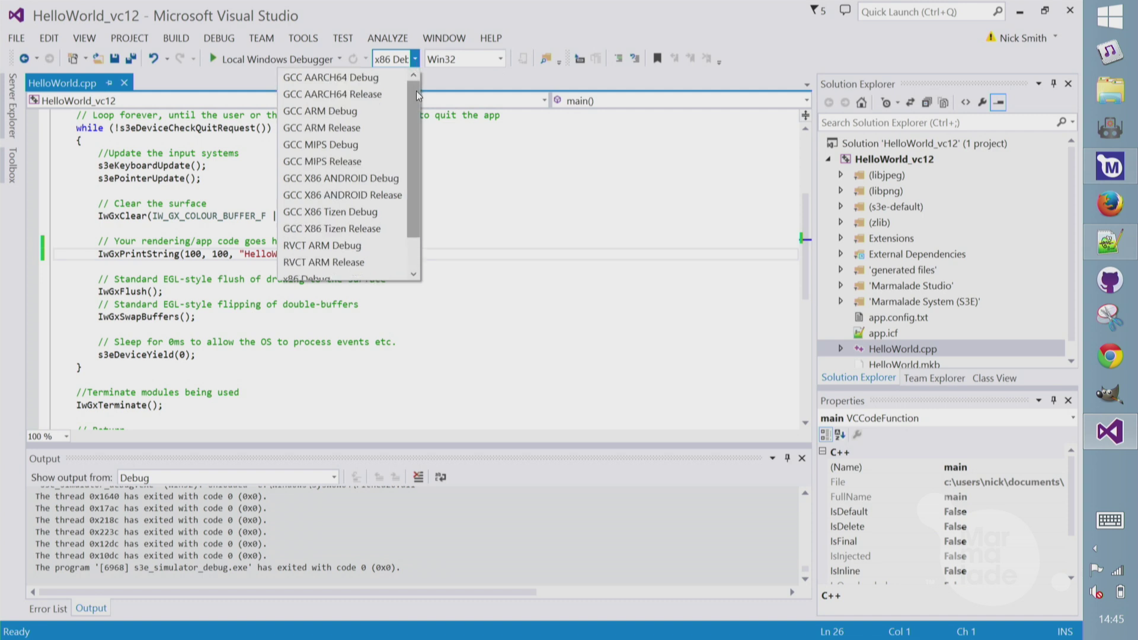
pyautogui.click(362, 112)
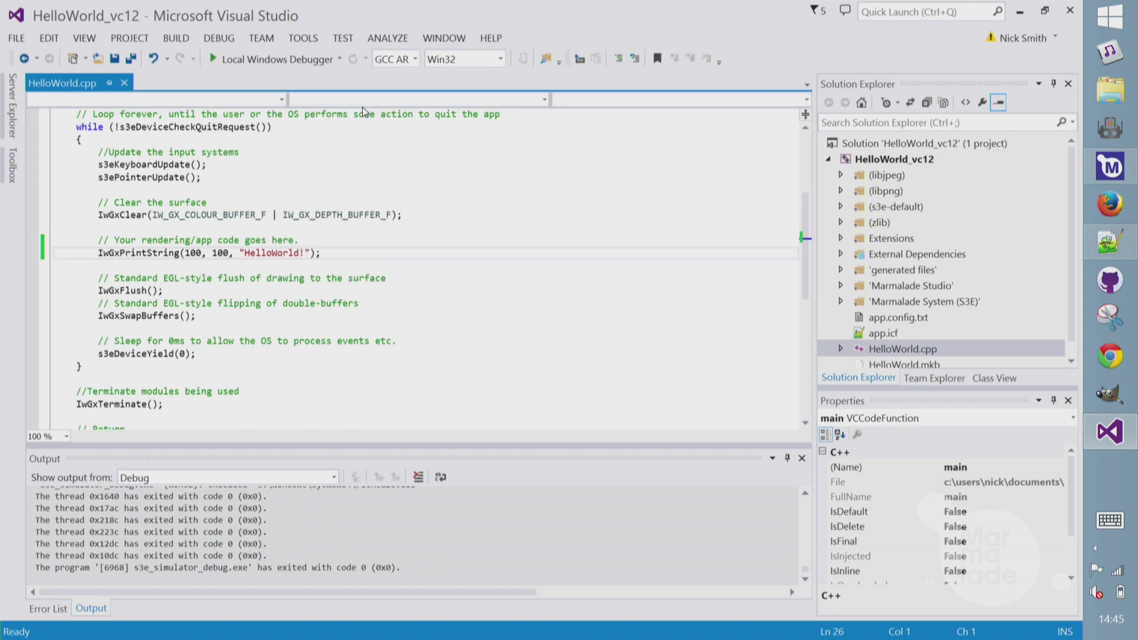
pyautogui.hotkey('ctrl', 'shift', 'b')
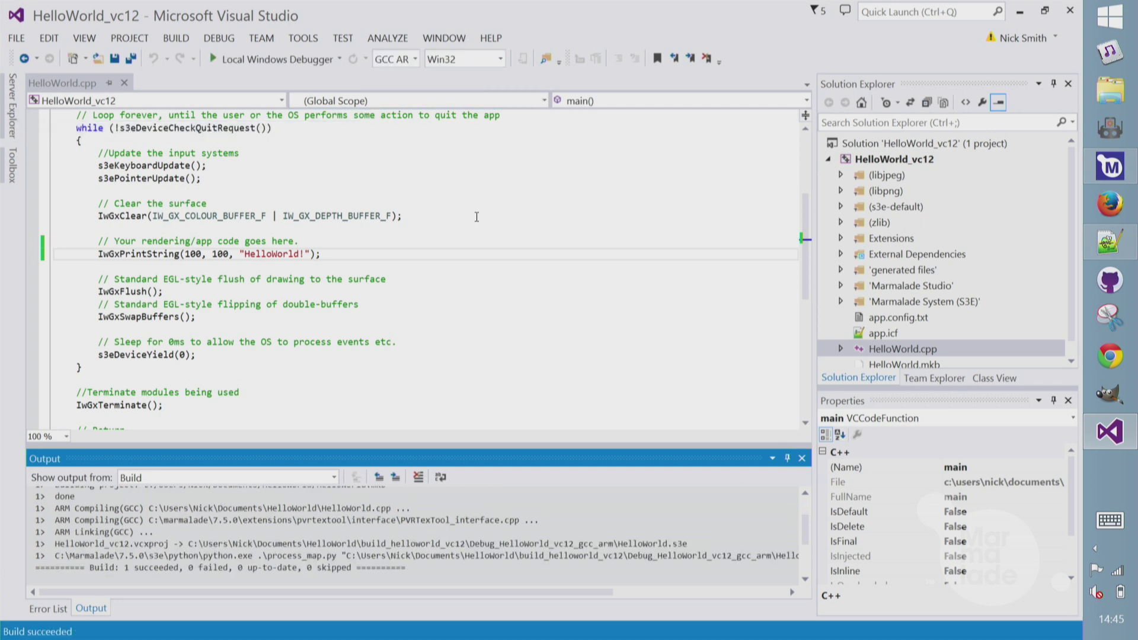
# Close Visual Studio and set the Hub's deployment platform to iOS arm
pyautogui.click(1074, 11)
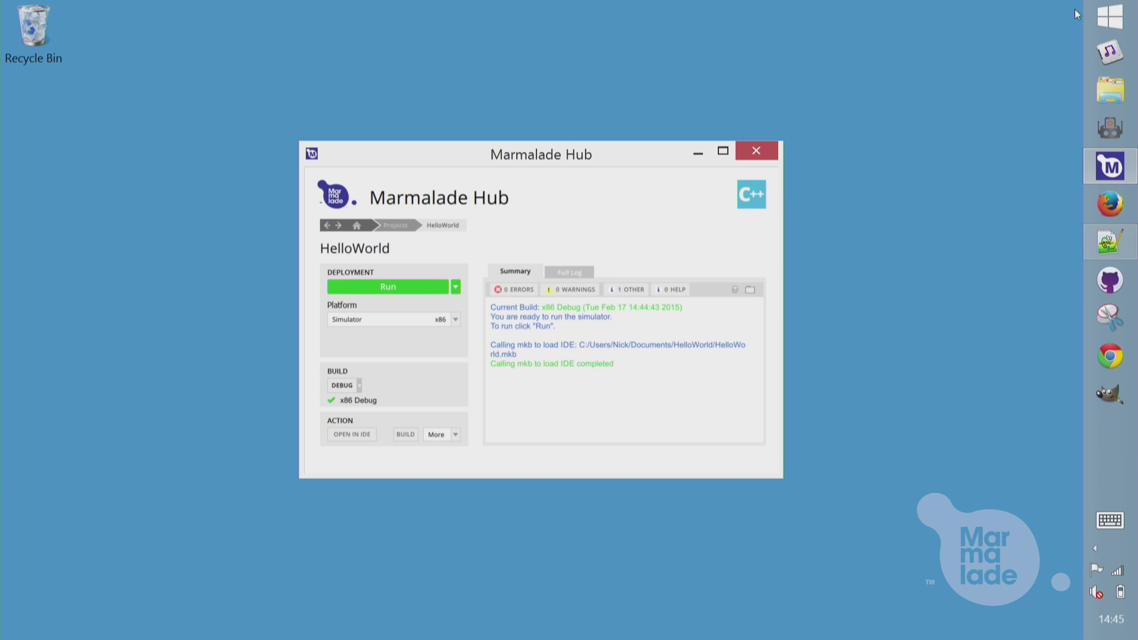
pyautogui.click(419, 320)
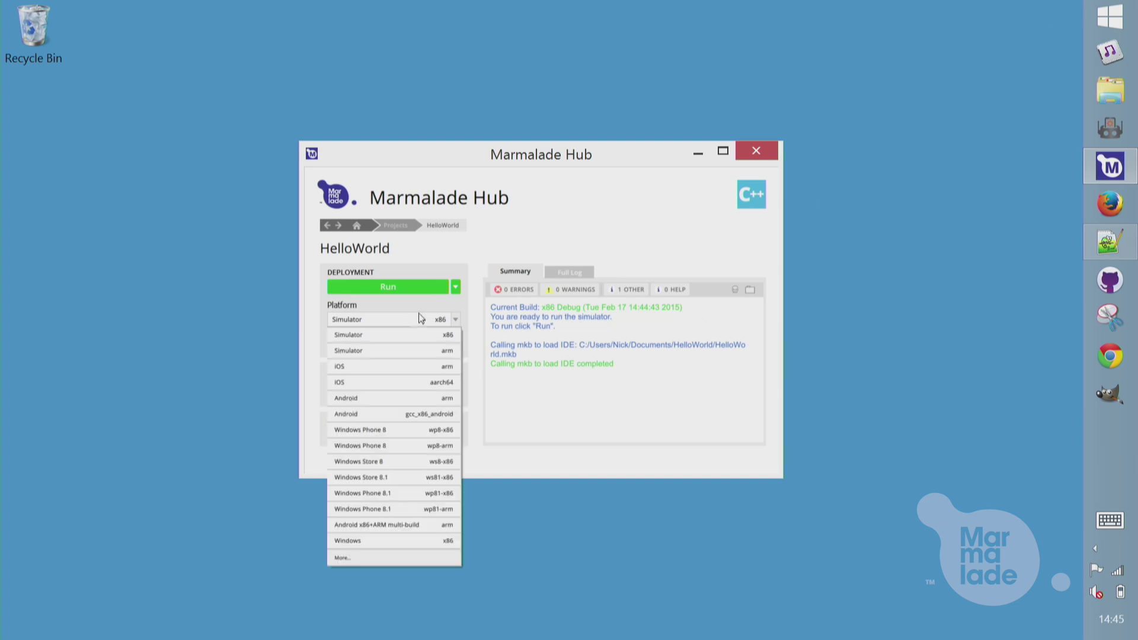
pyautogui.click(388, 370)
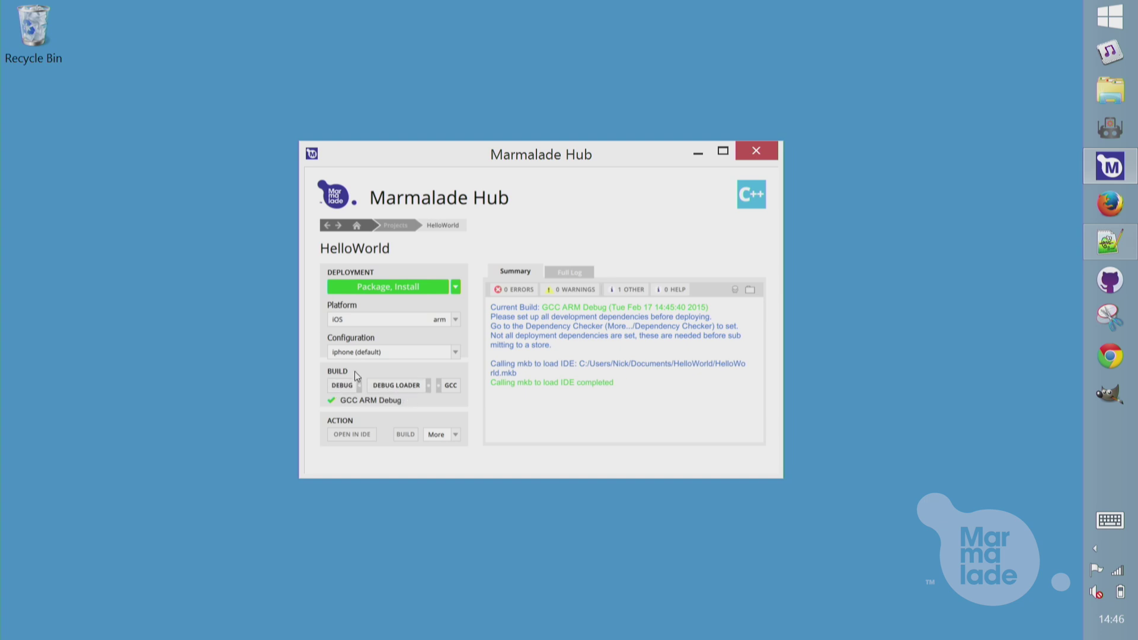
# Set the loader to RELEASE LOADER and the build mode to RELEASE
pyautogui.click(390, 388)
pyautogui.click(390, 389)
pyautogui.click(382, 389)
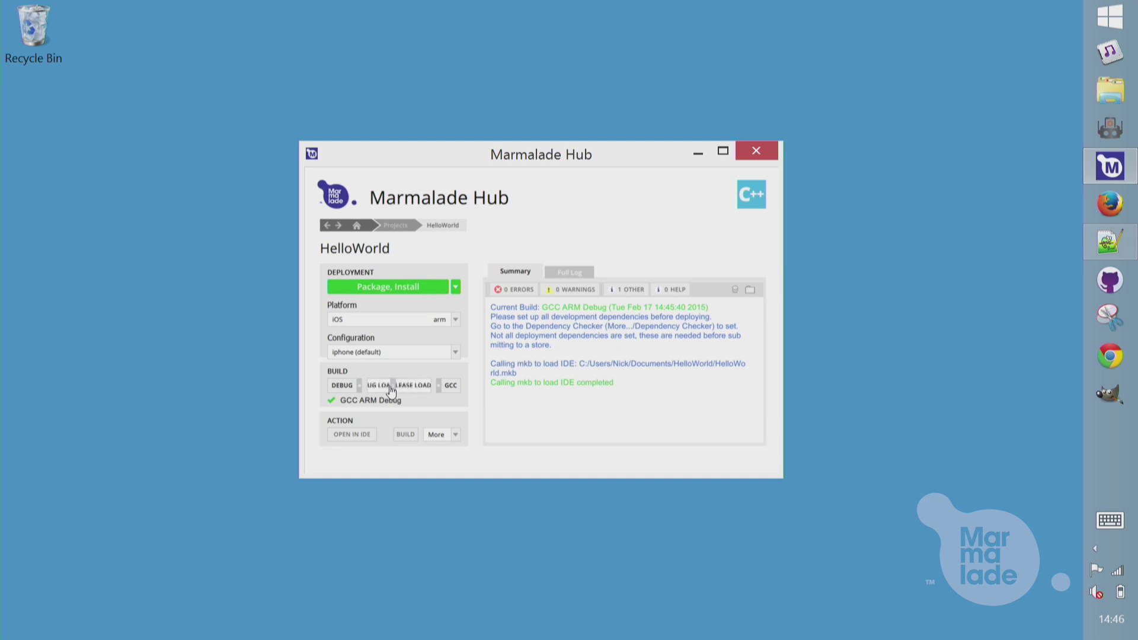
pyautogui.click(343, 388)
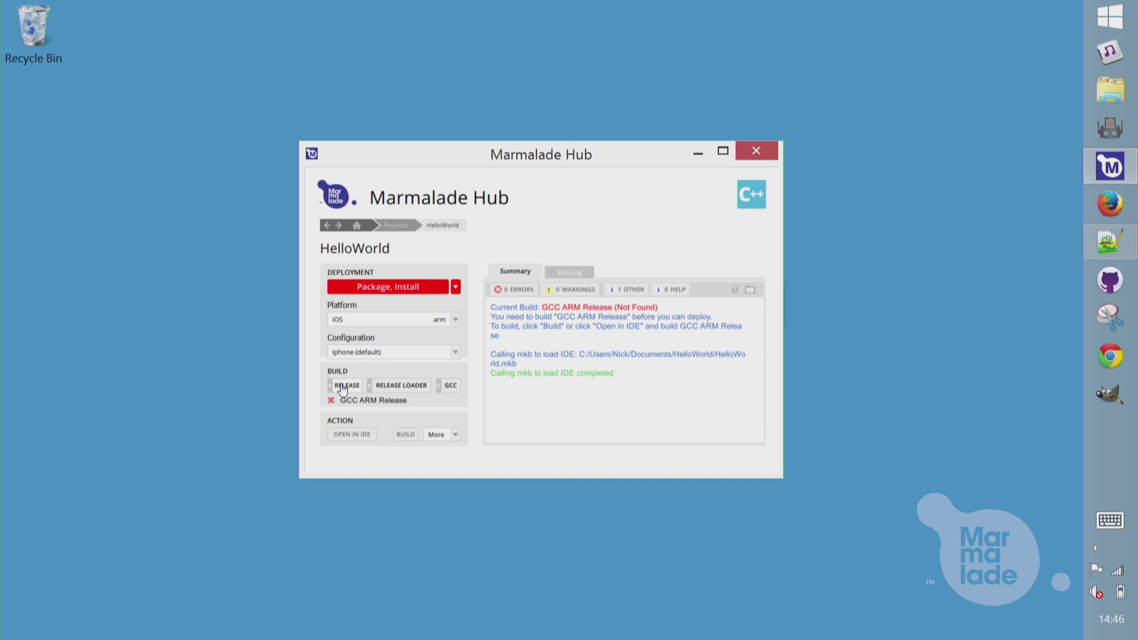
# Build GCC ARM Release, install HelloWorld on the iPad, and switch the platform to Android arm
pyautogui.click(405, 436)
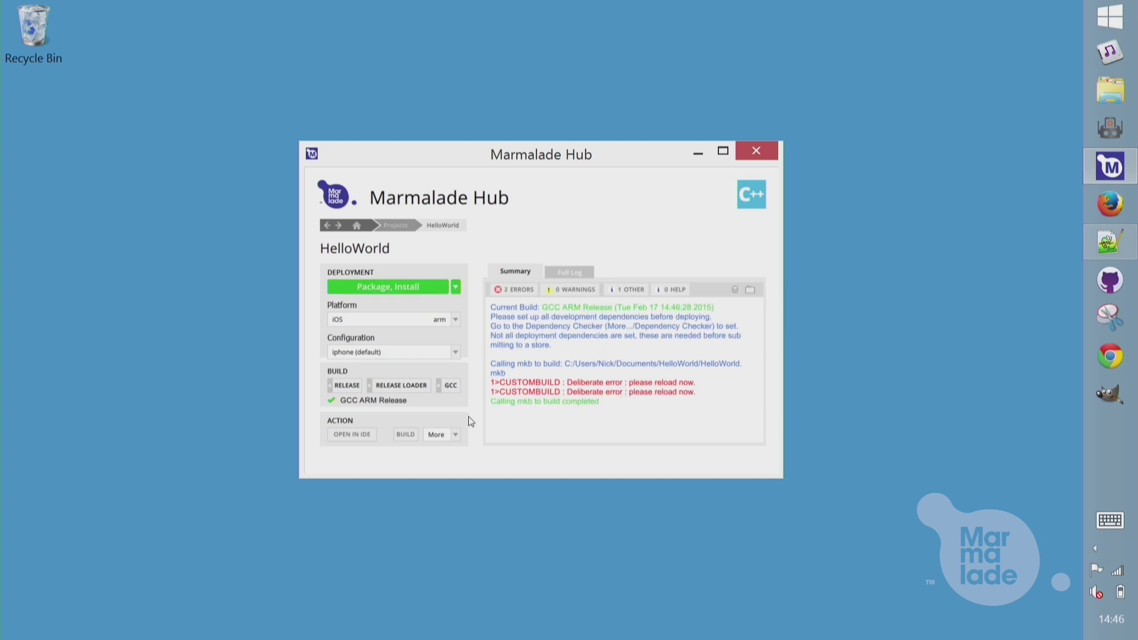
pyautogui.click(418, 286)
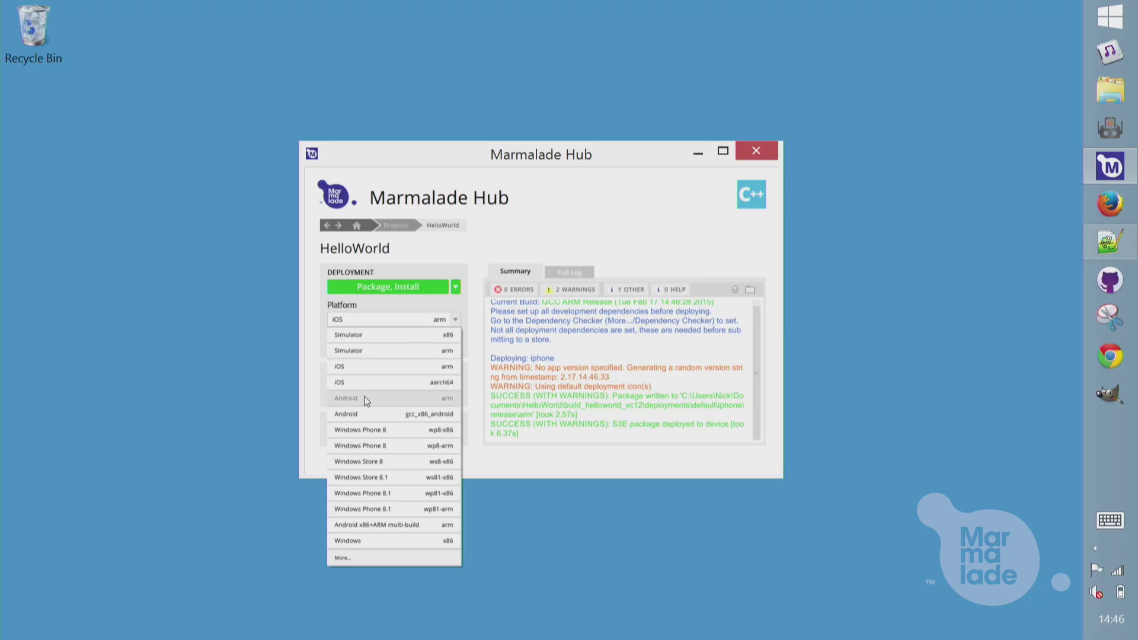
pyautogui.click(364, 397)
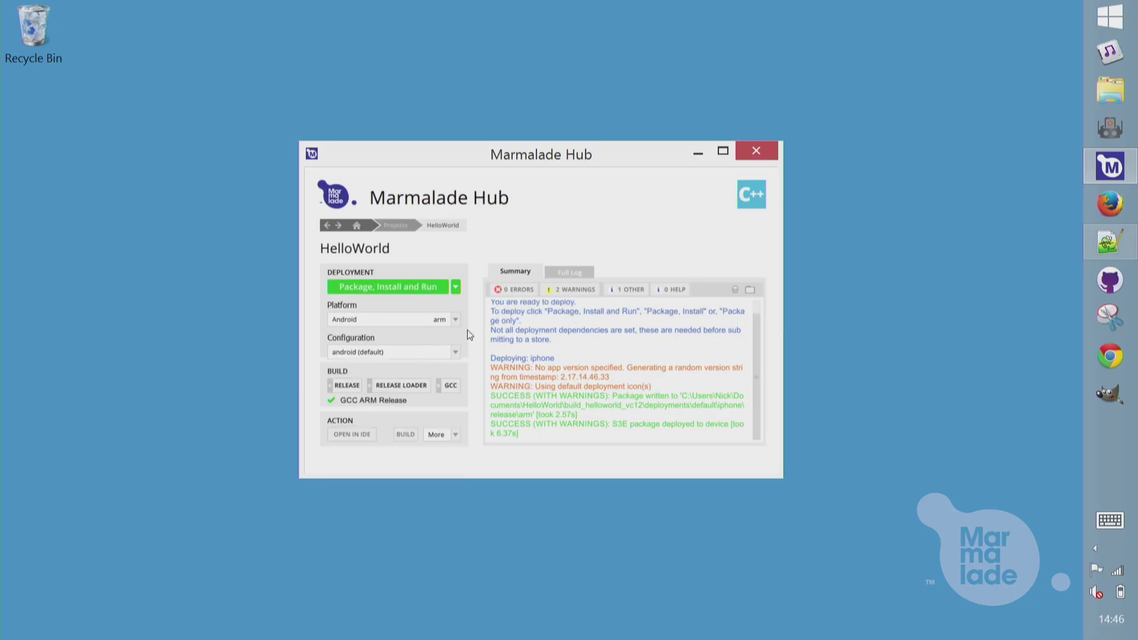
pyautogui.click(398, 352)
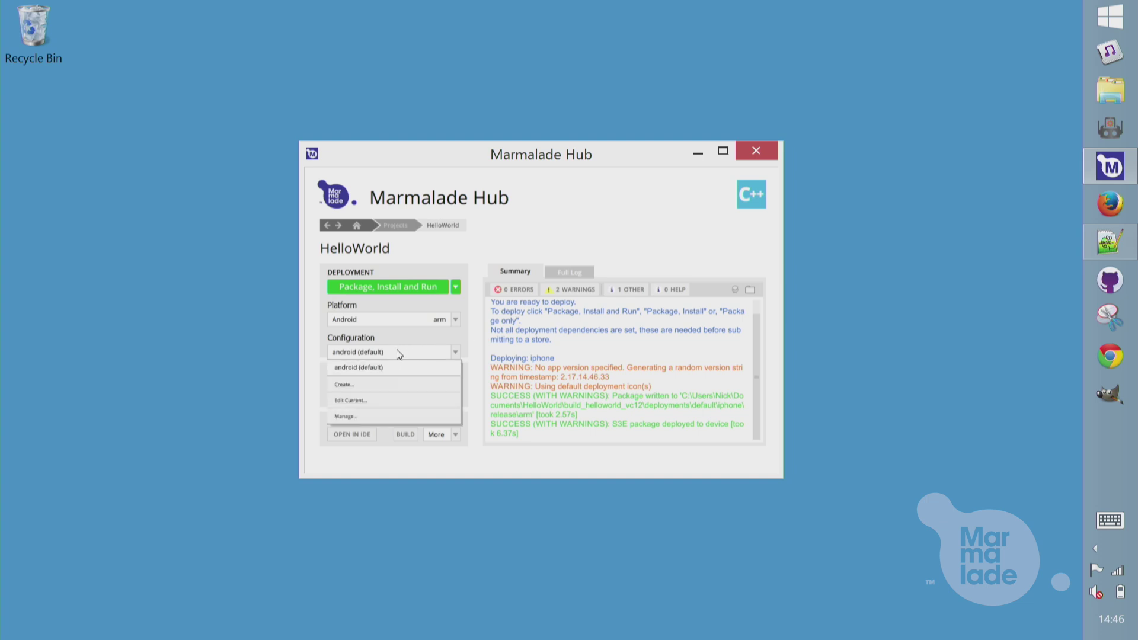
pyautogui.click(356, 398)
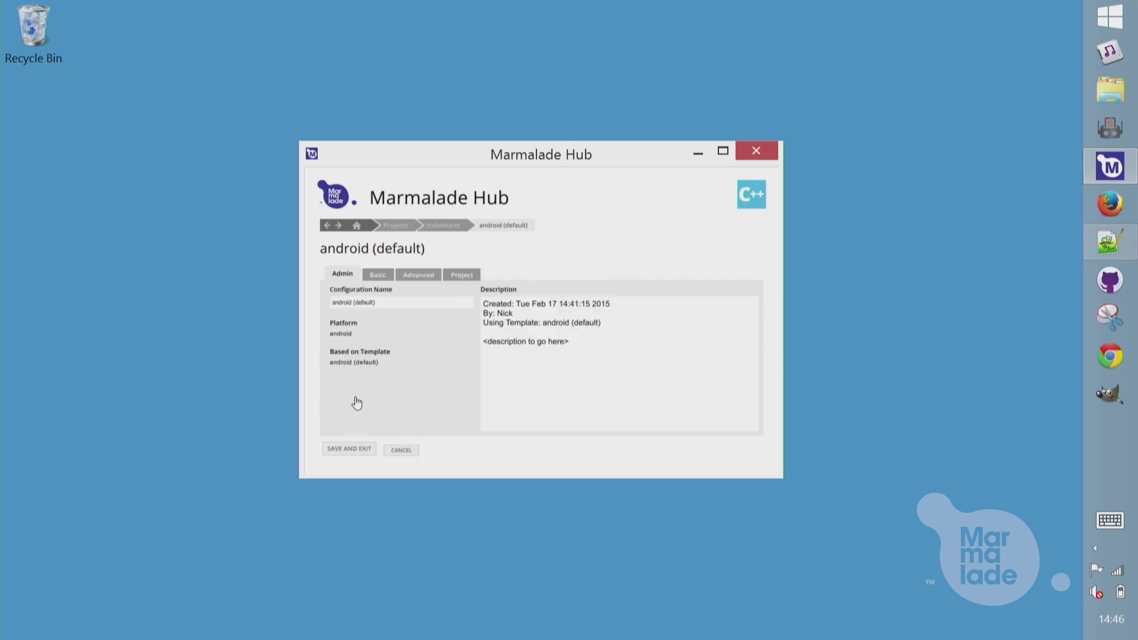
pyautogui.click(379, 270)
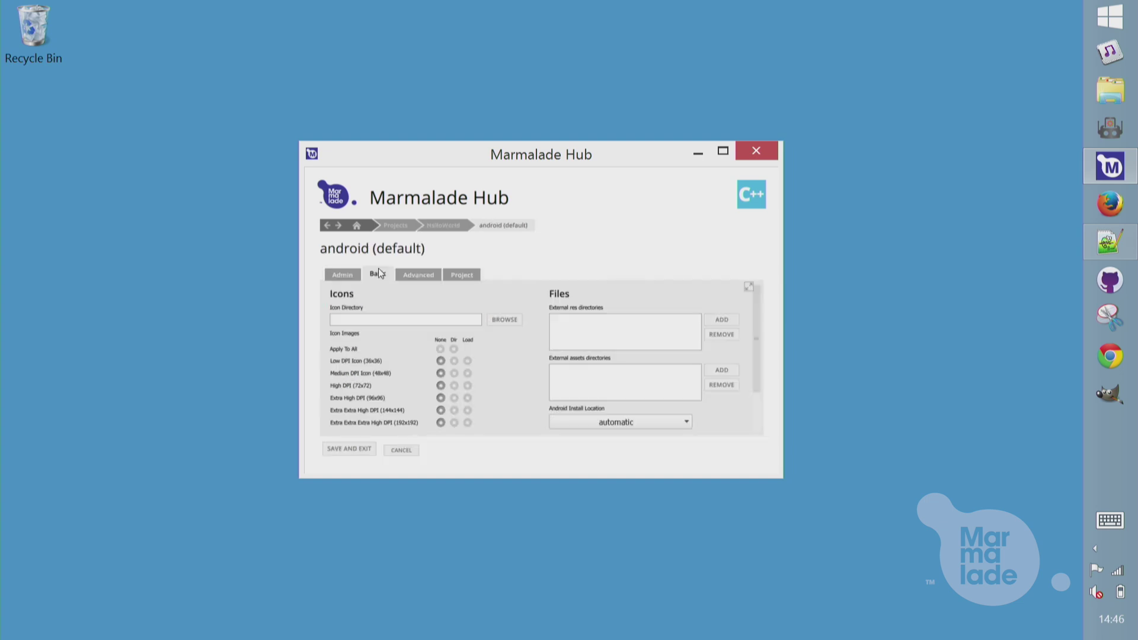
pyautogui.click(418, 276)
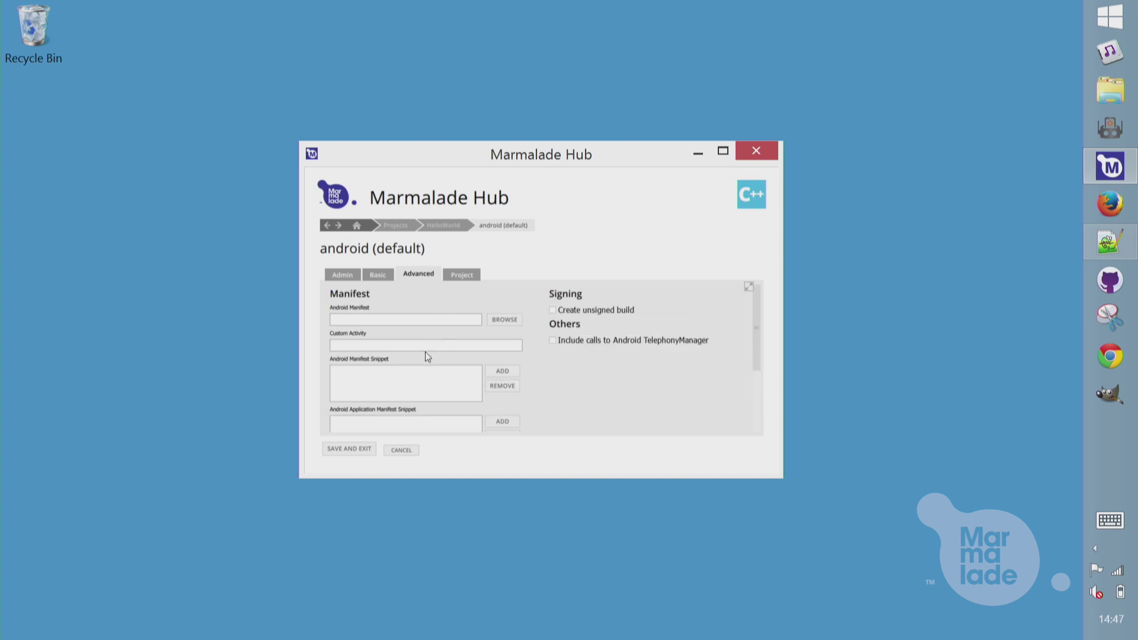
pyautogui.click(469, 275)
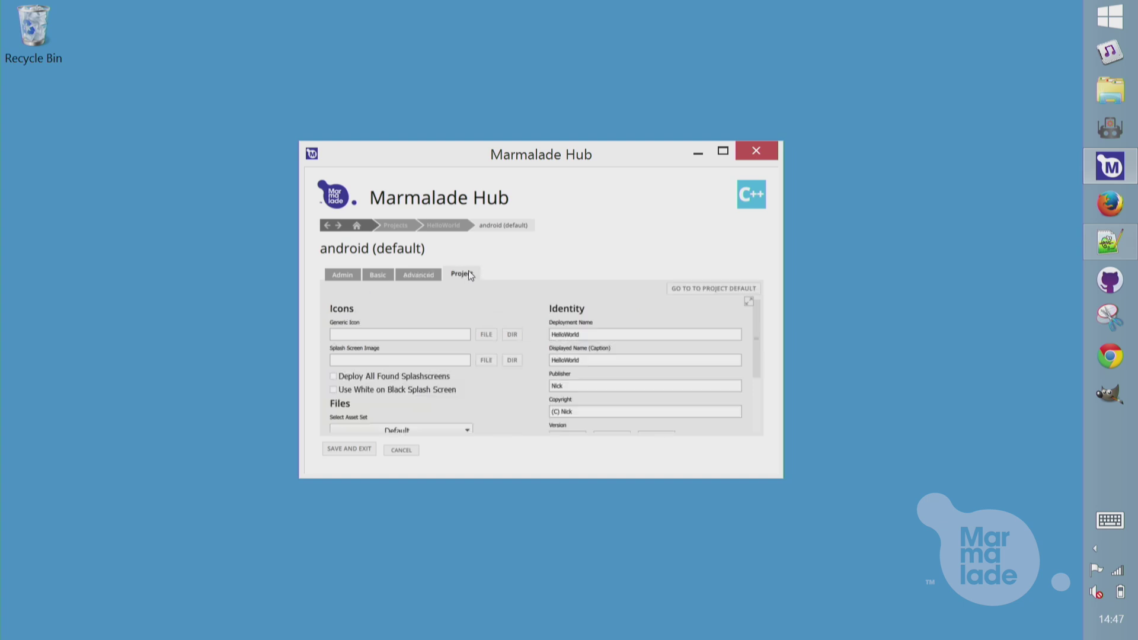
pyautogui.moveTo(400, 335)
pyautogui.click(349, 450)
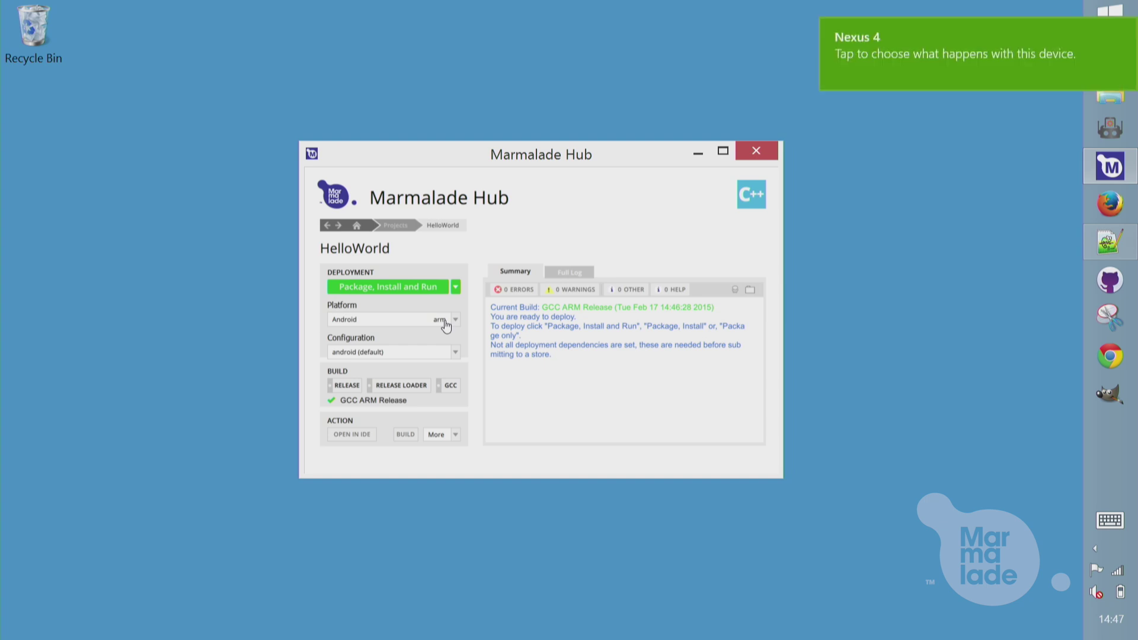
# Package, install and run HelloWorld's Android ARM release build on the Nexus 4
pyautogui.click(397, 293)
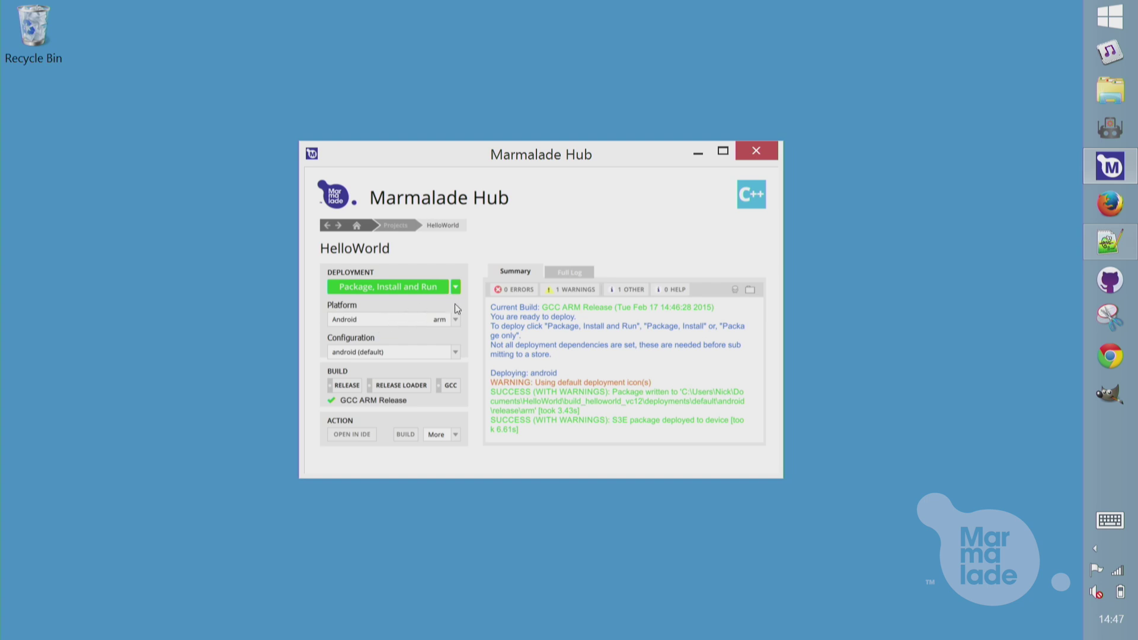
# Retarget HelloWorld to Windows Store 8.1 x86, build Release, and open the ws81 configuration
pyautogui.click(436, 321)
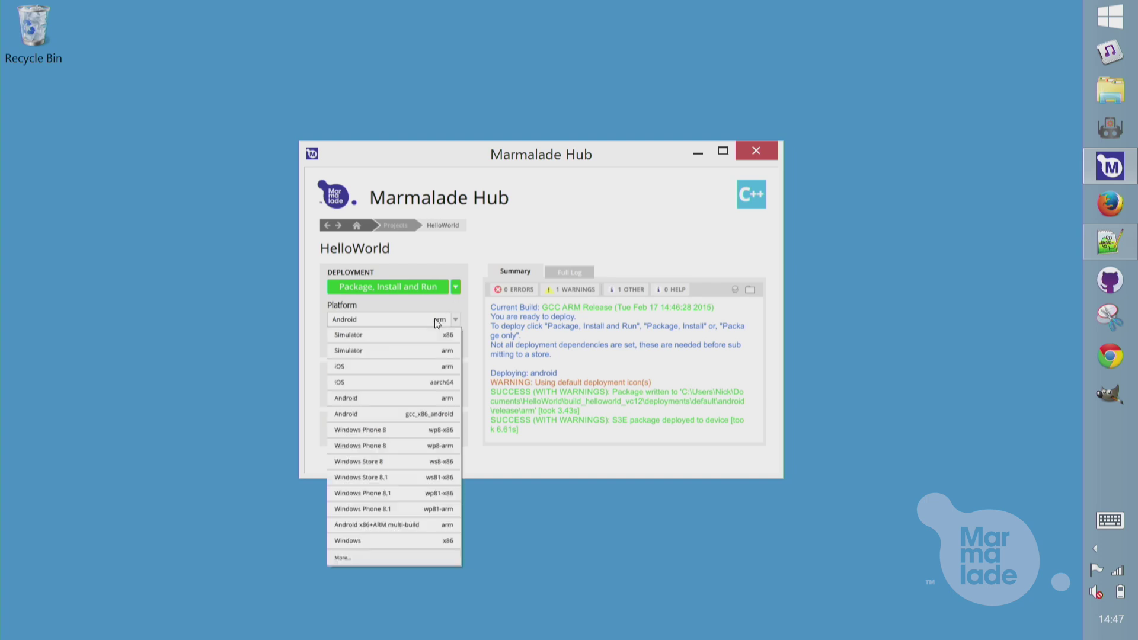
pyautogui.click(384, 479)
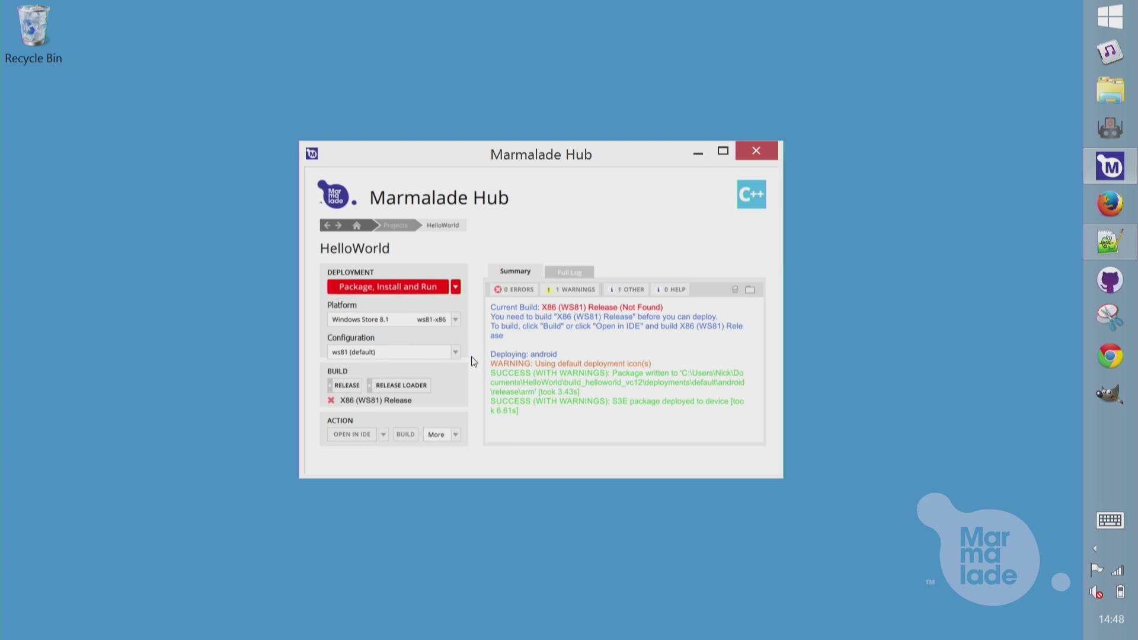
pyautogui.click(404, 435)
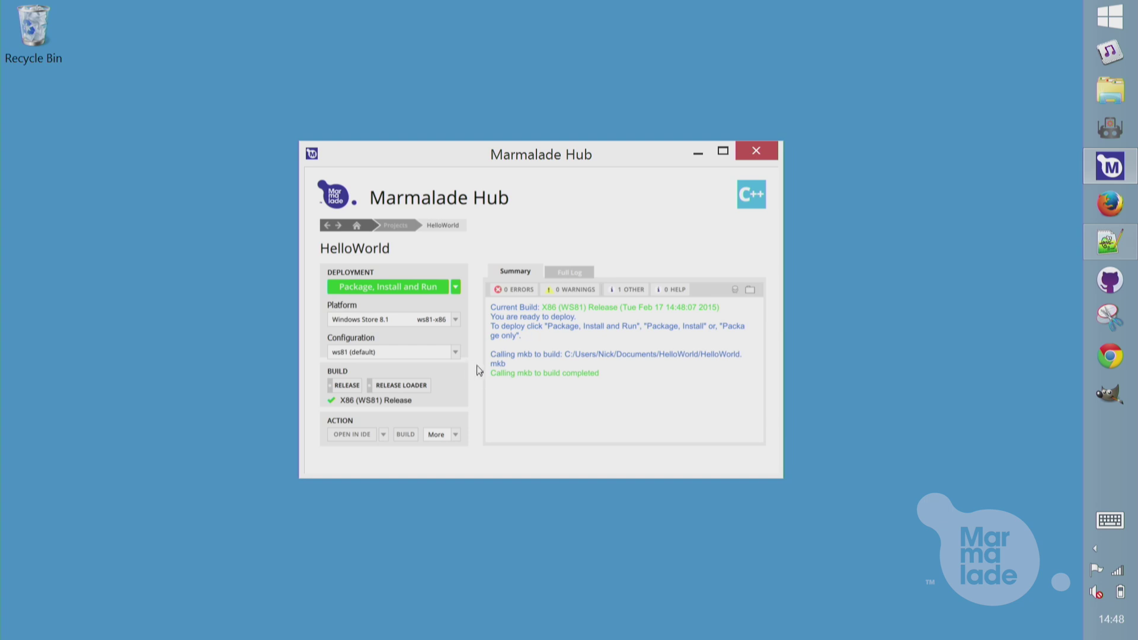
pyautogui.click(424, 355)
# Paste the Publisher ID into the ws81 Basic settings and save the configuration
pyautogui.click(371, 401)
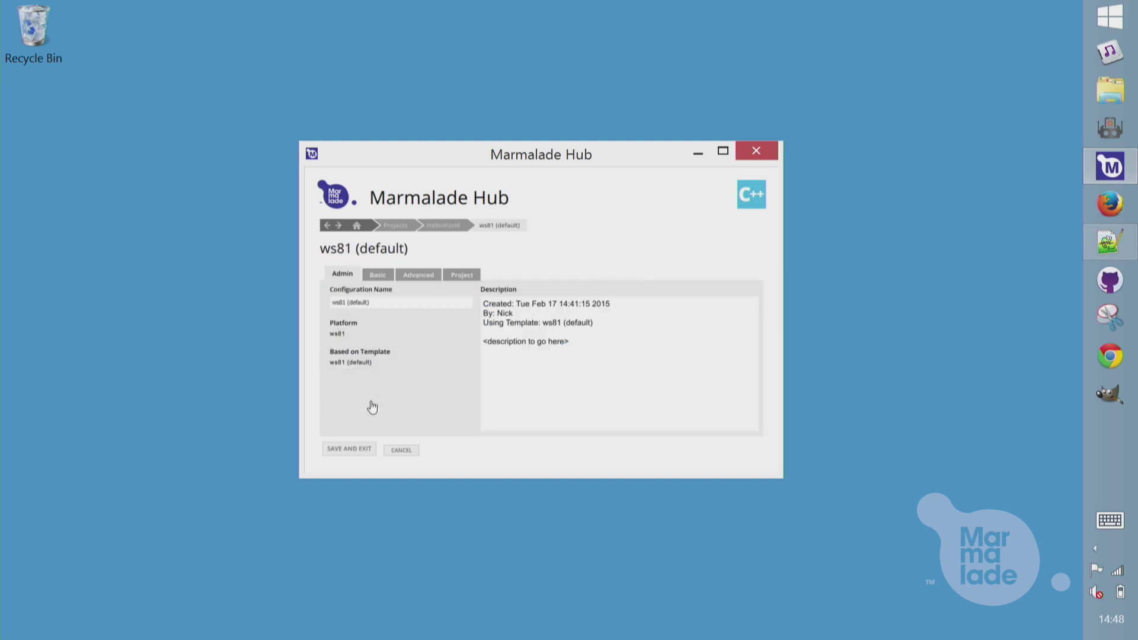
pyautogui.click(379, 272)
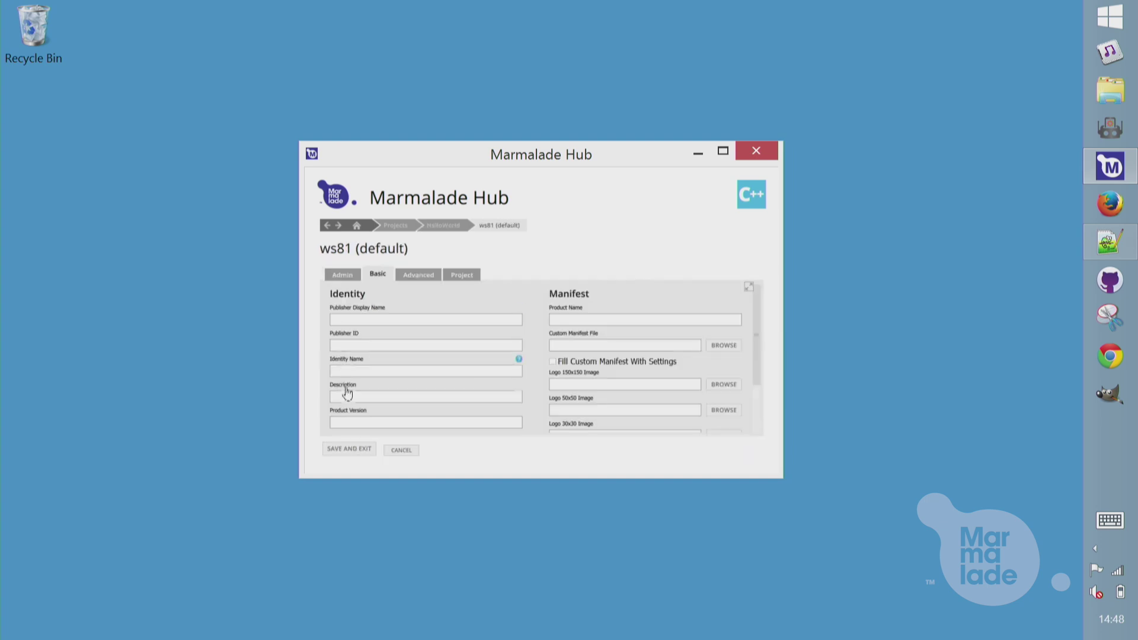
pyautogui.hotkey('ctrl', 'v')
pyautogui.click(341, 450)
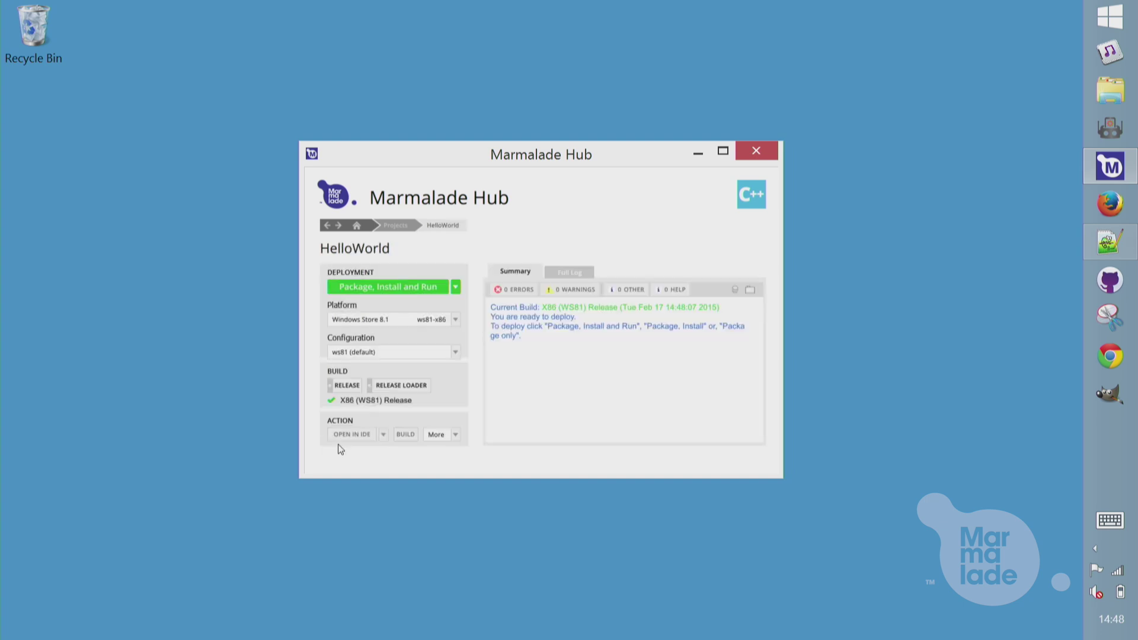
# Deploy the Windows Store 8.1 package with no key password, then view Start's app list
pyautogui.click(412, 291)
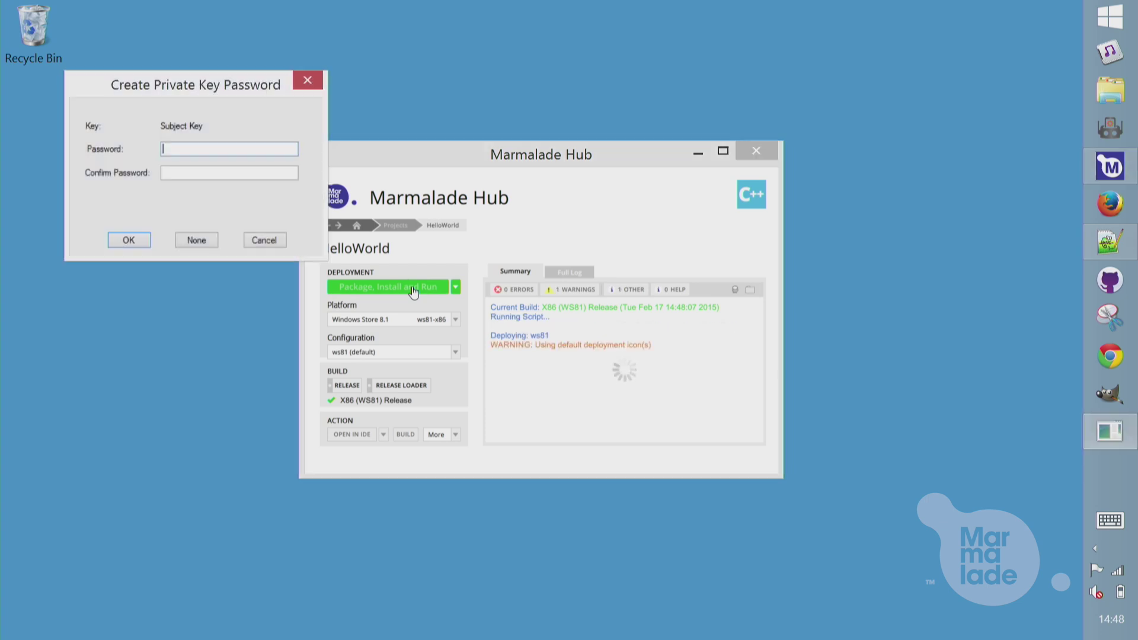
pyautogui.click(197, 239)
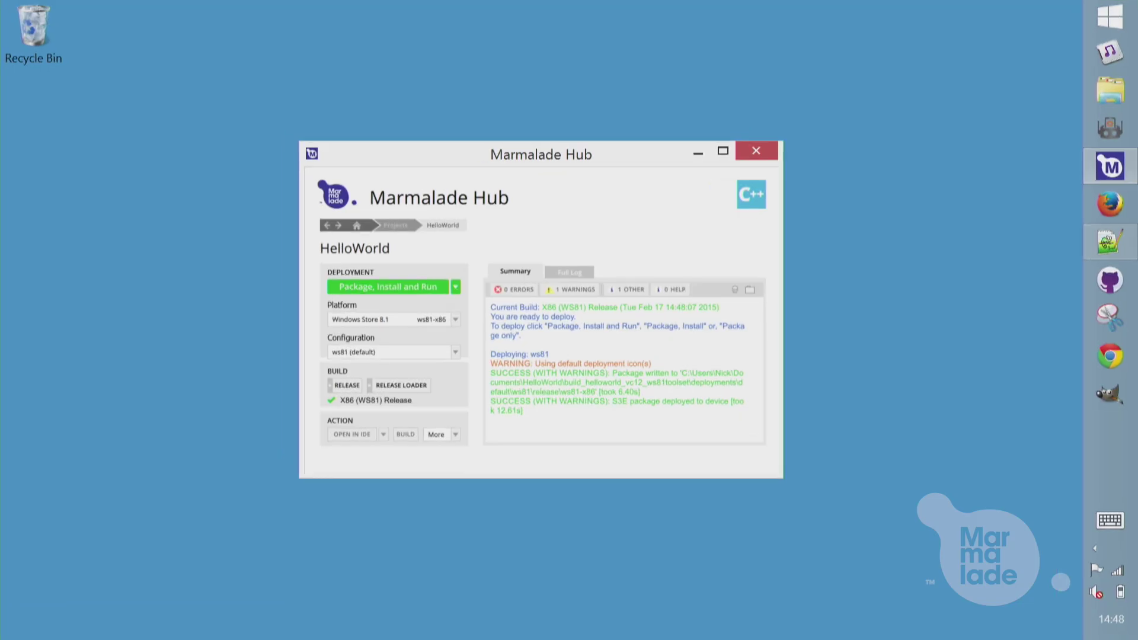
pyautogui.press('super')
pyautogui.hotkey('ctrl', 'Tab')
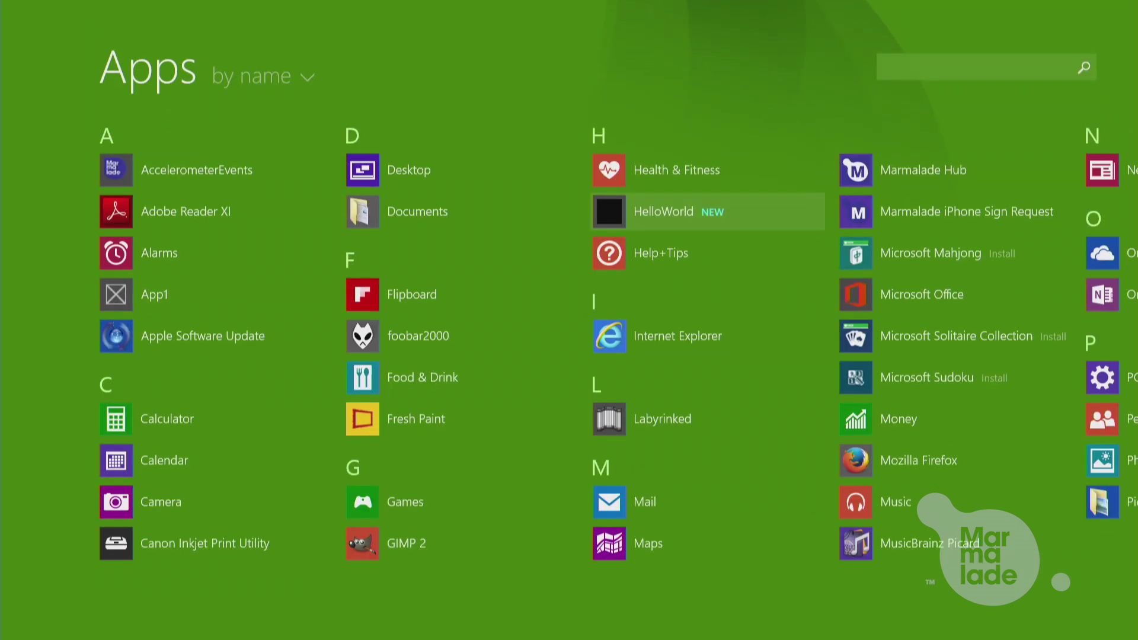
# Leave the Apps screen with the Windows key, returning to Marmalade Hub's projects list
pyautogui.press('super')
pyautogui.press('super')
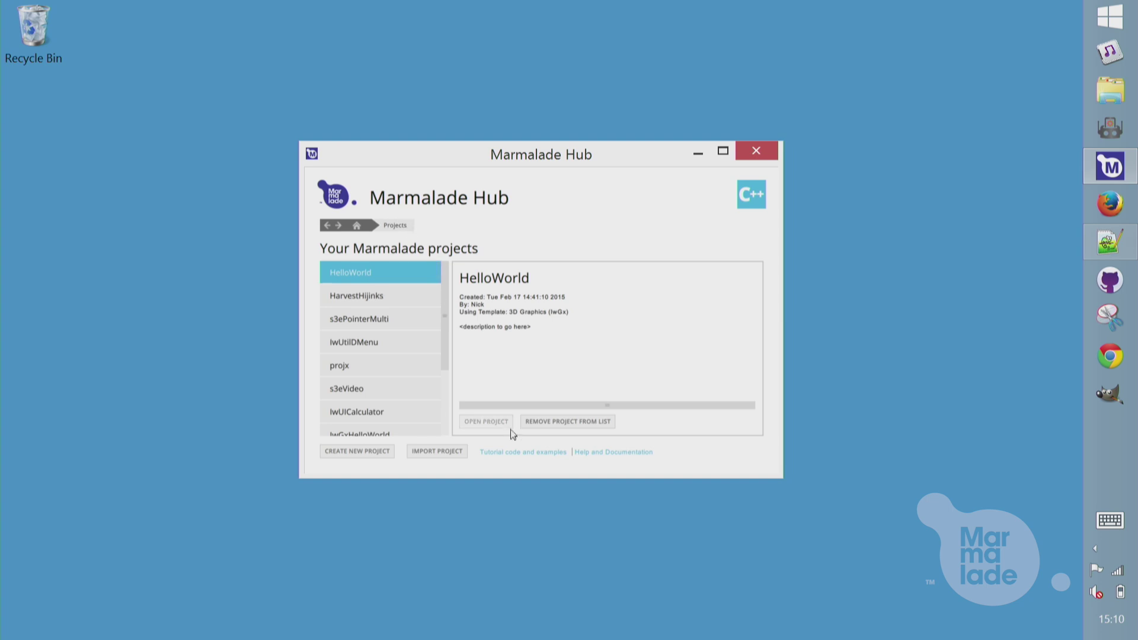
# Open the IwGraphicsScalablePipeline.mkb example from the examples\IwGraphics folder via More Examples
pyautogui.click(508, 454)
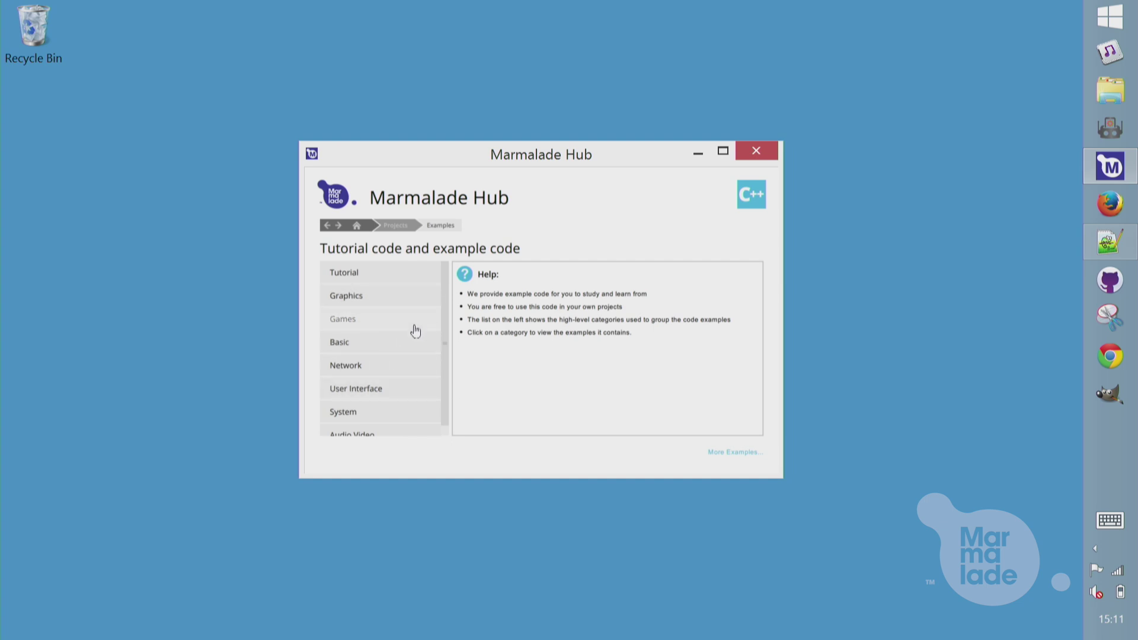
pyautogui.click(732, 451)
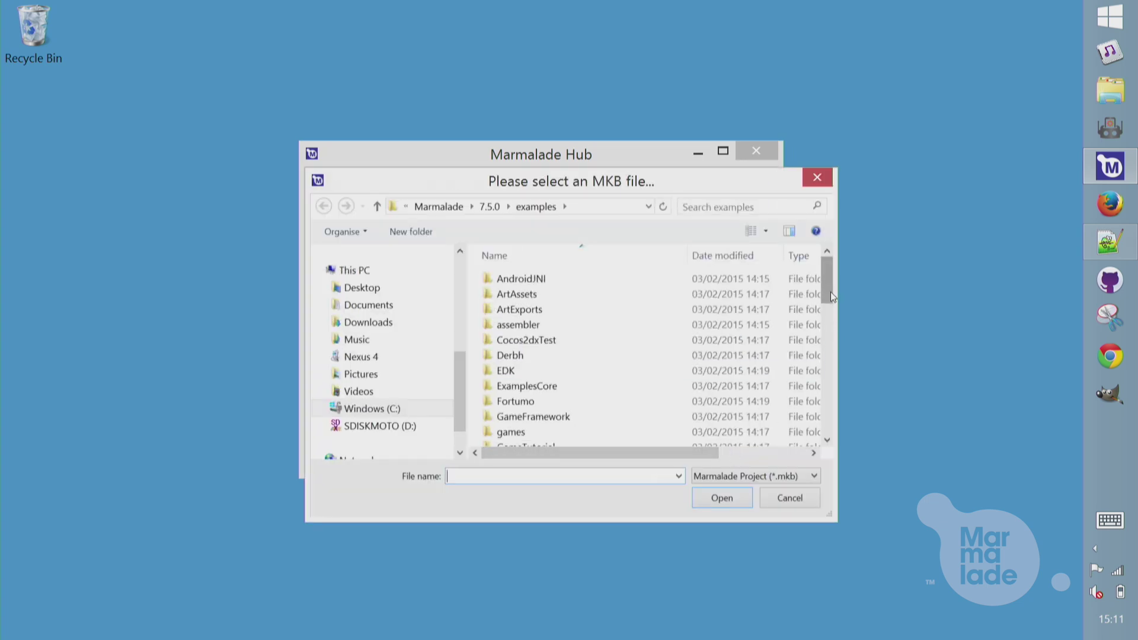
pyautogui.scroll(-2, 686, 297)
pyautogui.scroll(-3, 685, 299)
pyautogui.scroll(-2, 579, 320)
pyautogui.doubleClick(560, 349)
pyautogui.click(568, 356)
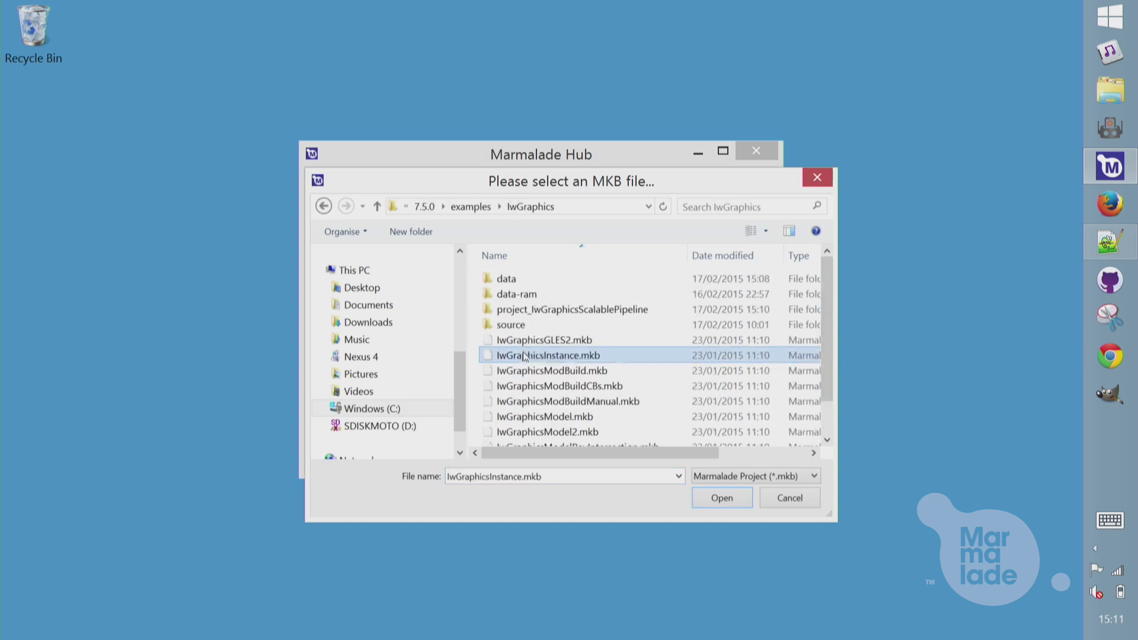
pyautogui.scroll(-1, 574, 391)
pyautogui.click(580, 440)
pyautogui.click(720, 498)
pyautogui.click(484, 429)
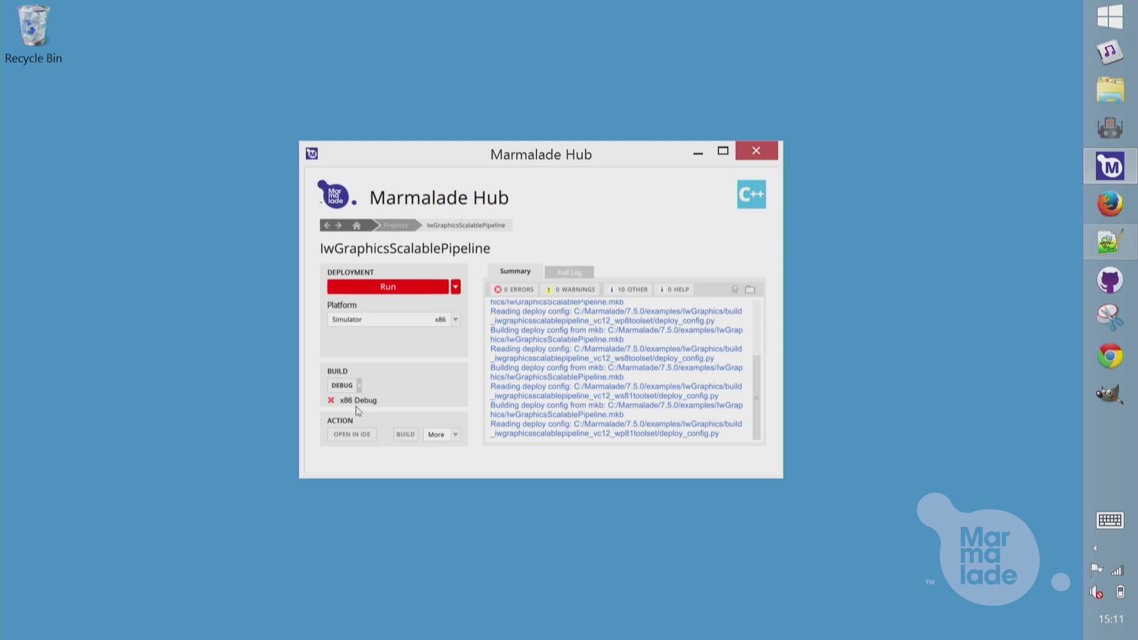
# Open the project in Visual Studio and build and run its x86 Debug configuration
pyautogui.click(349, 436)
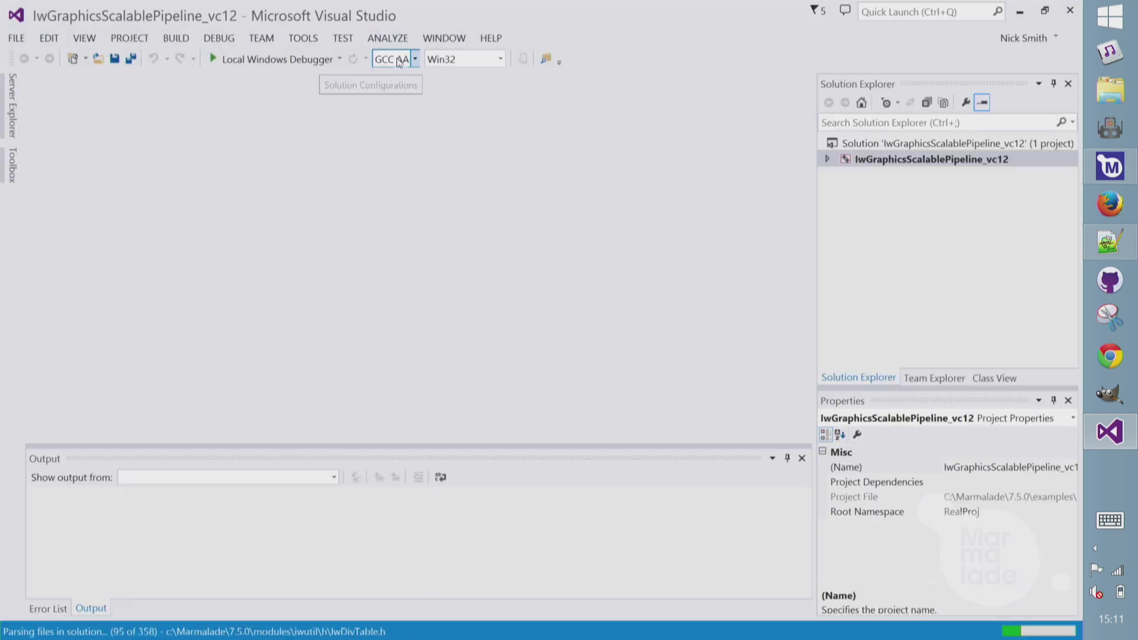
pyautogui.click(414, 59)
pyautogui.scroll(-1, 392, 258)
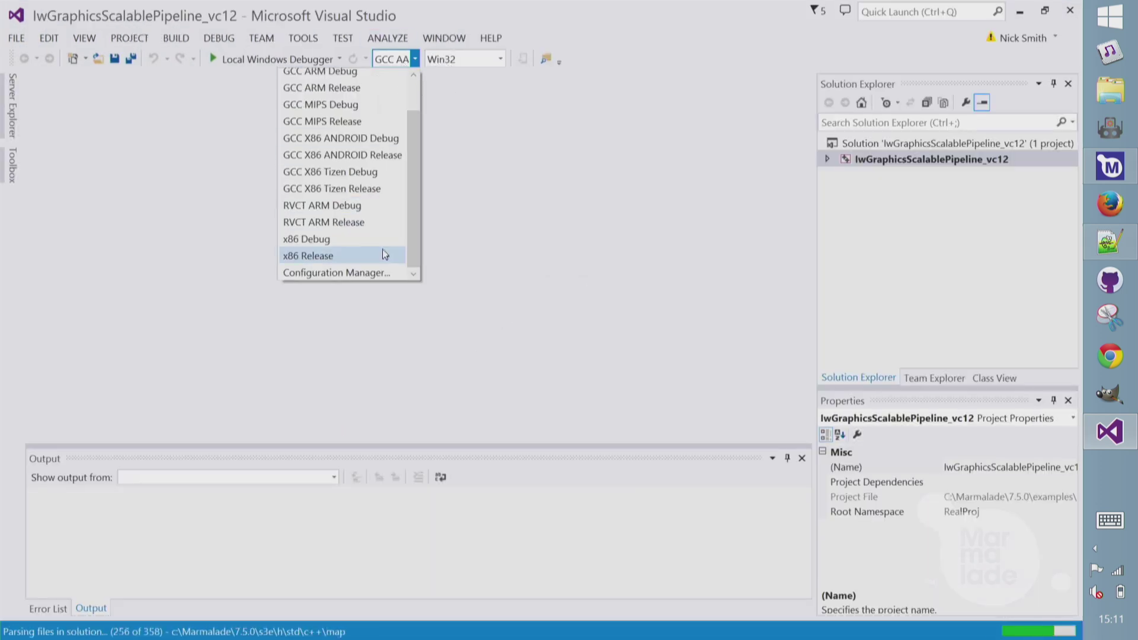
pyautogui.click(340, 246)
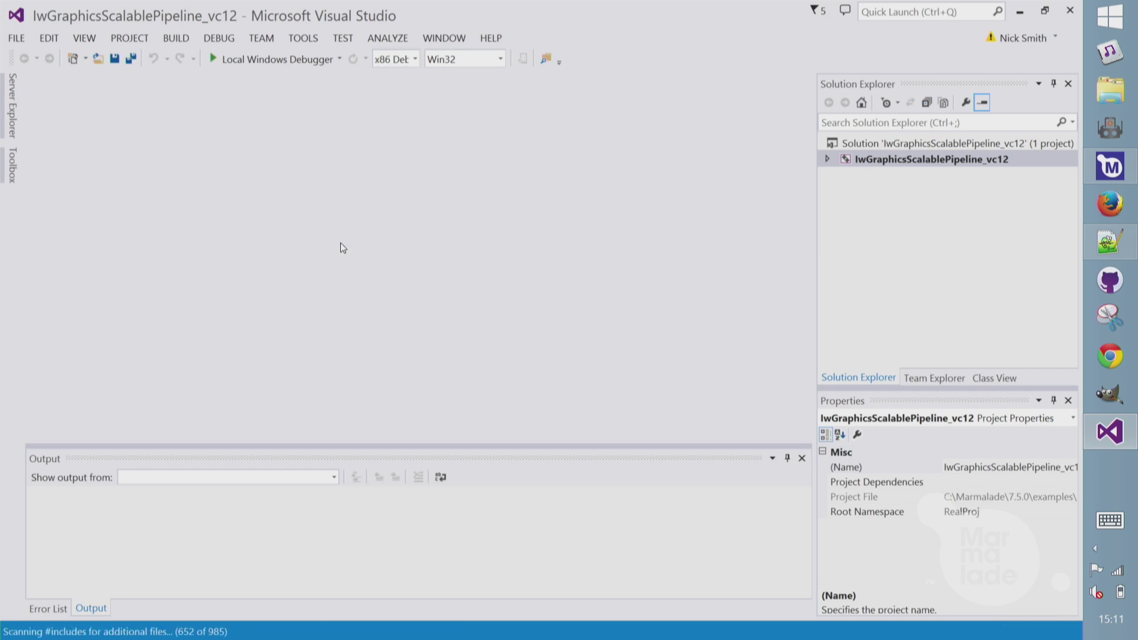
pyautogui.click(285, 59)
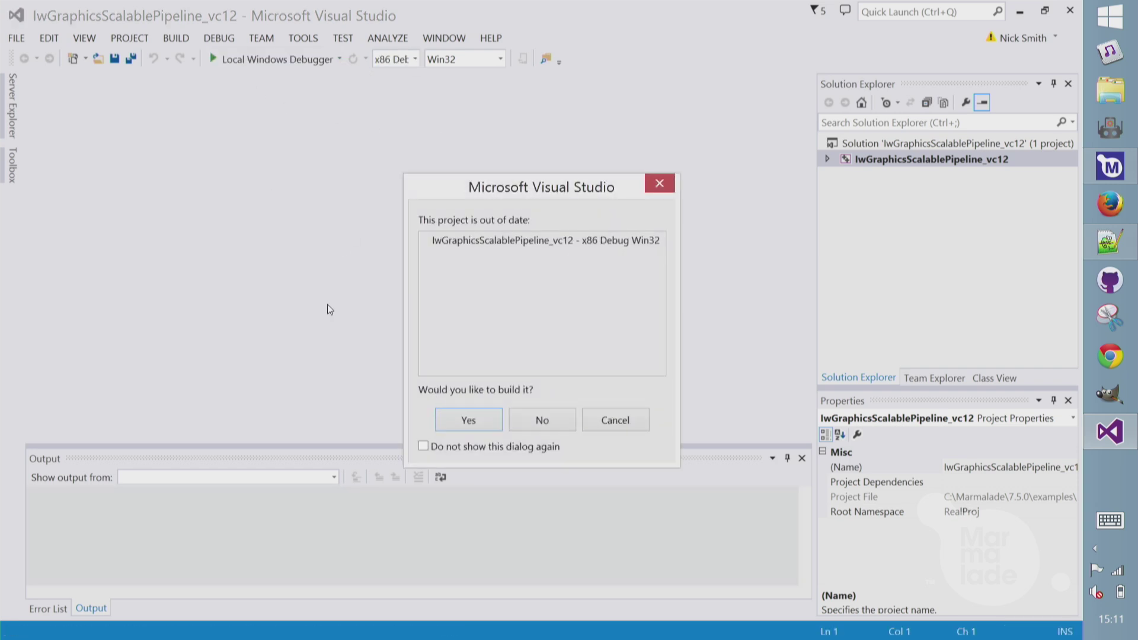
pyautogui.click(453, 418)
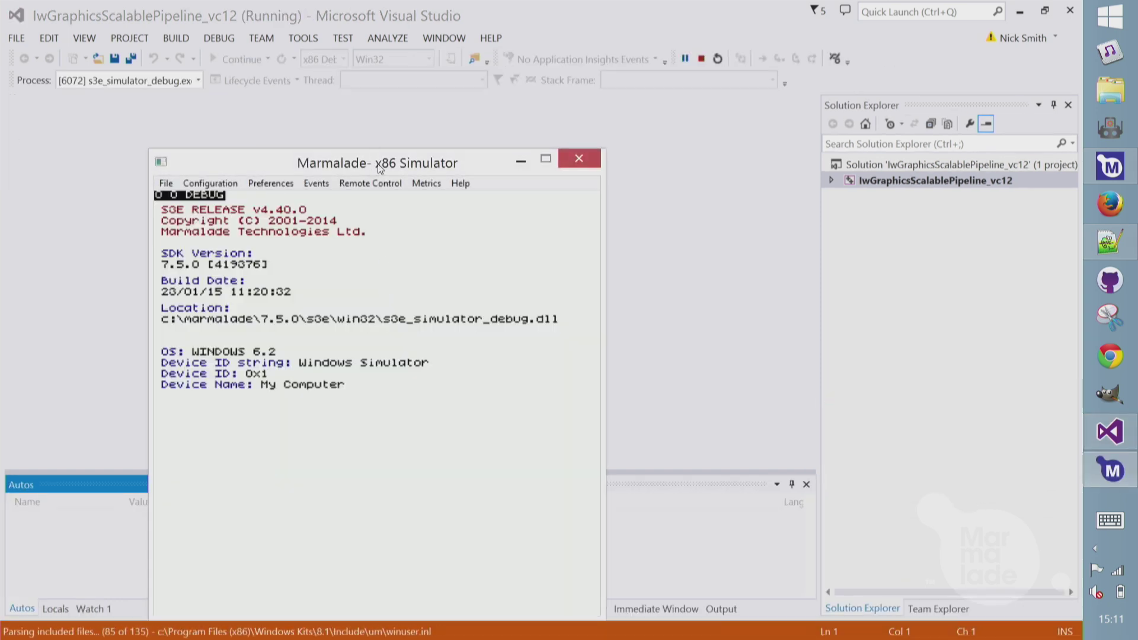
pyautogui.moveTo(365, 169); pyautogui.dragTo(360, 106)
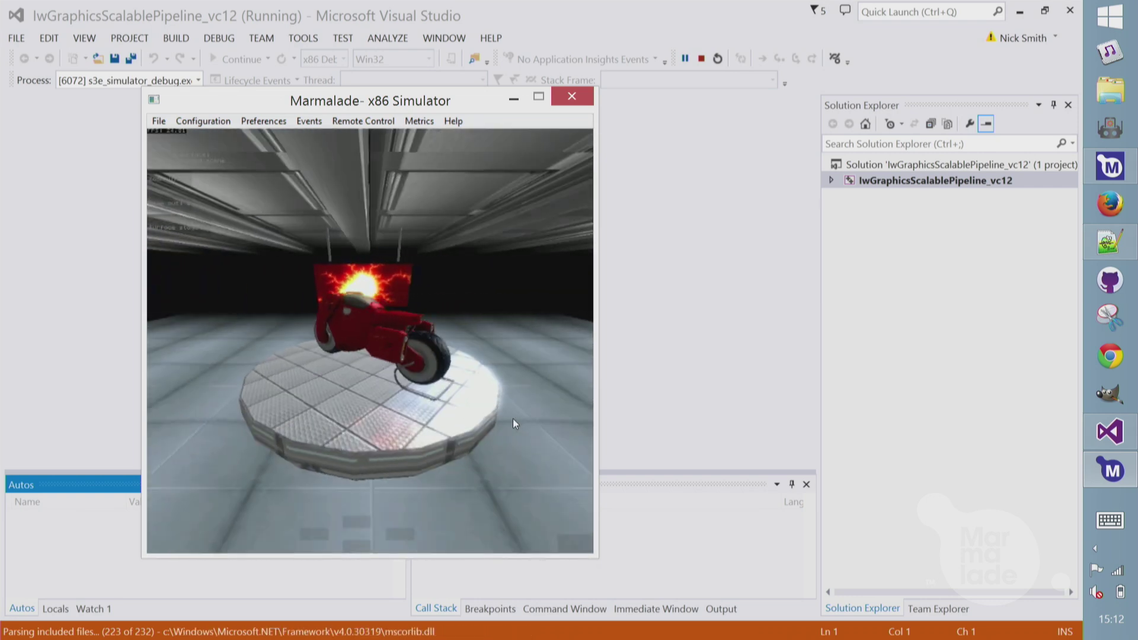
# Close the simulator and read IwGraphicsScalablePipeline.cpp's RenderPass and ExampleInit code
pyautogui.click(576, 95)
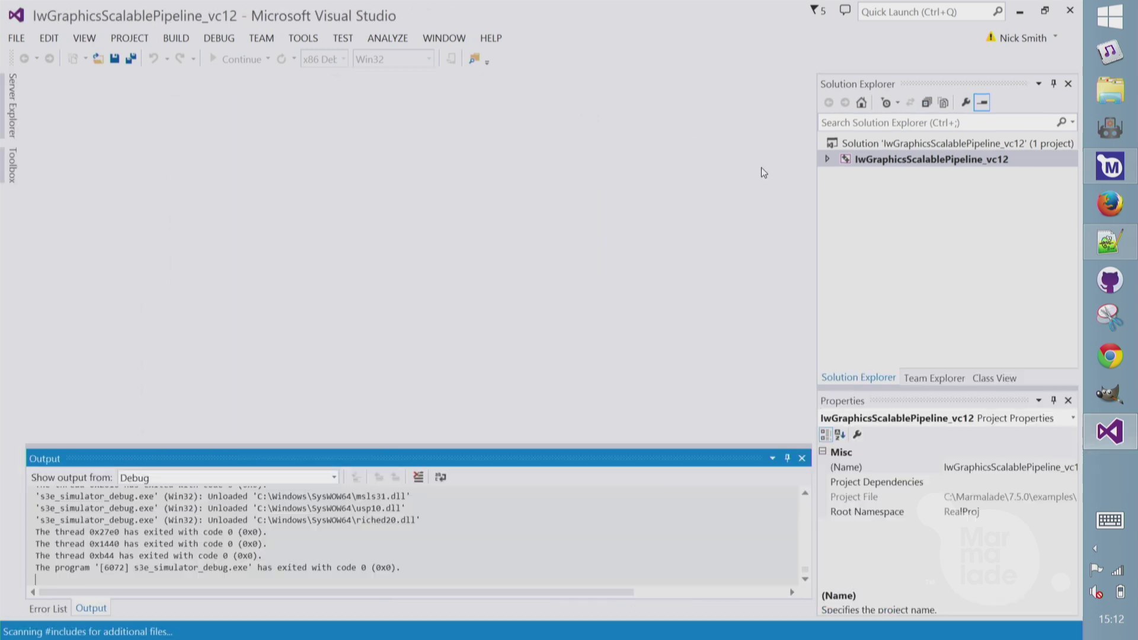
pyautogui.click(1072, 338)
pyautogui.doubleClick(943, 317)
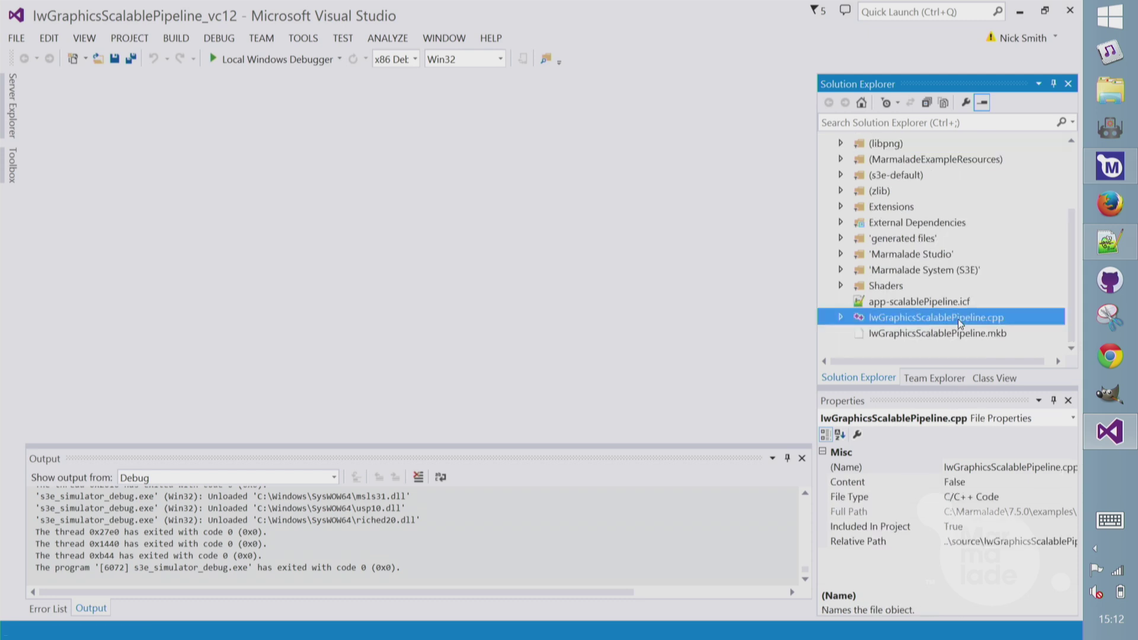
pyautogui.click(808, 405)
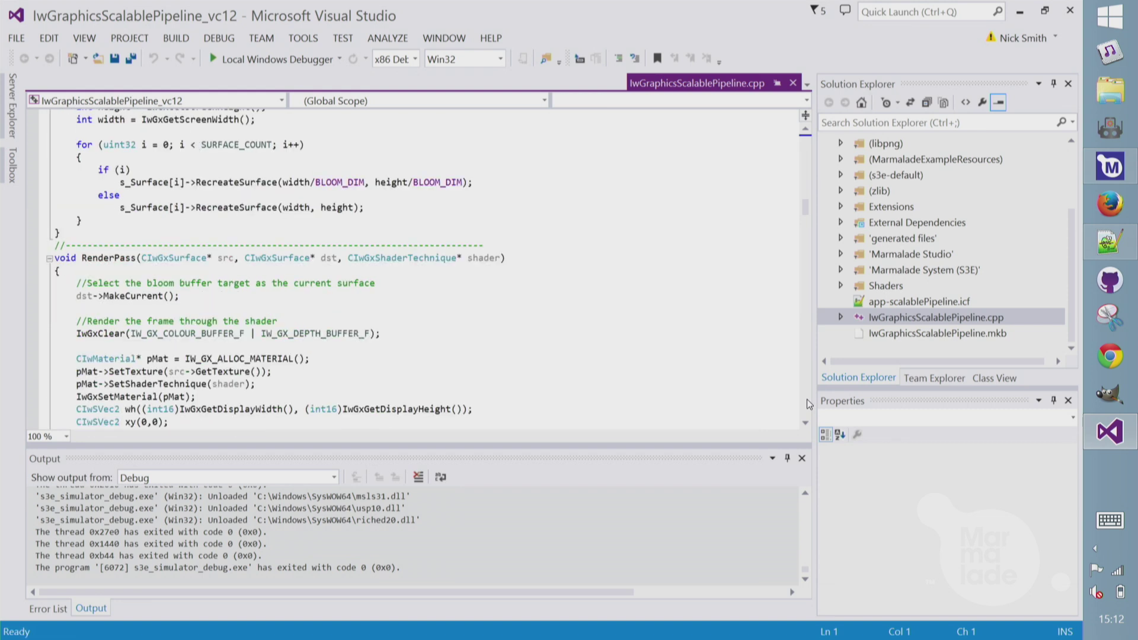
pyautogui.click(807, 405)
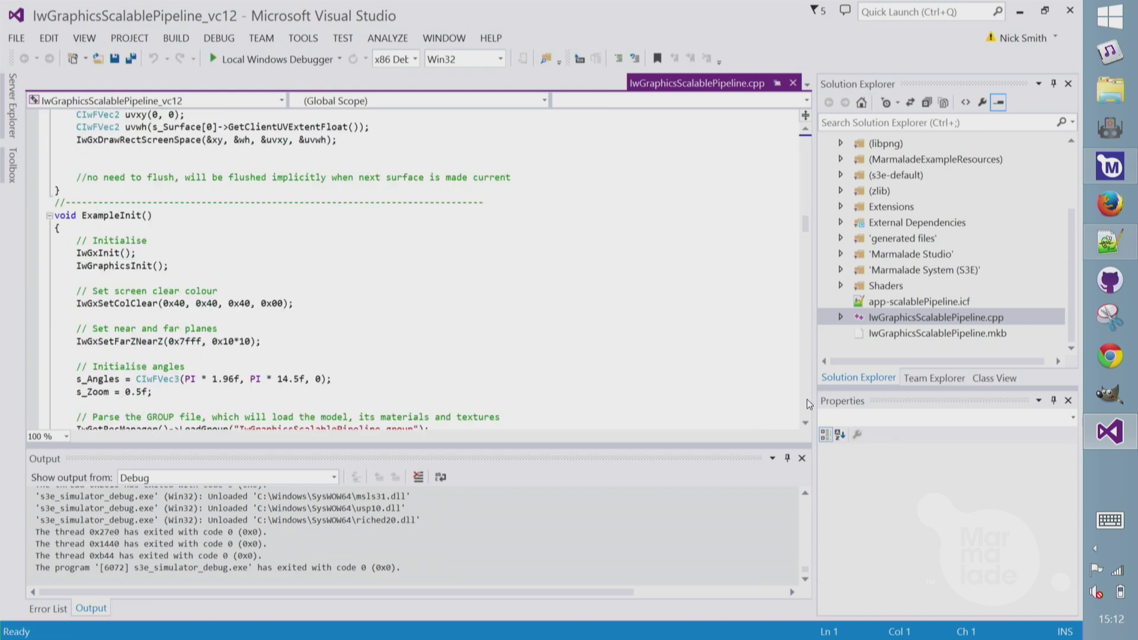
pyautogui.click(807, 404)
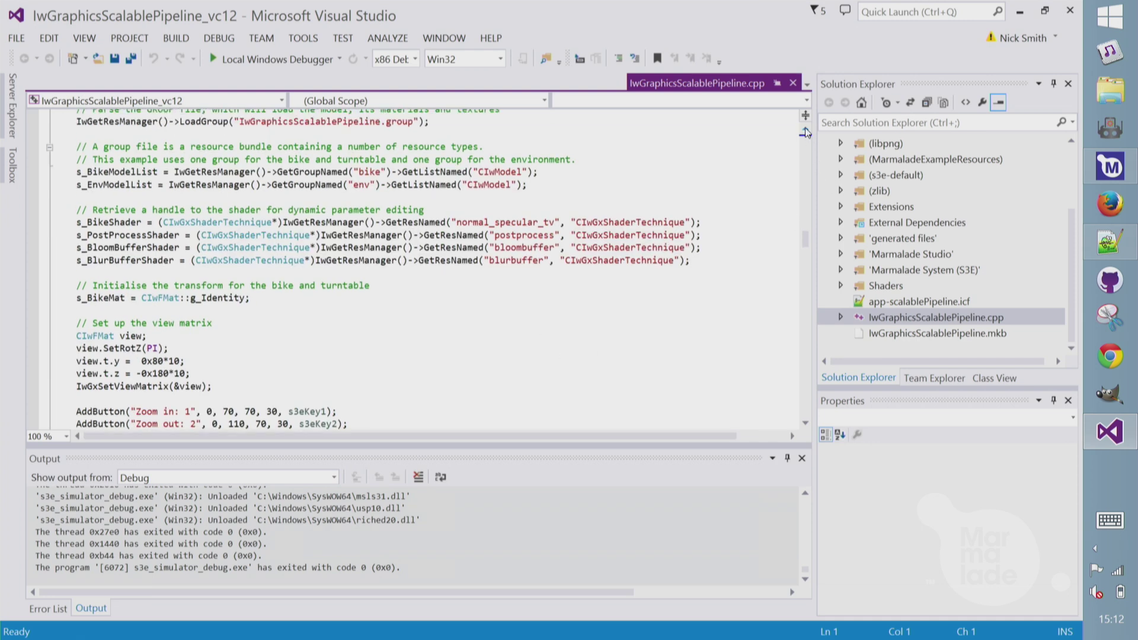
pyautogui.scroll(1, 805, 132)
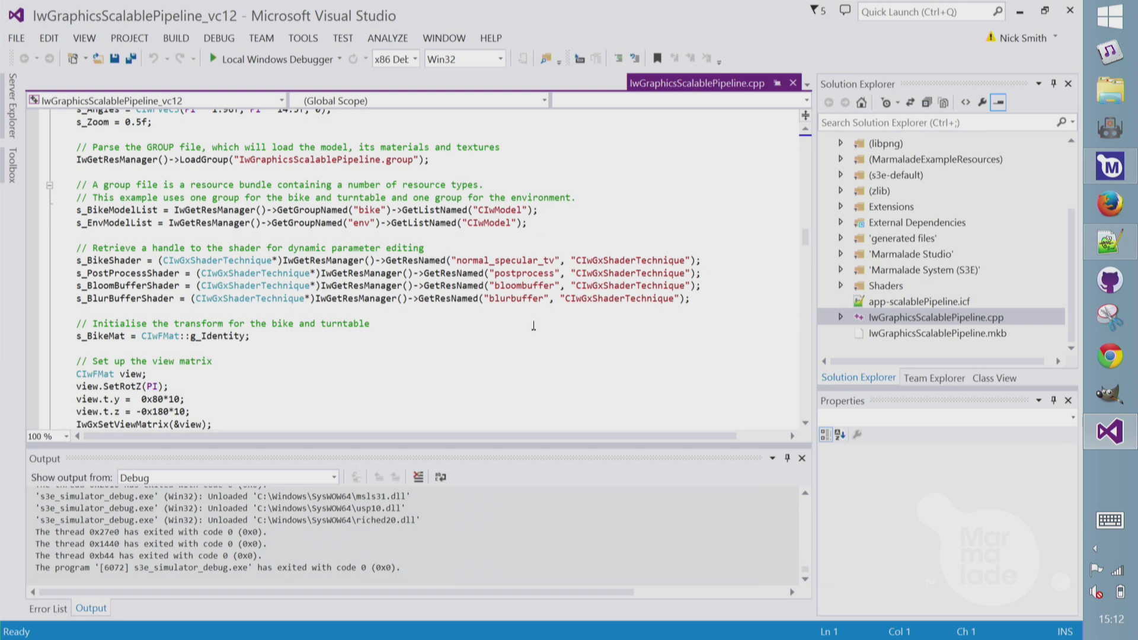
# Scroll through the view matrix, zoom button and GL2 render target code, then open app-scalablePipeline.icf
pyautogui.click(806, 425)
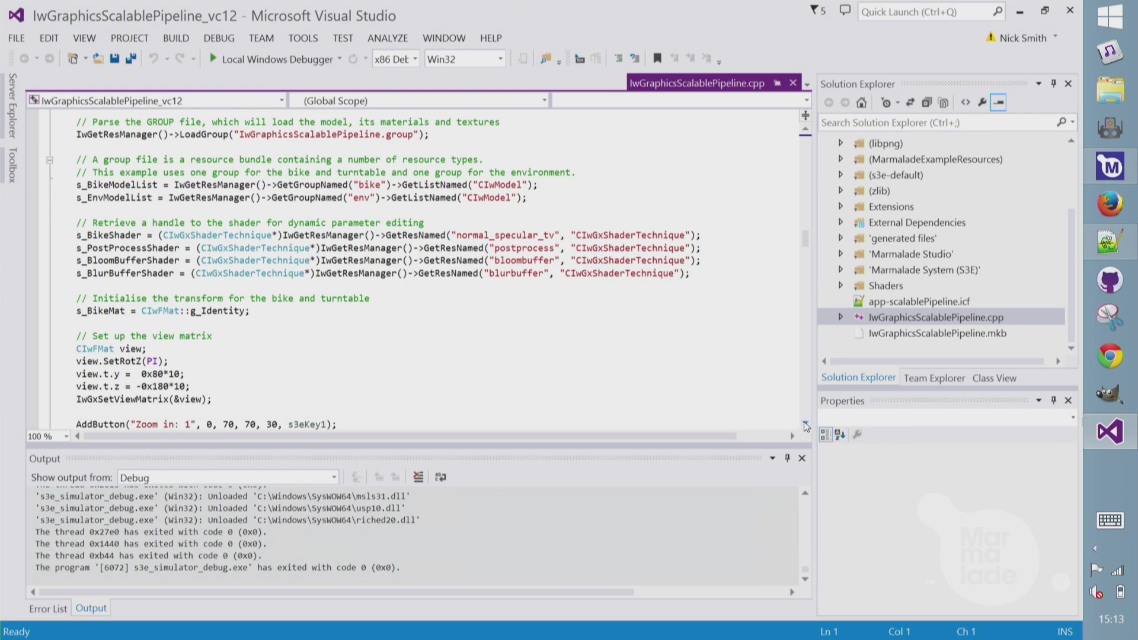
pyautogui.click(805, 425)
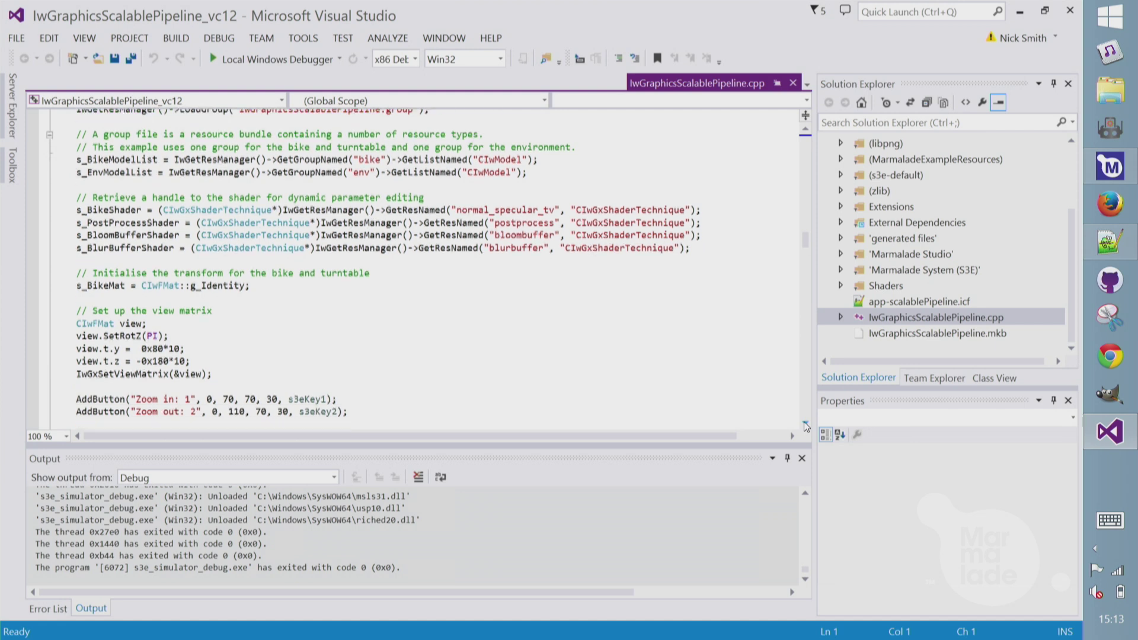
pyautogui.click(805, 425)
pyautogui.click(806, 425)
pyautogui.click(806, 425)
pyautogui.click(805, 425)
pyautogui.click(806, 425)
pyautogui.click(806, 425)
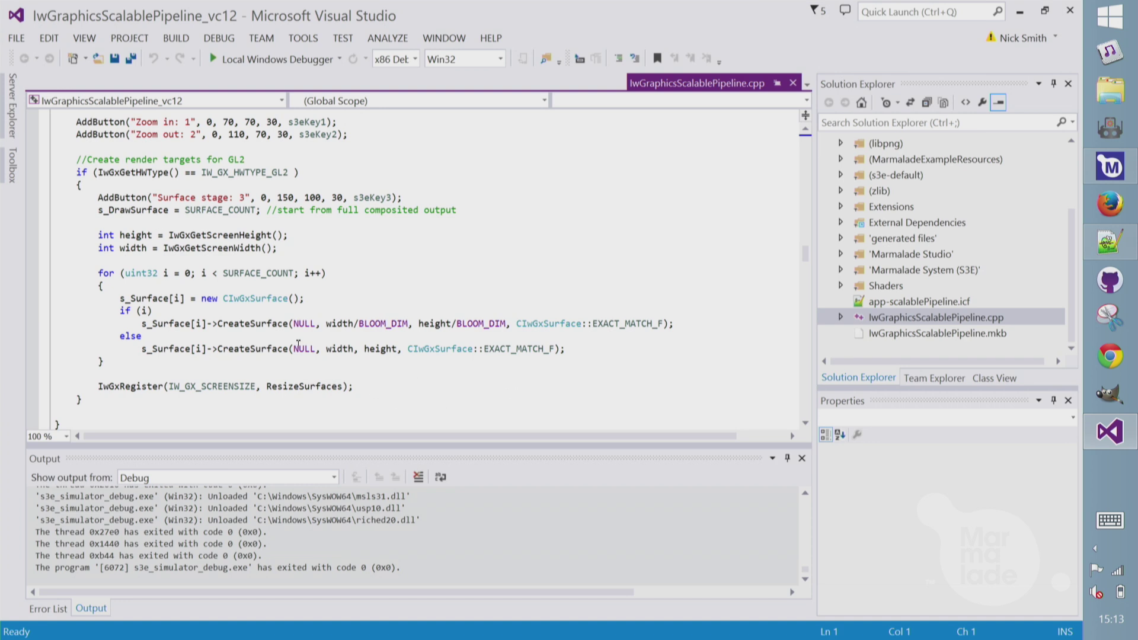
pyautogui.click(805, 425)
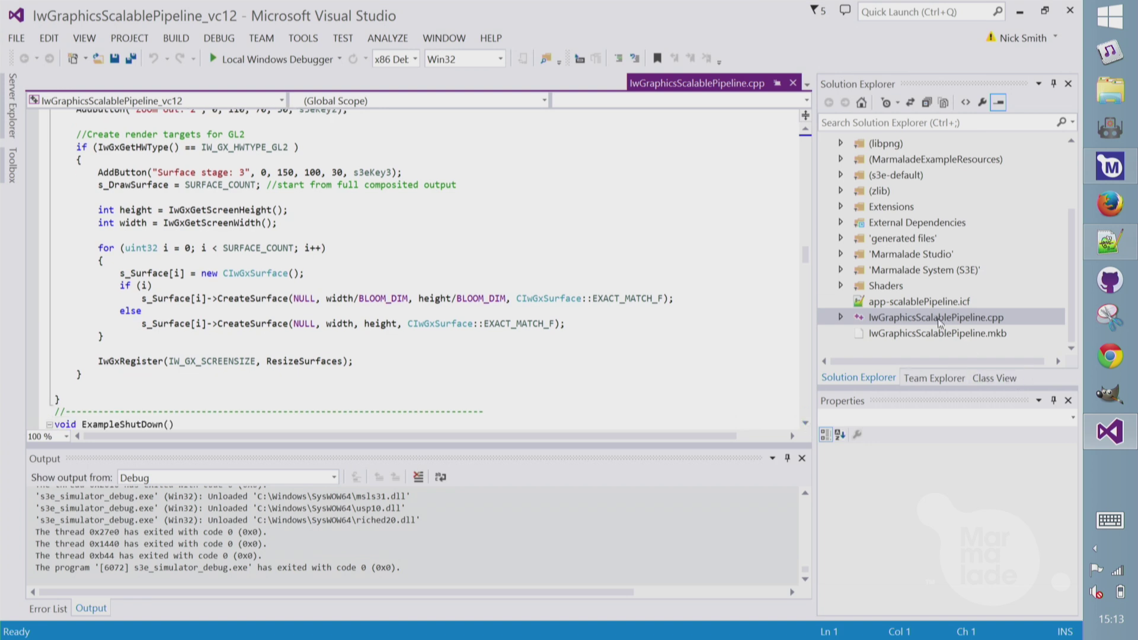
pyautogui.click(939, 302)
# Add a SysGlesVersion=1 line at the end of the icf file and save
pyautogui.click(282, 328)
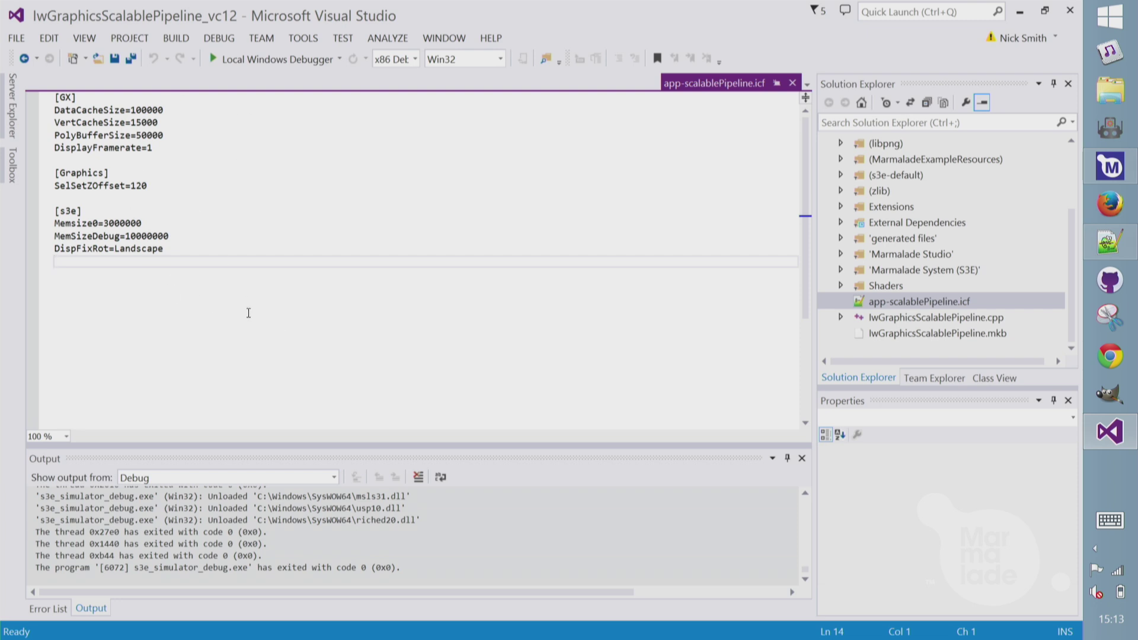
pyautogui.press('Return')
pyautogui.write('Sys')
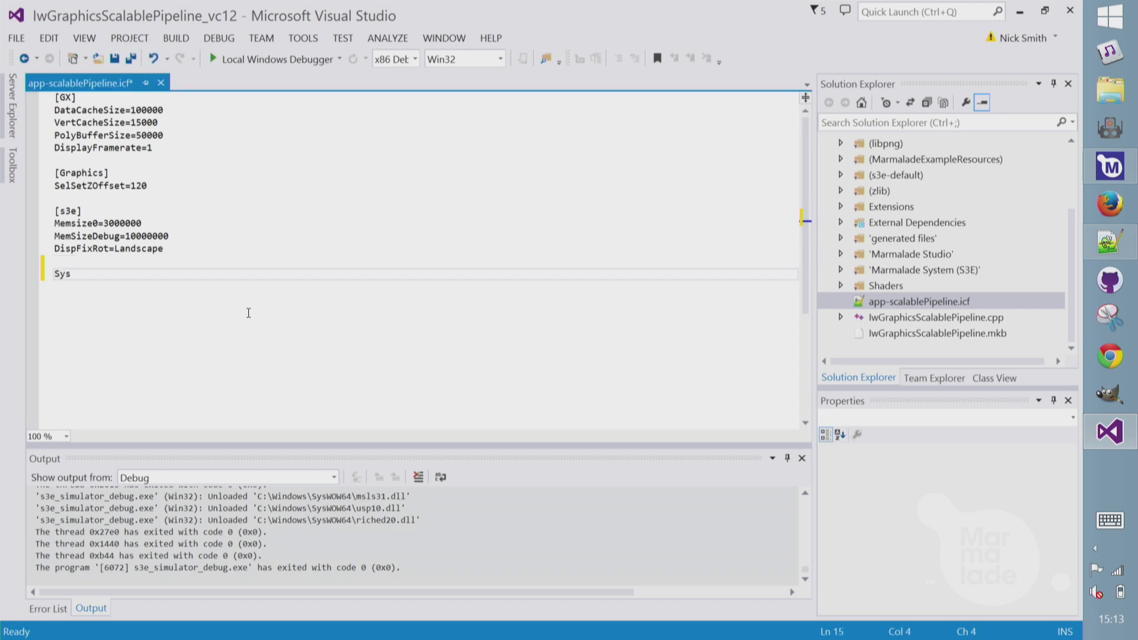
pyautogui.write('GesVersion=')
pyautogui.write('1')
pyautogui.press('Return')
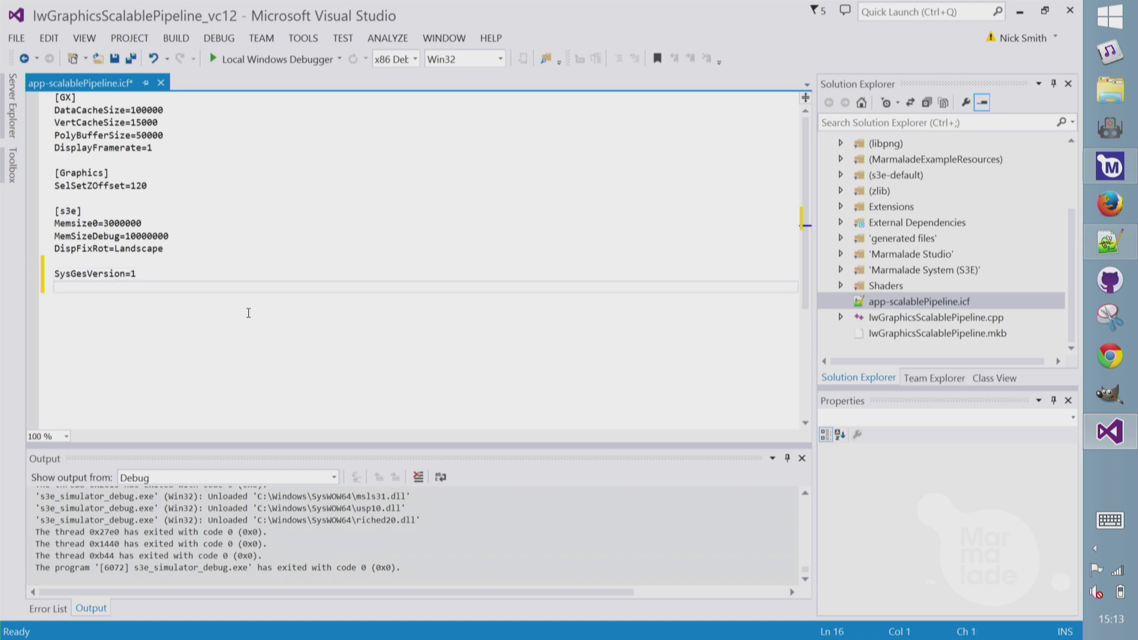
pyautogui.hotkey('ctrl', 's')
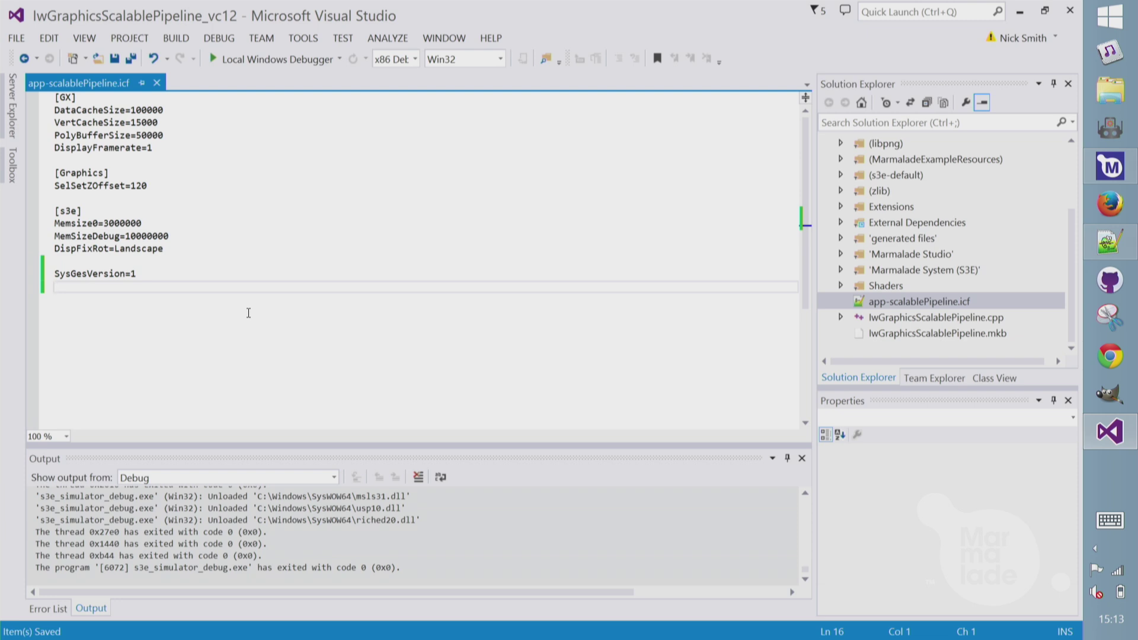
# Fix the misspelled SysGlesVersion setting name and save the file again
pyautogui.press('Up')
pyautogui.press('Right')
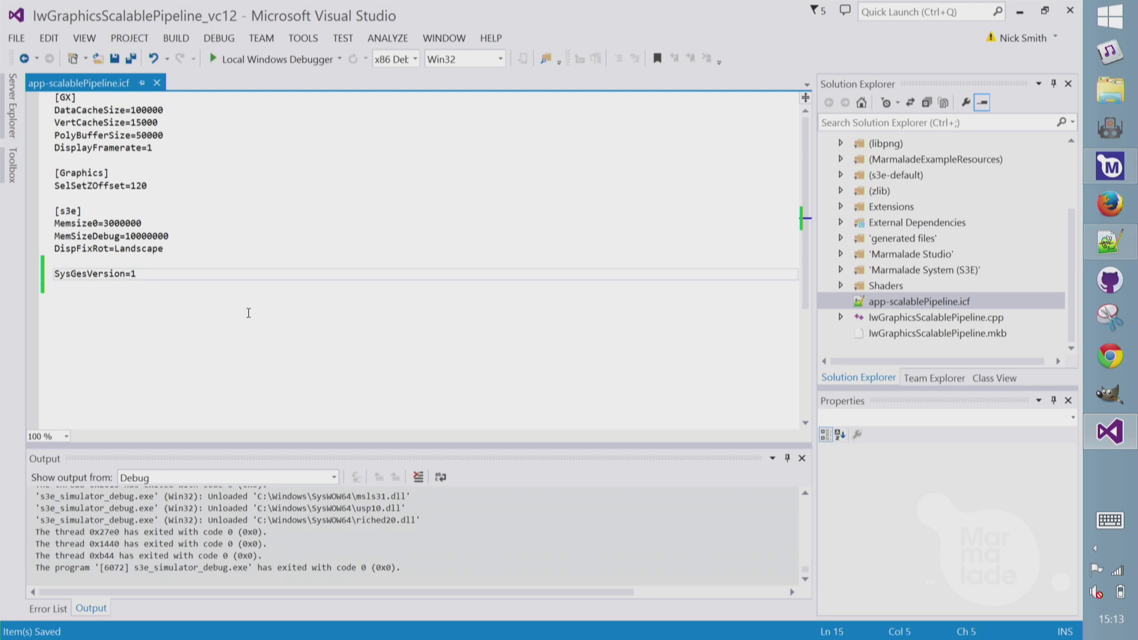
pyautogui.write('l')
pyautogui.press('Down')
pyautogui.hotkey('ctrl', 's')
# Run the project in the simulator and untick Use DirectX under Preferences > Display
pyautogui.click(212, 59)
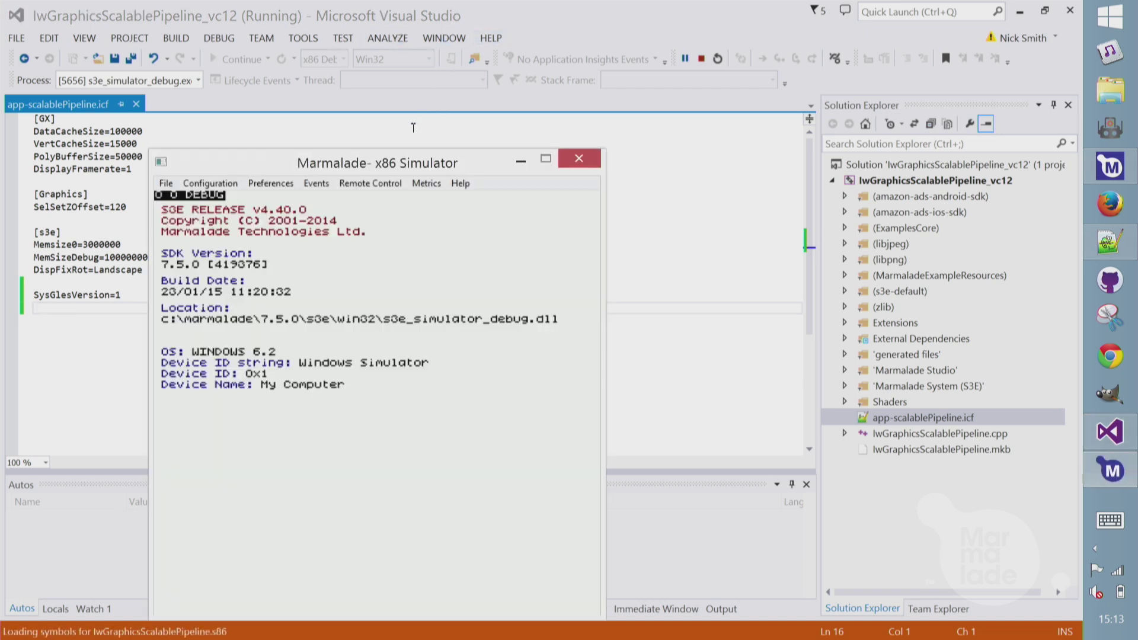
pyautogui.moveTo(385, 169); pyautogui.dragTo(317, 103)
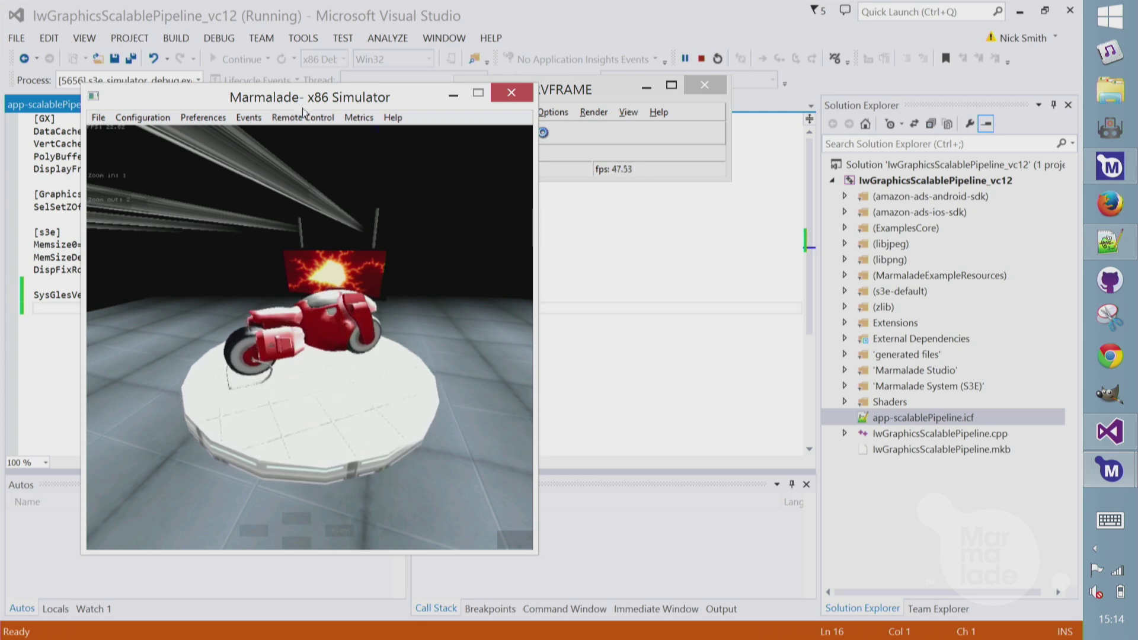
pyautogui.click(203, 118)
pyautogui.click(165, 134)
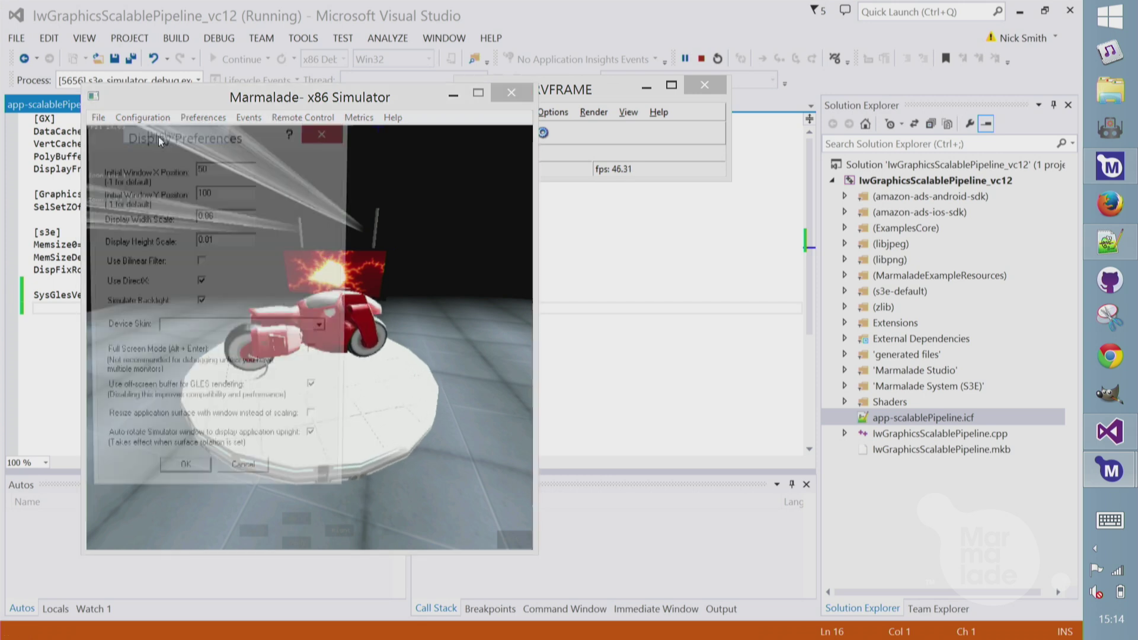
pyautogui.click(200, 282)
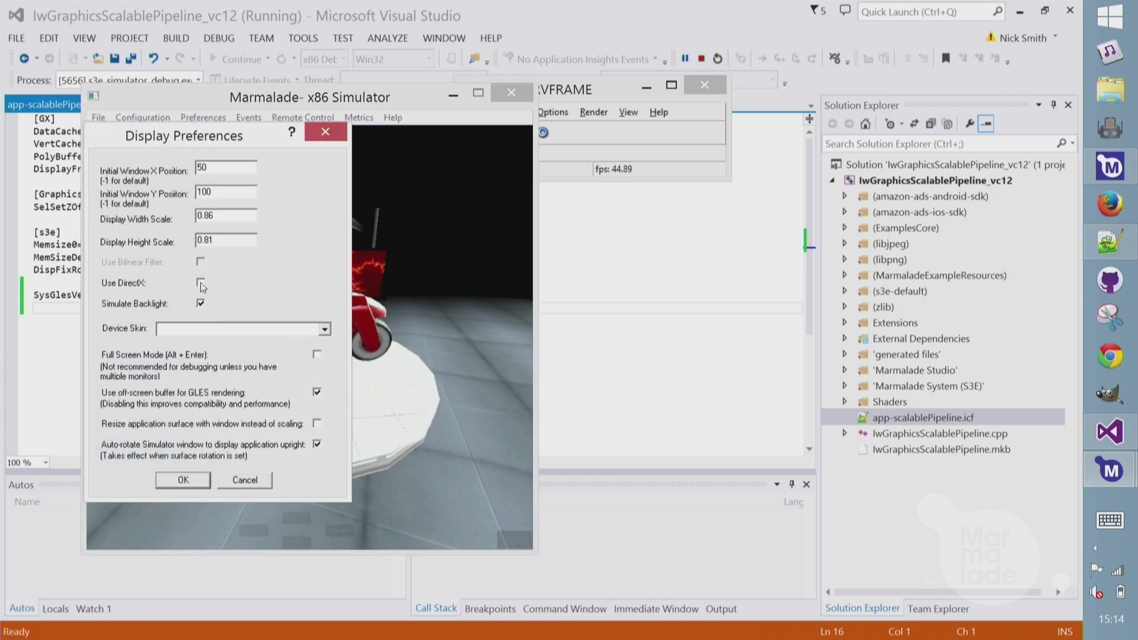
pyautogui.click(177, 478)
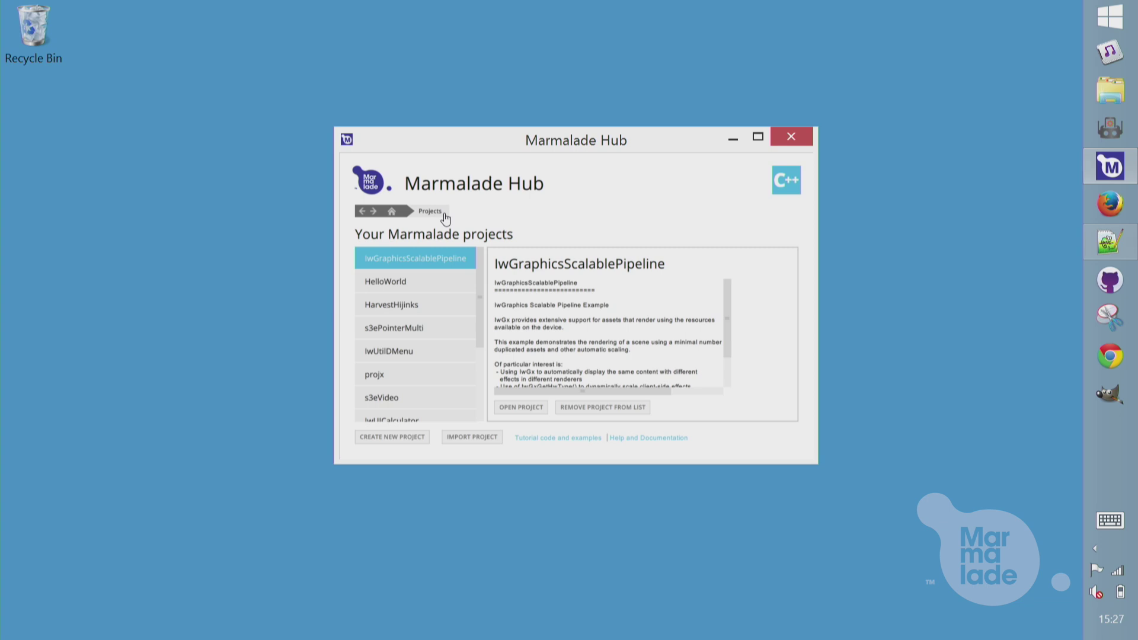
pyautogui.click(559, 438)
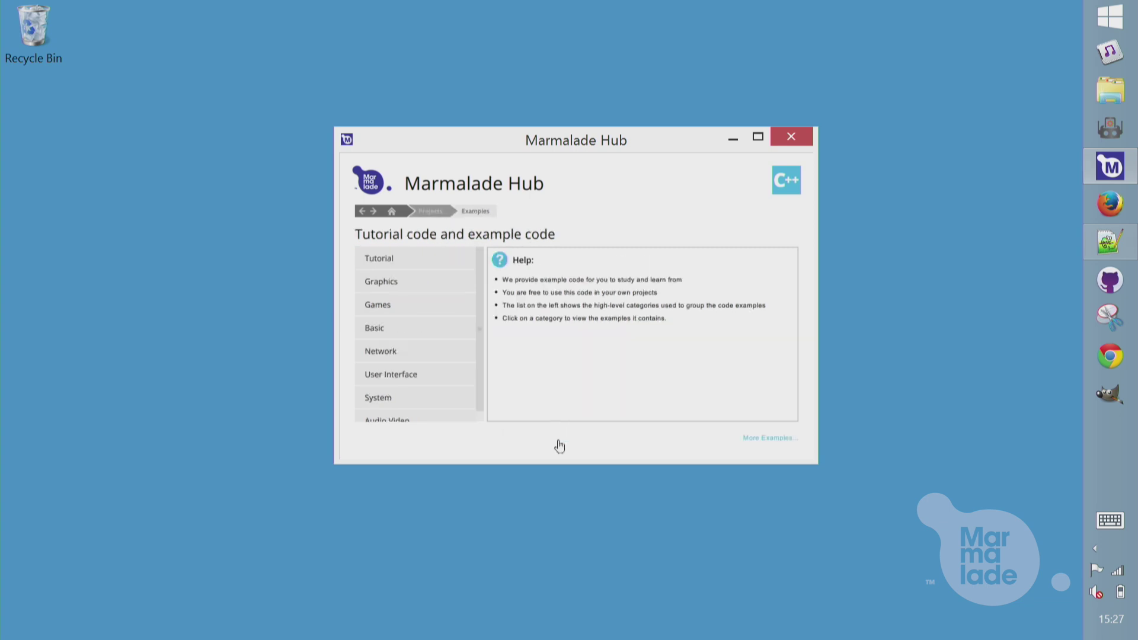
pyautogui.click(769, 439)
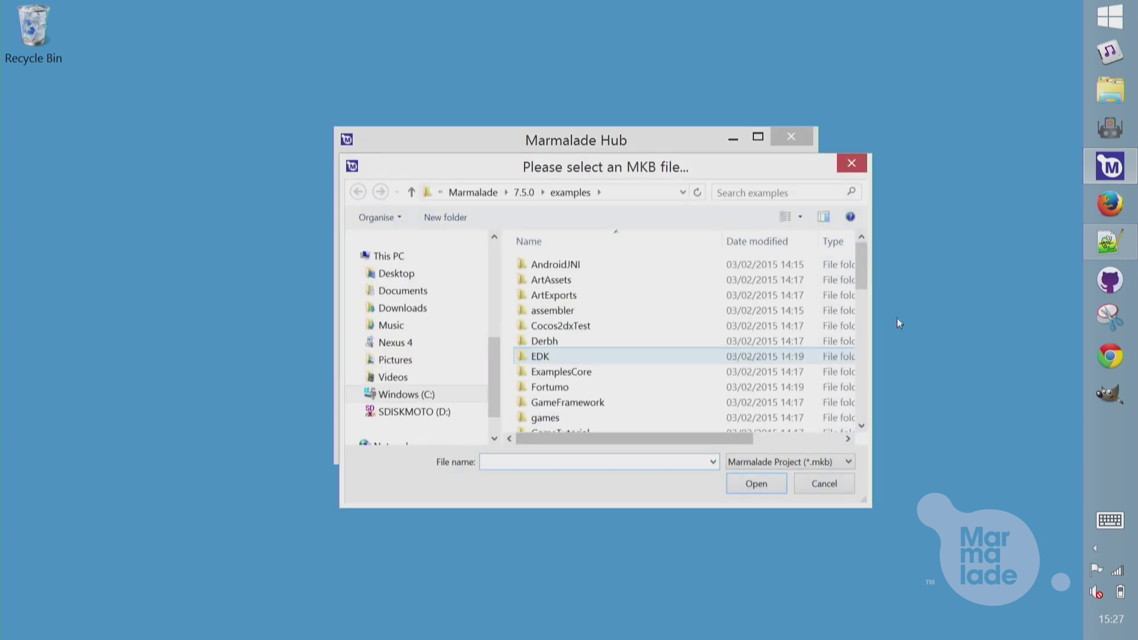
pyautogui.moveTo(861, 258); pyautogui.dragTo(856, 404)
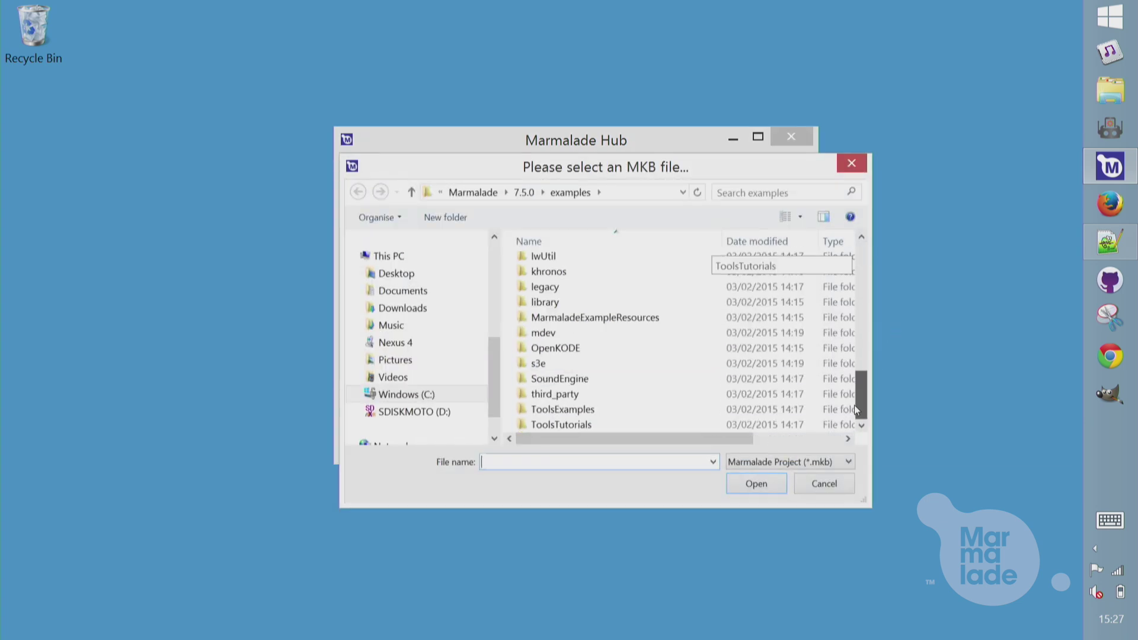
pyautogui.doubleClick(554, 364)
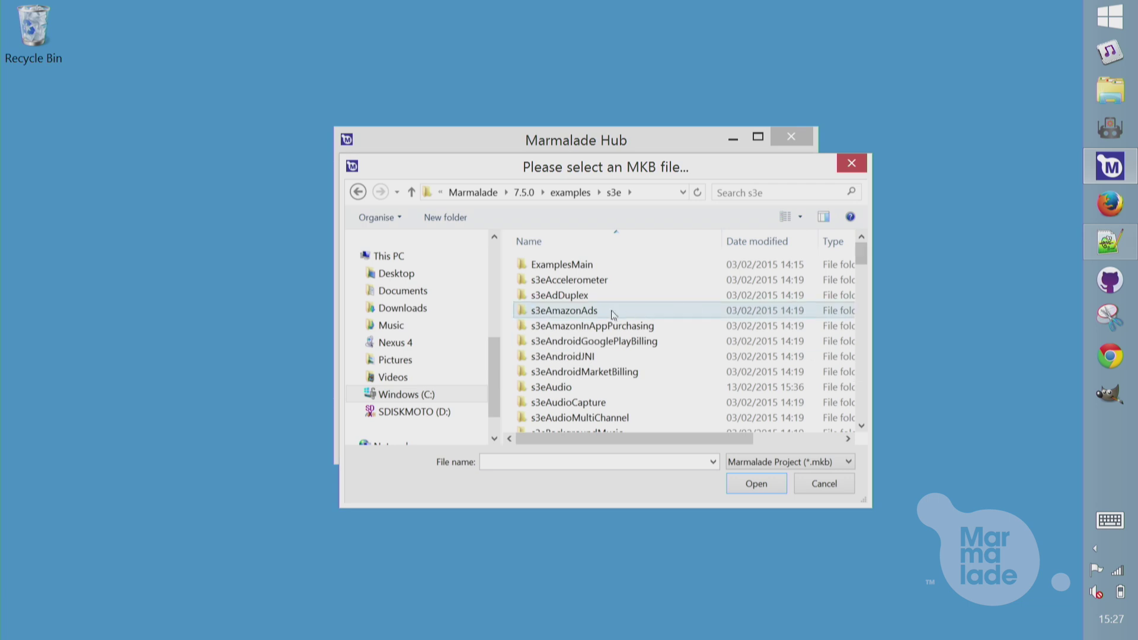
pyautogui.scroll(-3, 859, 410)
pyautogui.scroll(-3, 859, 410)
pyautogui.scroll(-4, 859, 409)
pyautogui.scroll(-3, 859, 410)
pyautogui.click(825, 488)
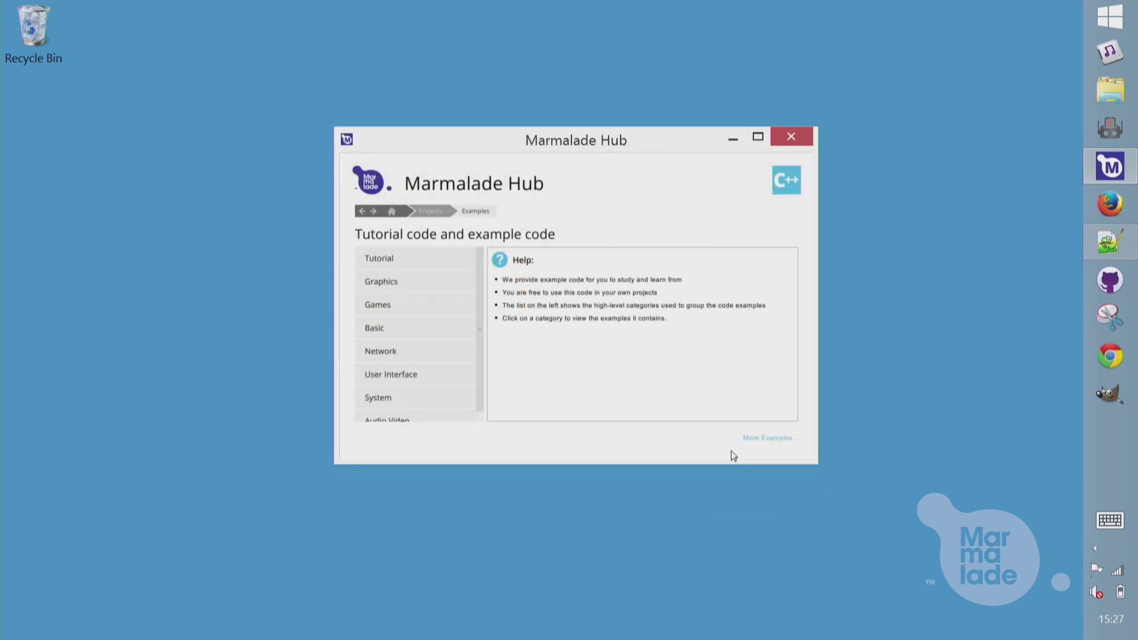
pyautogui.click(432, 210)
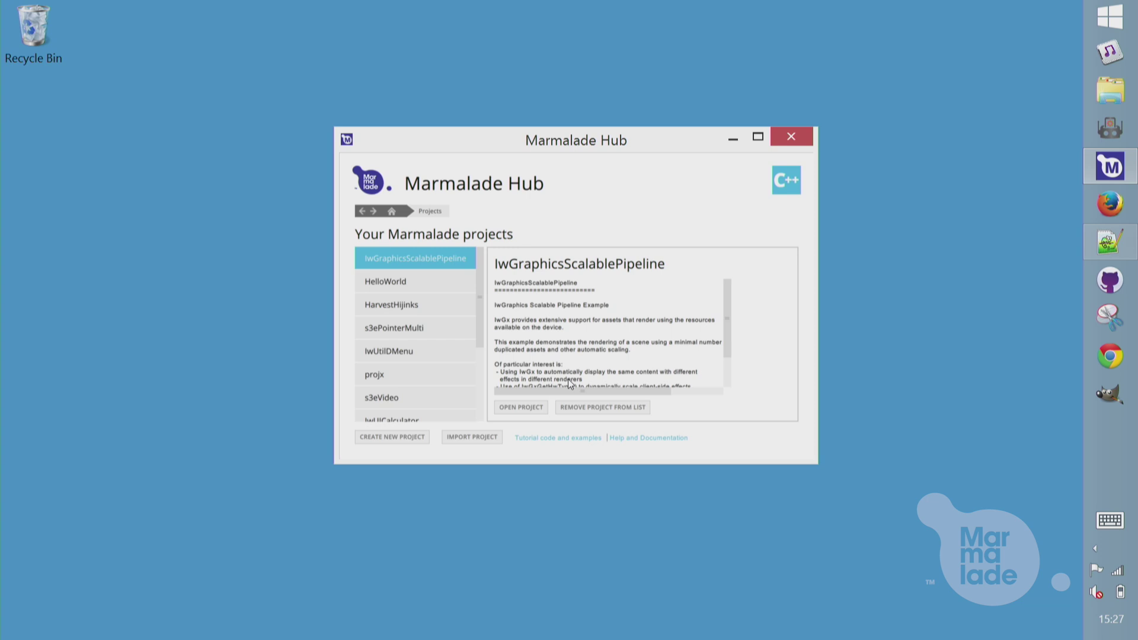
# Open IwGraphicsScalablePipeline in Visual Studio and open its .mkb build file
pyautogui.click(527, 411)
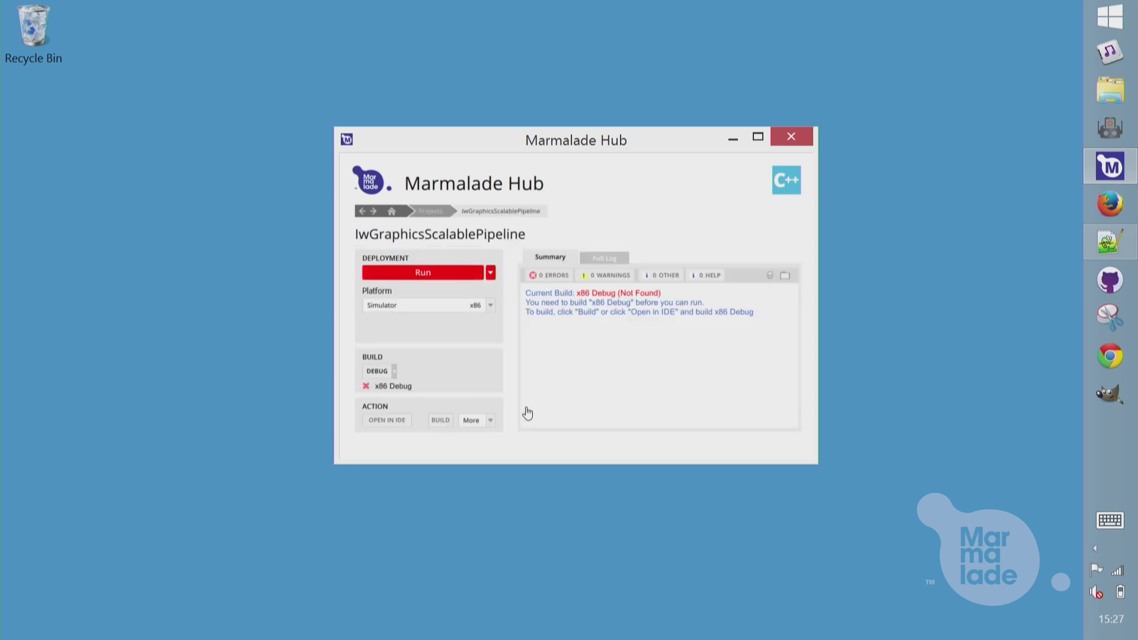
pyautogui.click(398, 425)
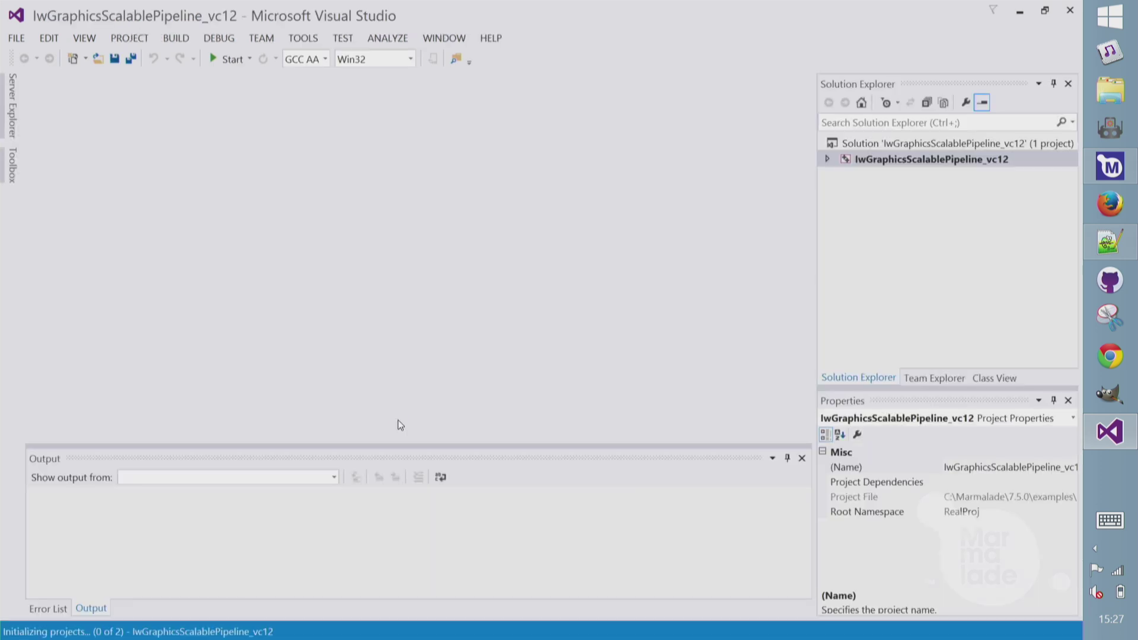
pyautogui.click(828, 158)
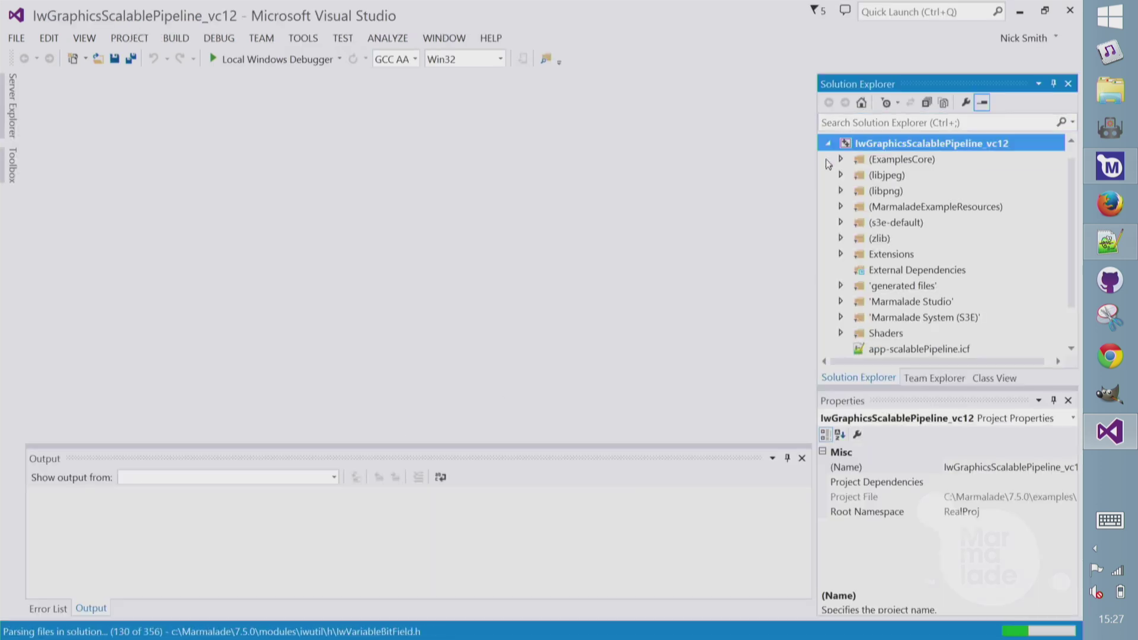
pyautogui.scroll(-1, 1069, 334)
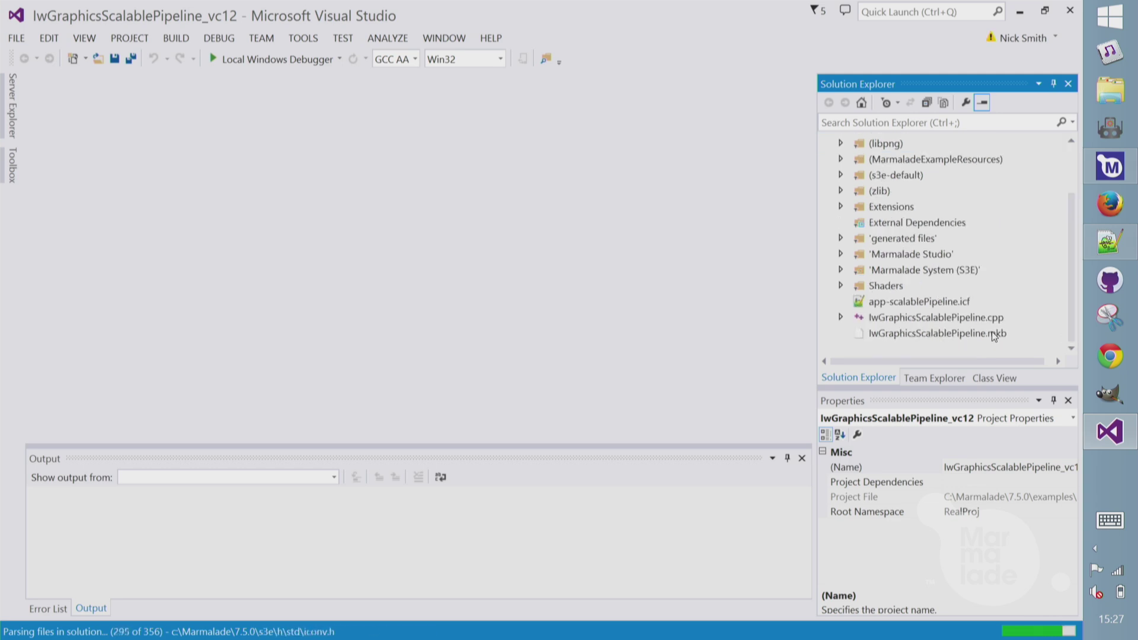
pyautogui.click(990, 333)
pyautogui.doubleClick(990, 332)
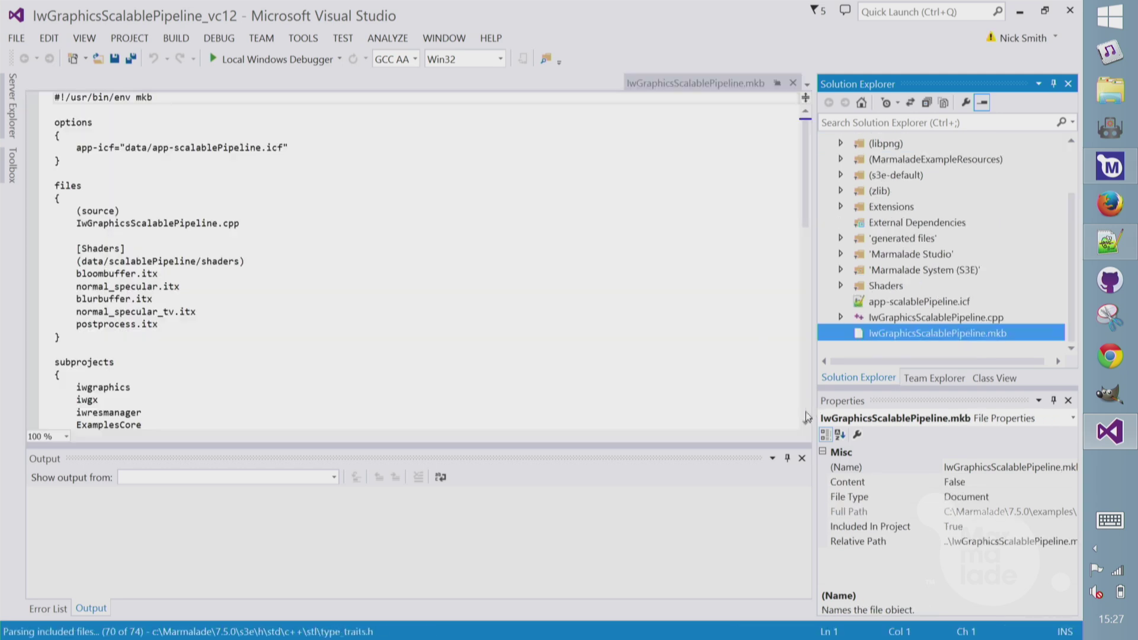
# Add s3eAmazonAds below ExamplesCore in the subprojects list and save the .mkb
pyautogui.click(801, 410)
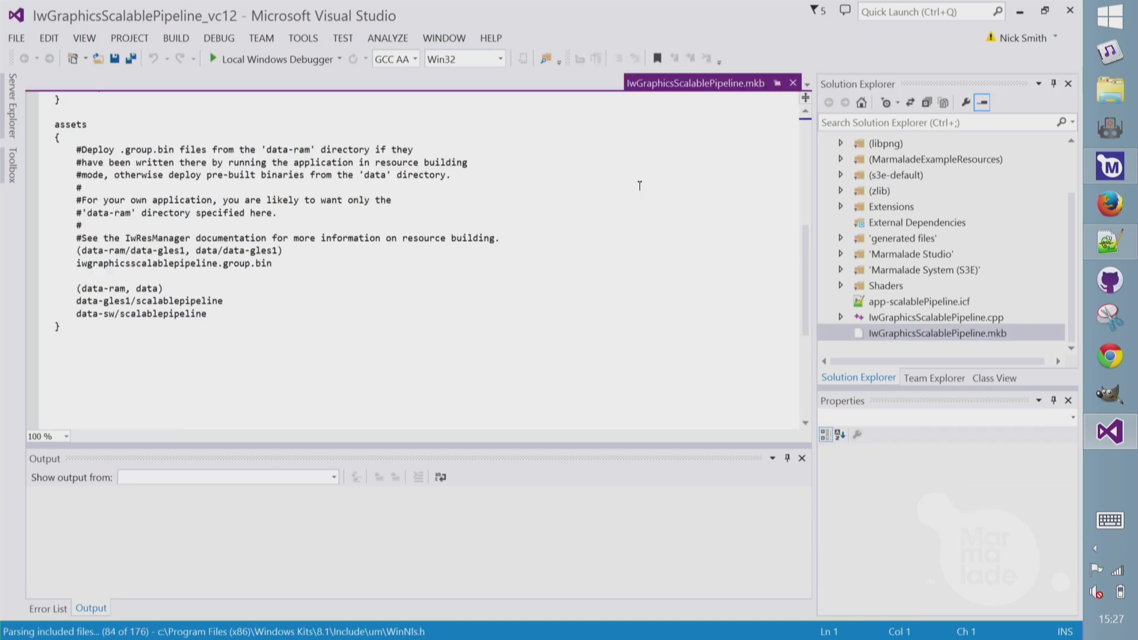
pyautogui.click(805, 112)
pyautogui.click(805, 112)
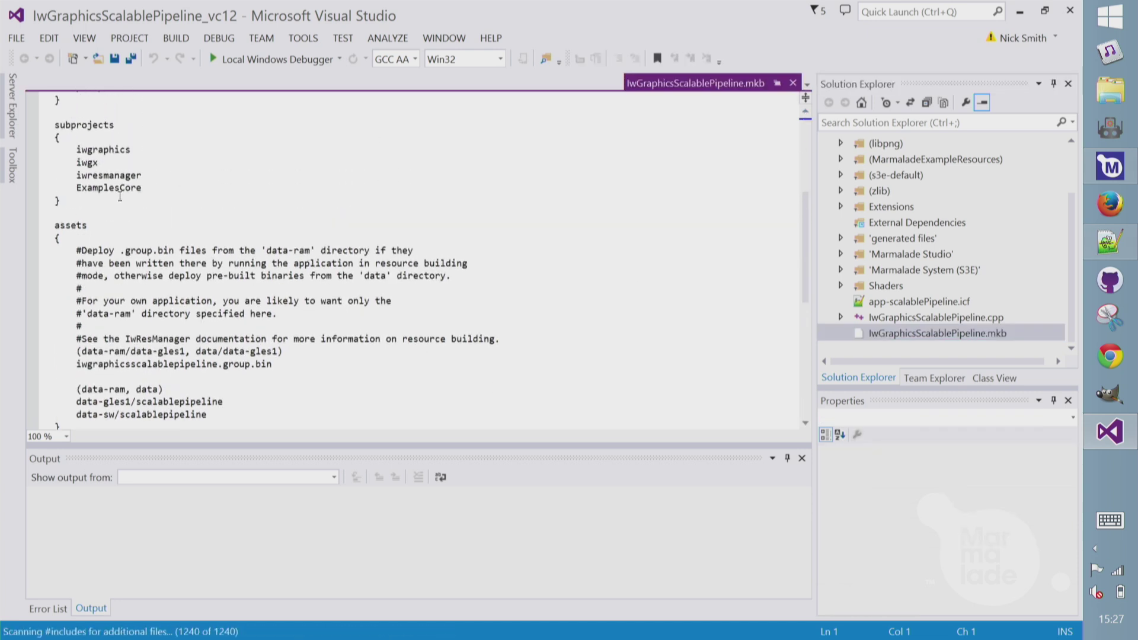
pyautogui.click(166, 197)
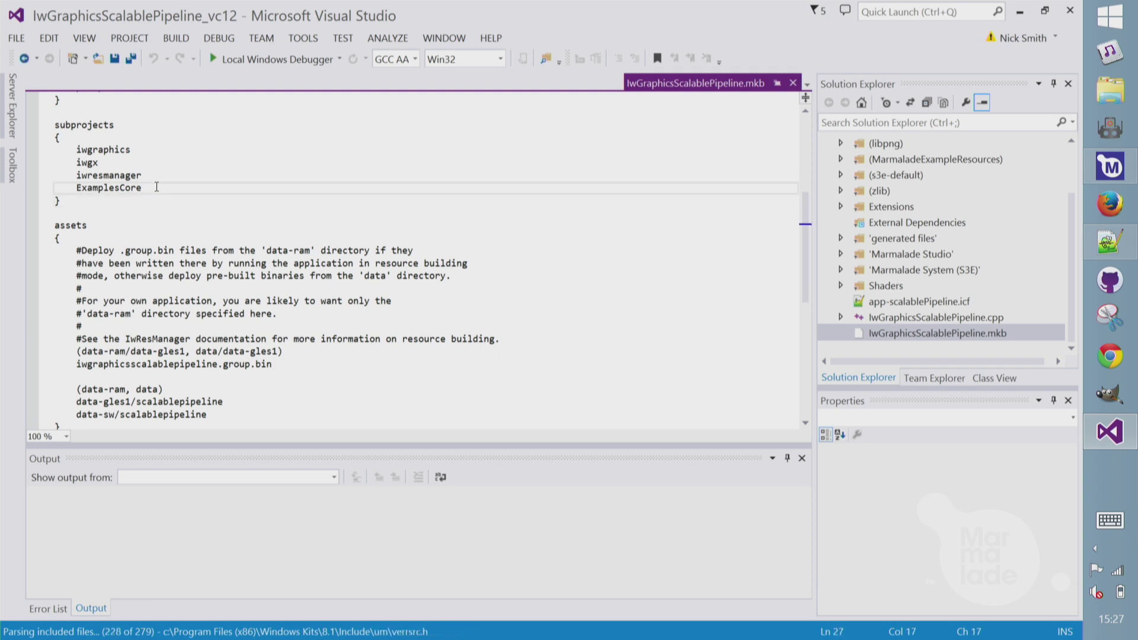
pyautogui.press('Return')
pyautogui.write('s3eAmazonAds')
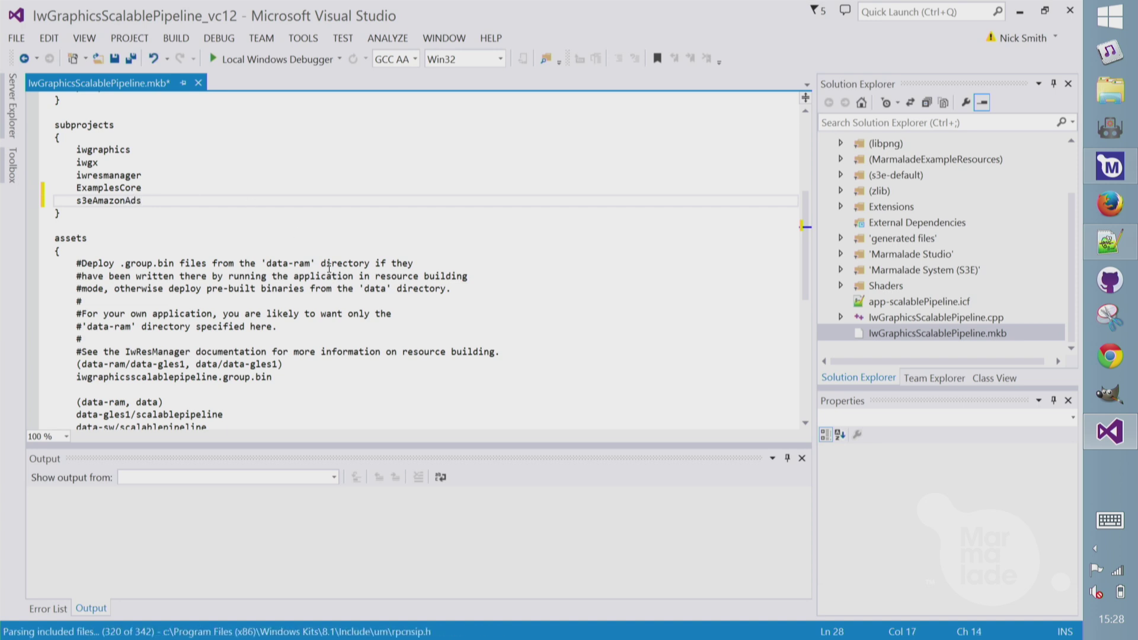
pyautogui.hotkey('ctrl', 's')
# Switch to x86 Debug, reload the changed project, and open IwGraphicsScalablePipeline.cpp
pyautogui.click(413, 59)
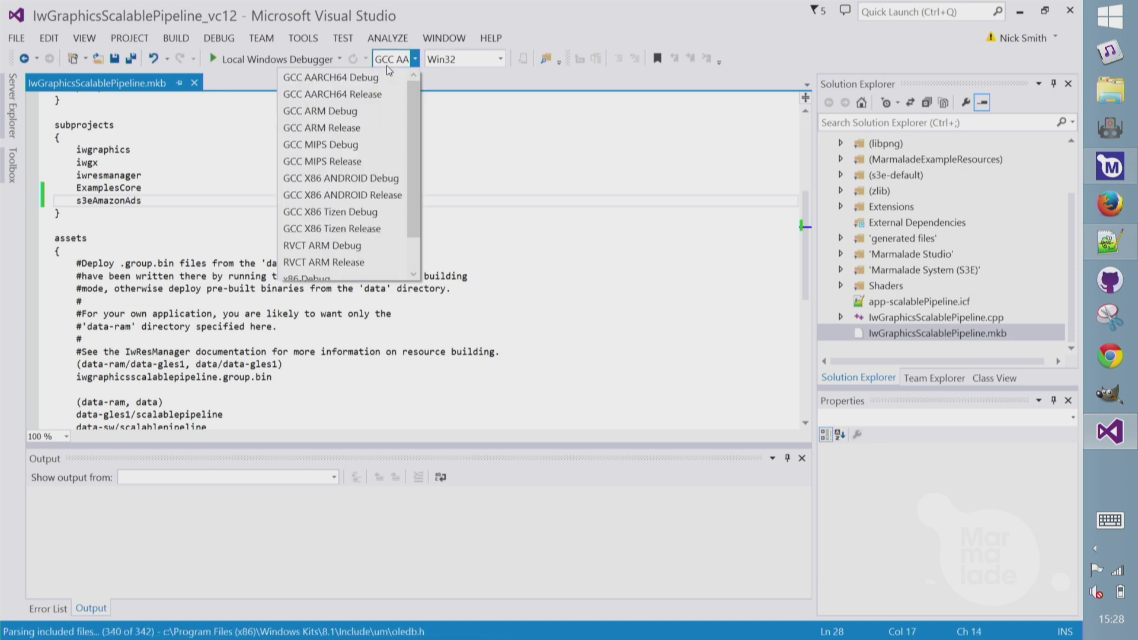
pyautogui.scroll(-3, 415, 259)
pyautogui.click(334, 239)
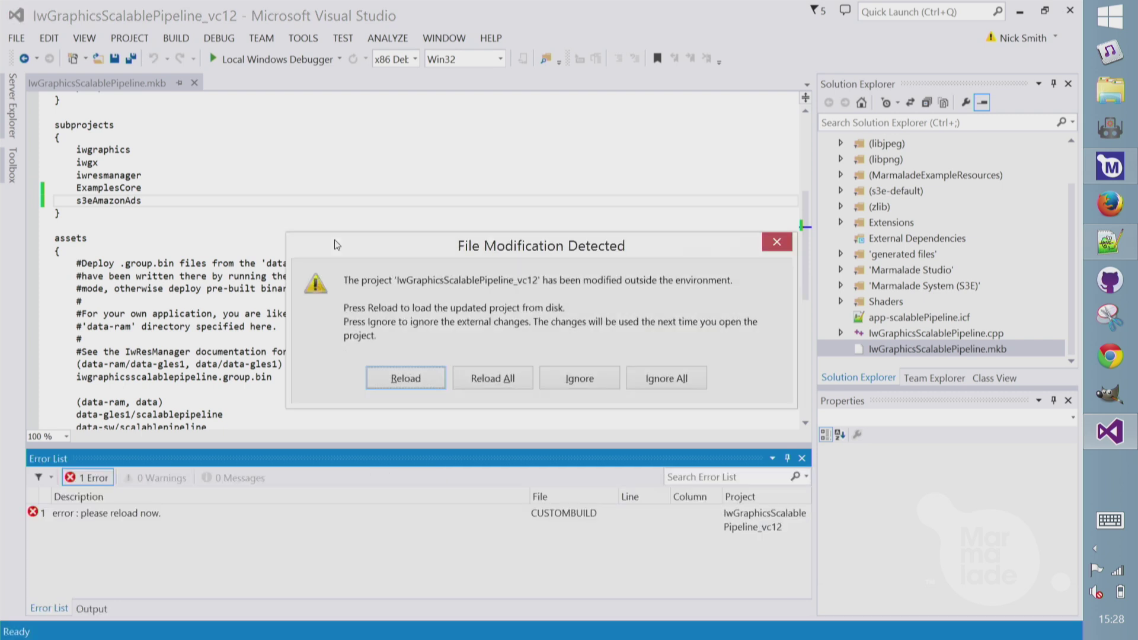
pyautogui.click(404, 379)
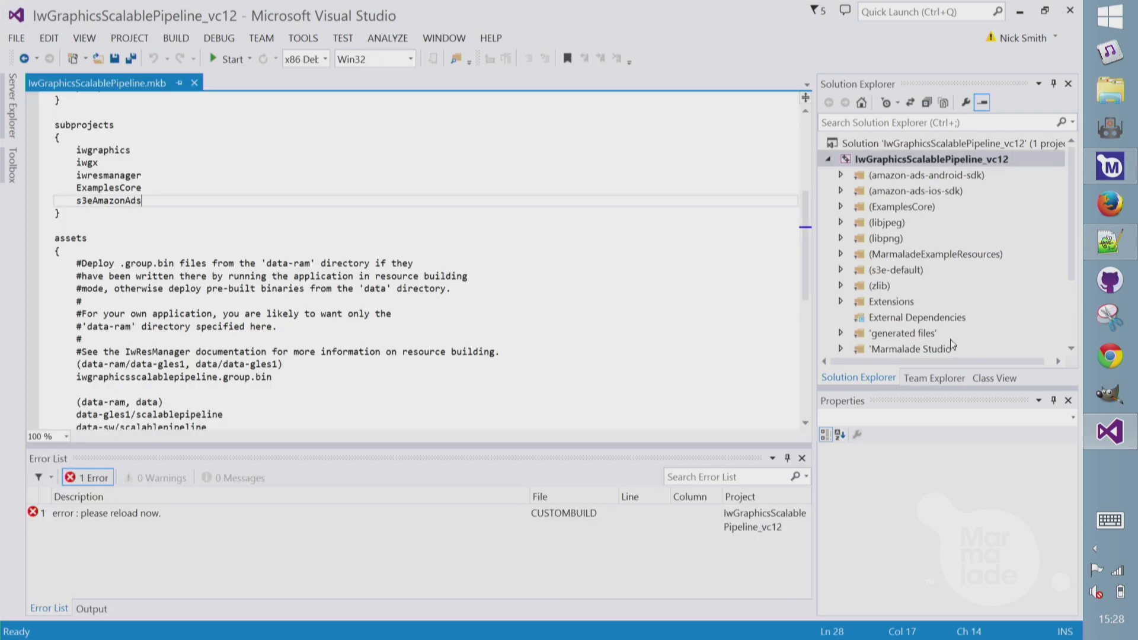
pyautogui.click(1072, 333)
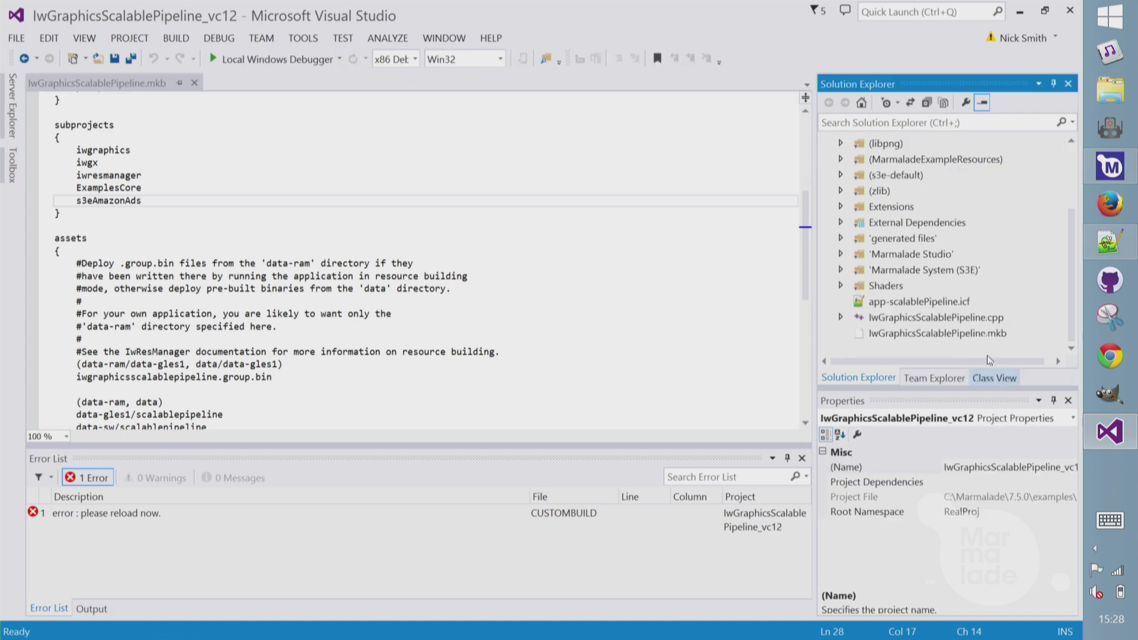
pyautogui.click(983, 321)
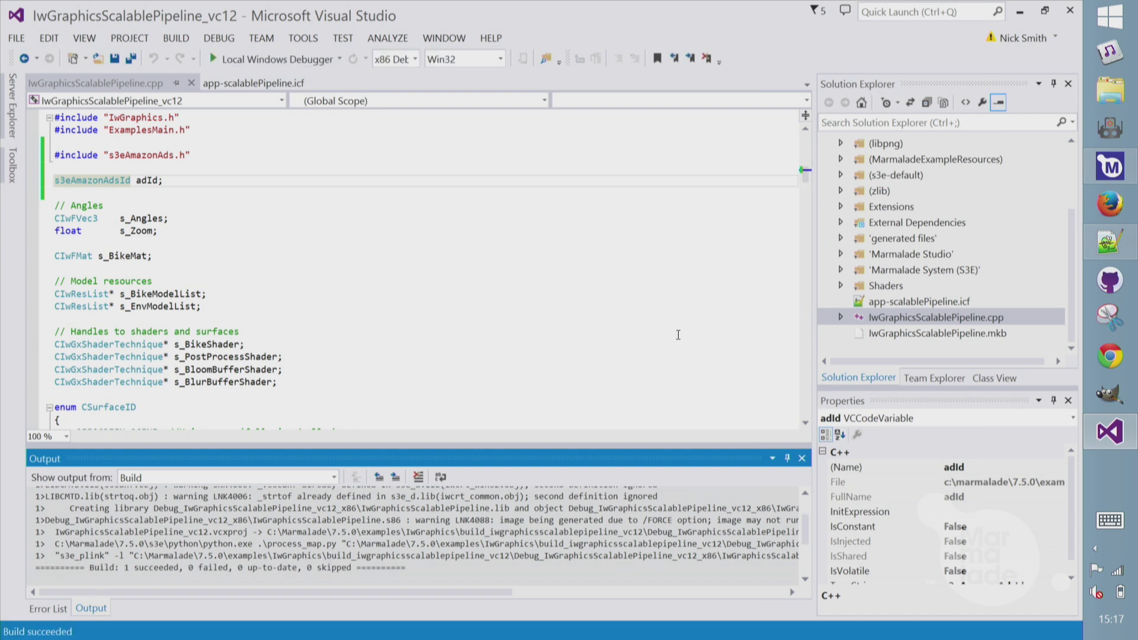
# Open IwGraphicsScalablePipeline.cpp in Visual Studio
pyautogui.click(807, 409)
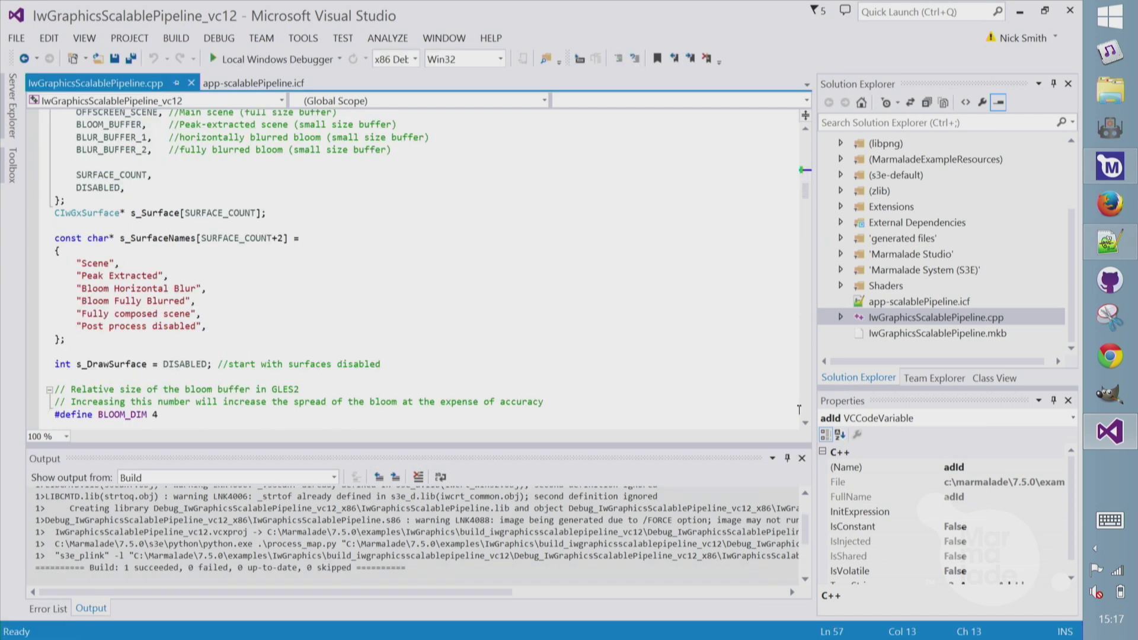
pyautogui.click(805, 418)
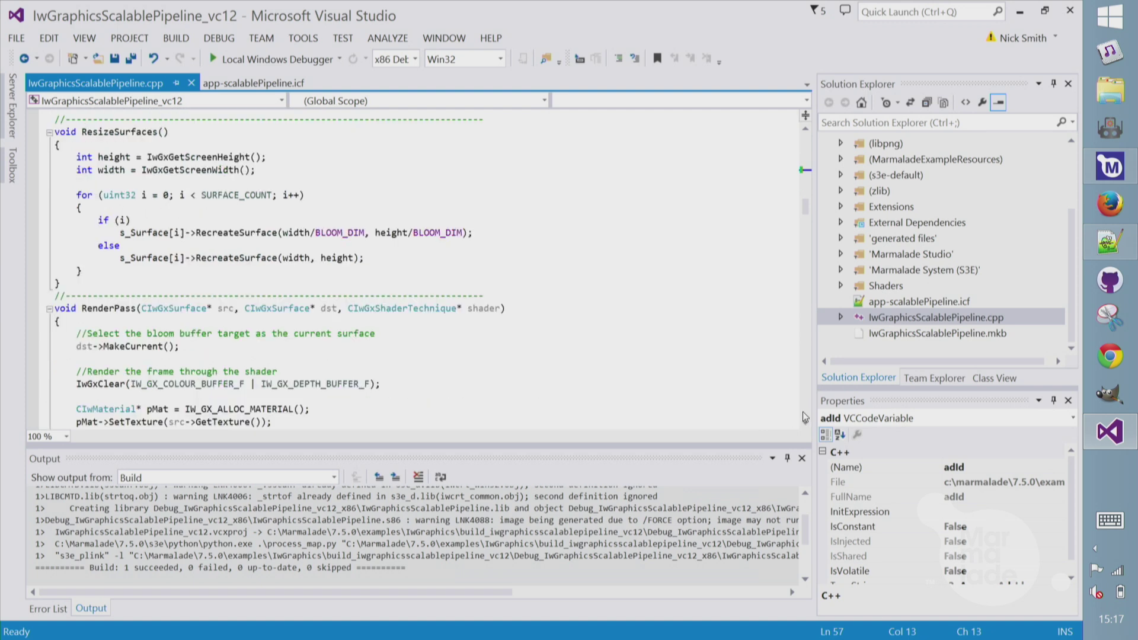
pyautogui.click(804, 416)
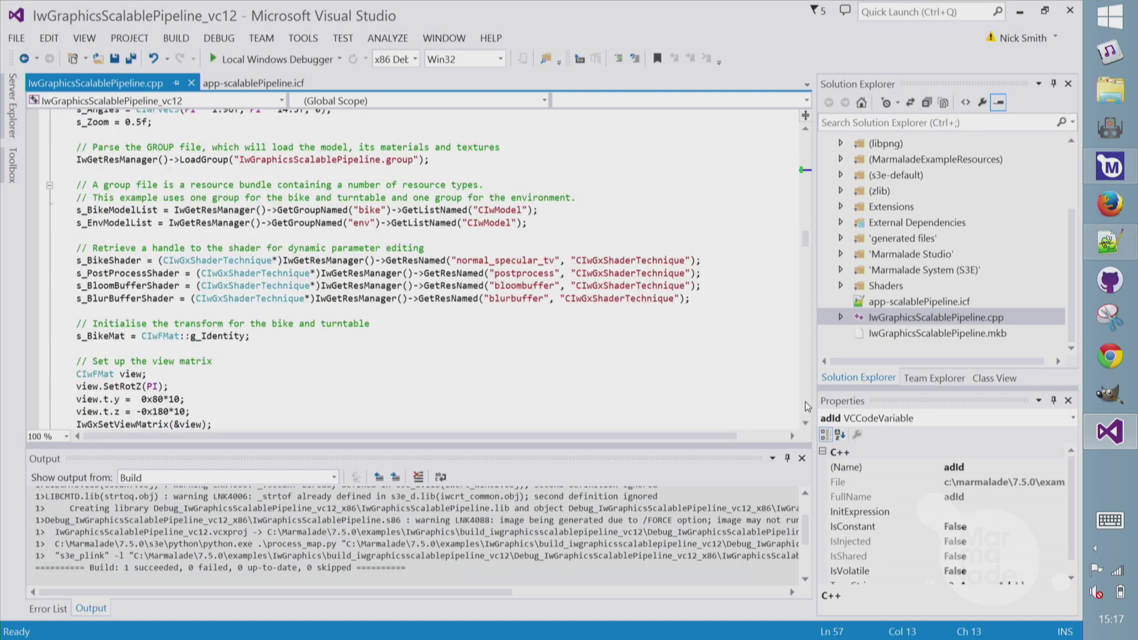
pyautogui.click(805, 426)
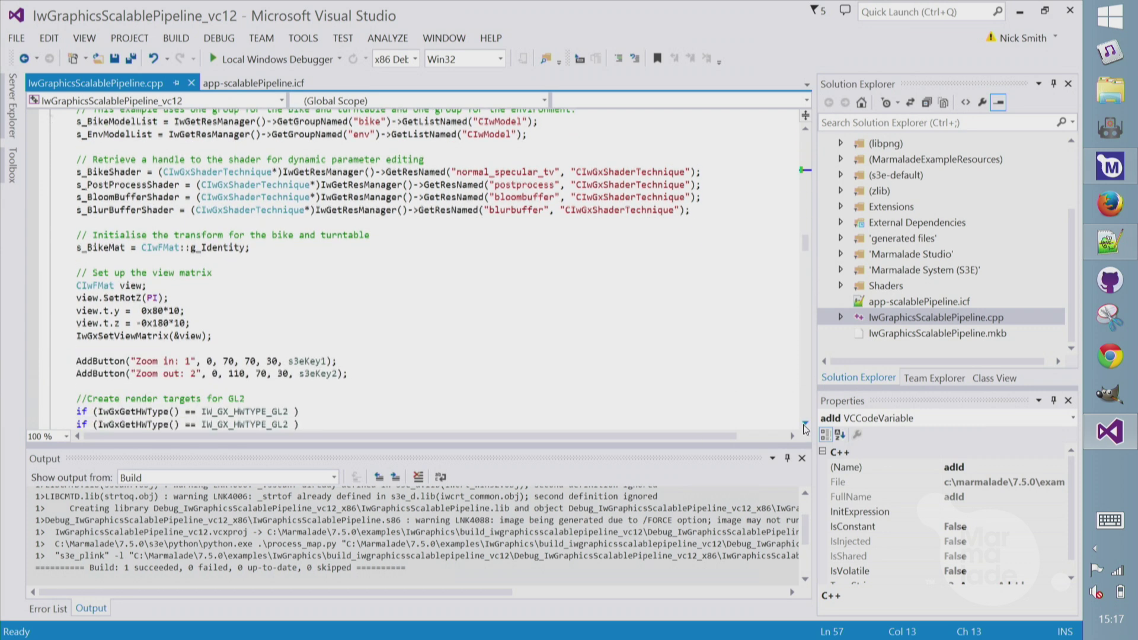
pyautogui.click(805, 425)
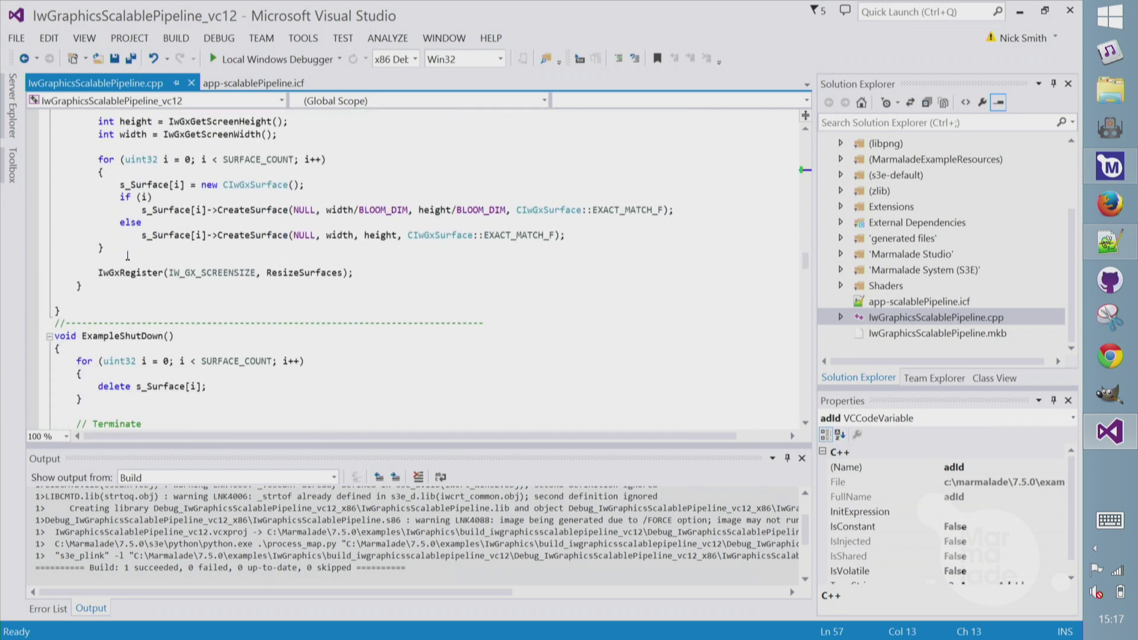
# Paste the Amazon Ads init and bottom-ad load block after the surface-creation code, then paste a second copy
pyautogui.click(114, 295)
pyautogui.press('Return')
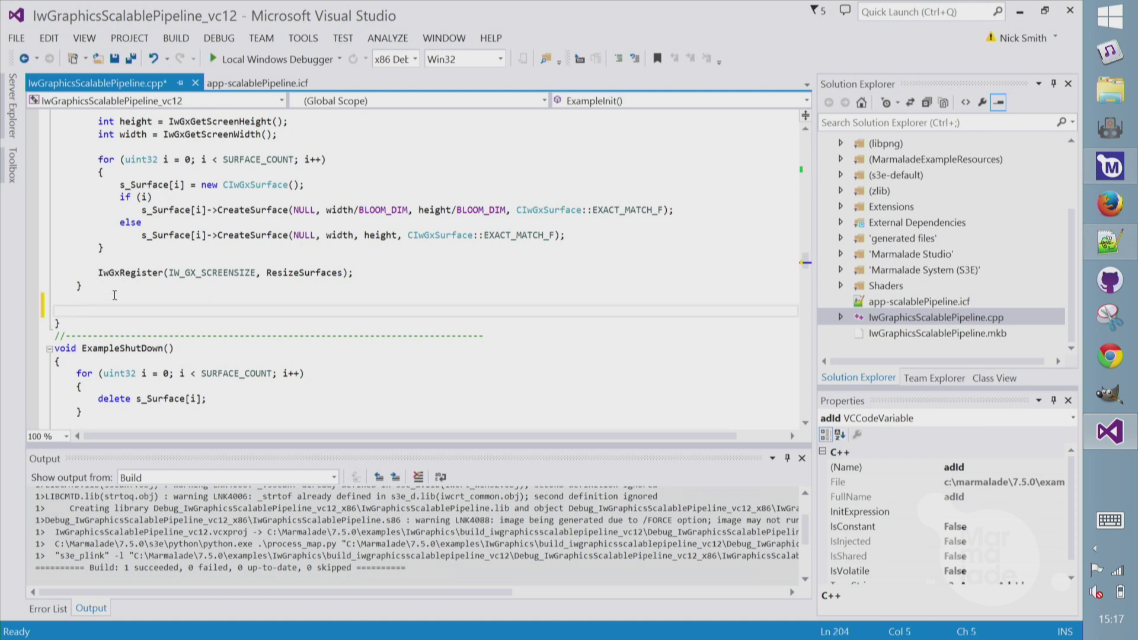
pyautogui.hotkey('ctrl', 'v')
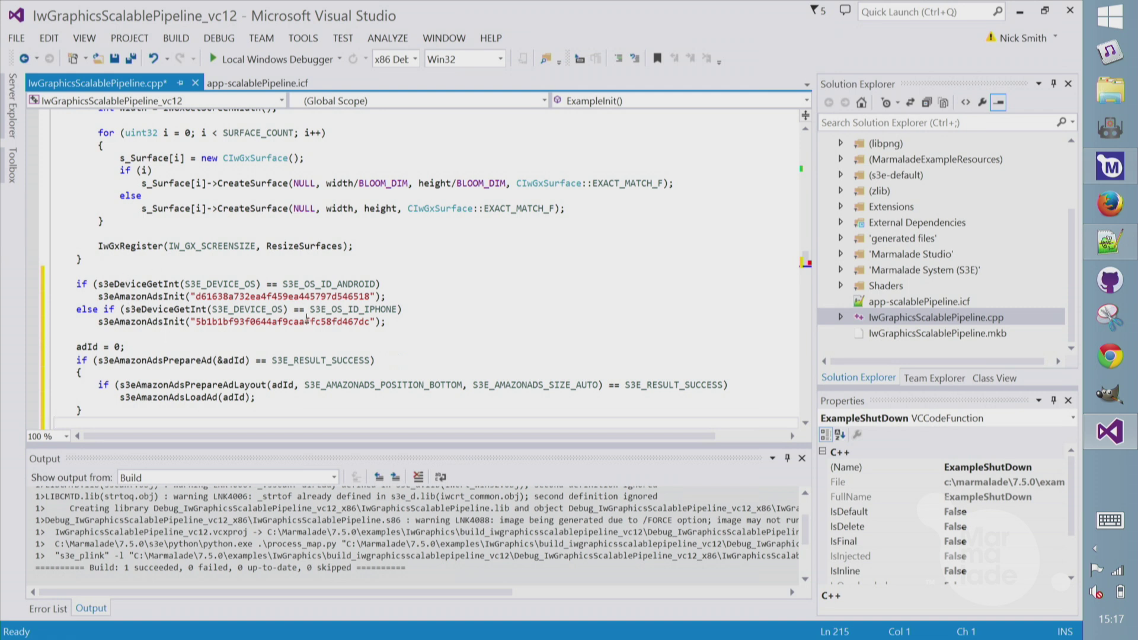
pyautogui.doubleClick(296, 321)
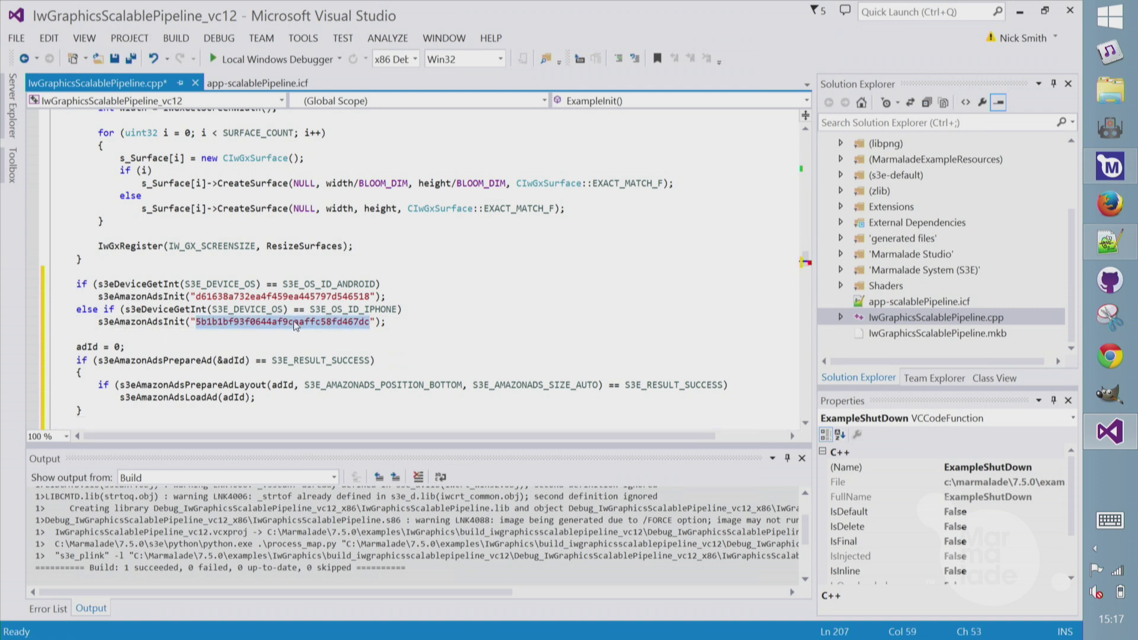
pyautogui.click(254, 335)
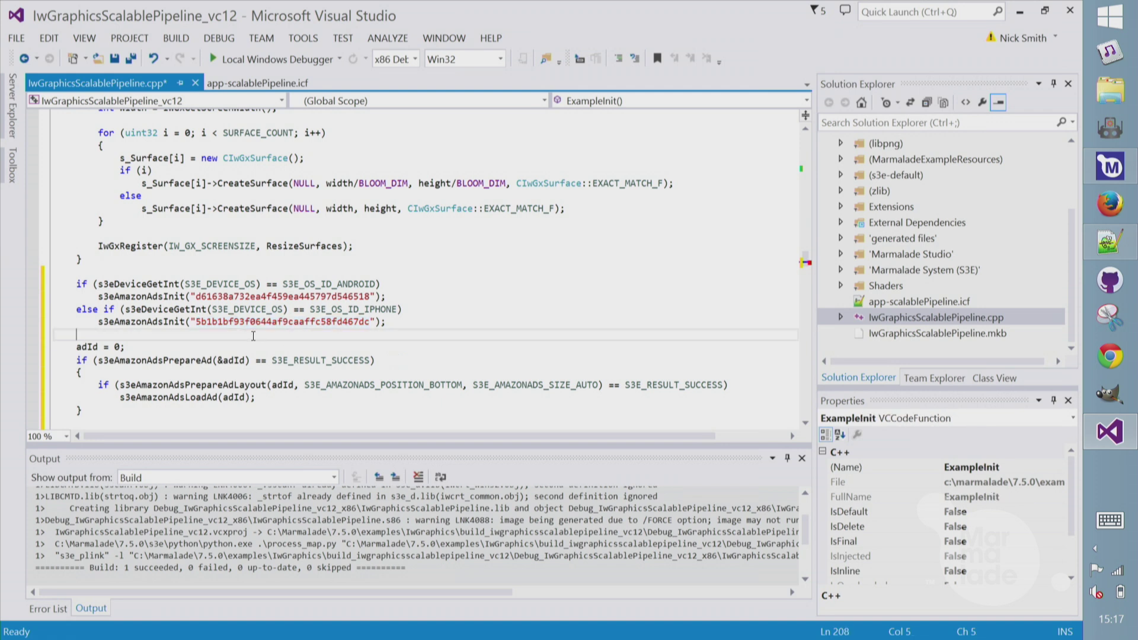
pyautogui.hotkey('ctrl', 'v')
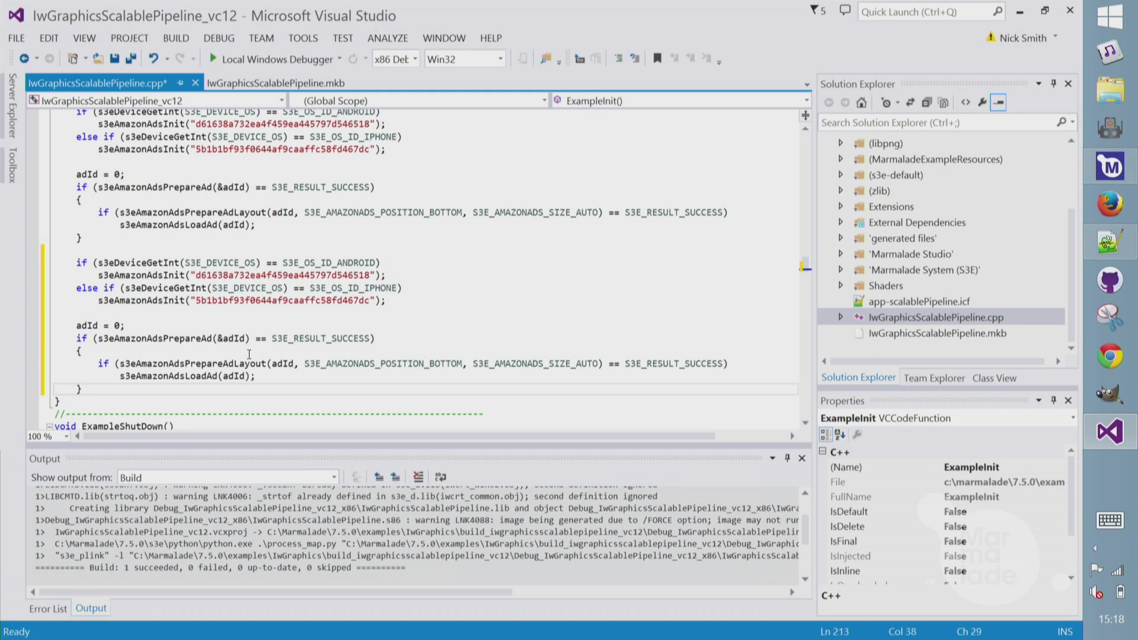
# Save all files, build and run in the simulator past the assertion, then close the simulator
pyautogui.hotkey('ctrl', 's')
pyautogui.hotkey('ctrl', 's')
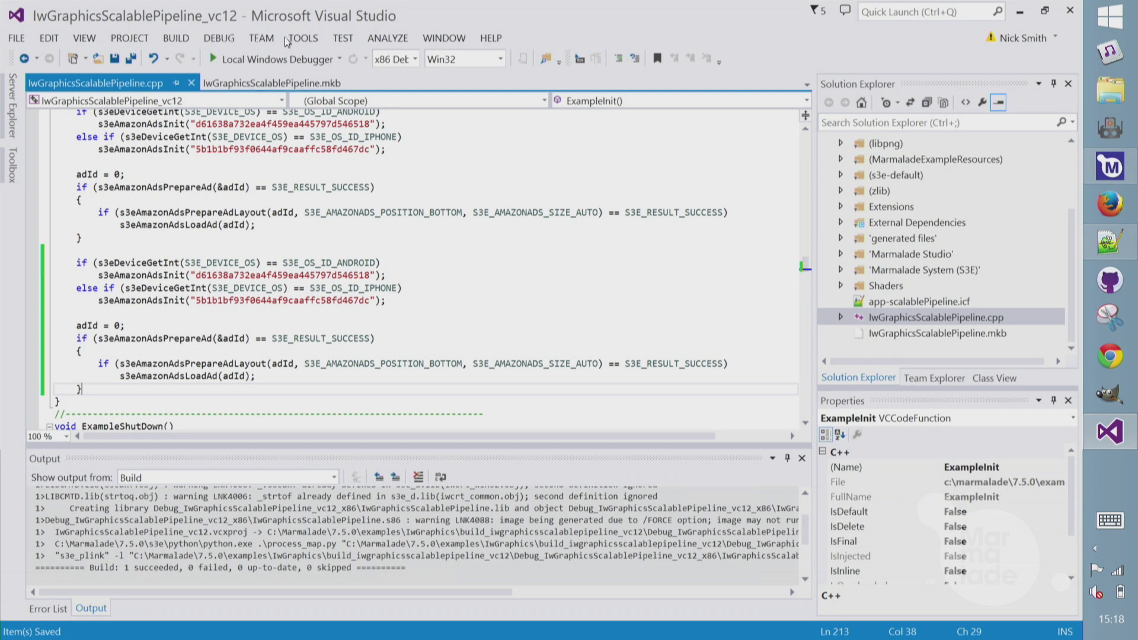
pyautogui.click(214, 60)
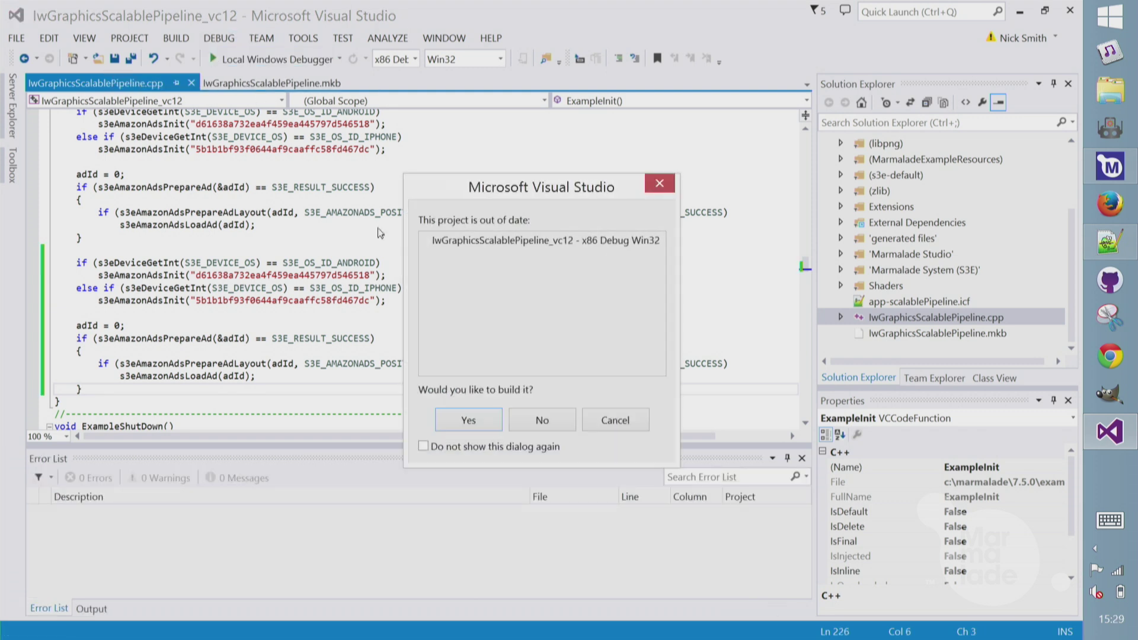
pyautogui.click(476, 421)
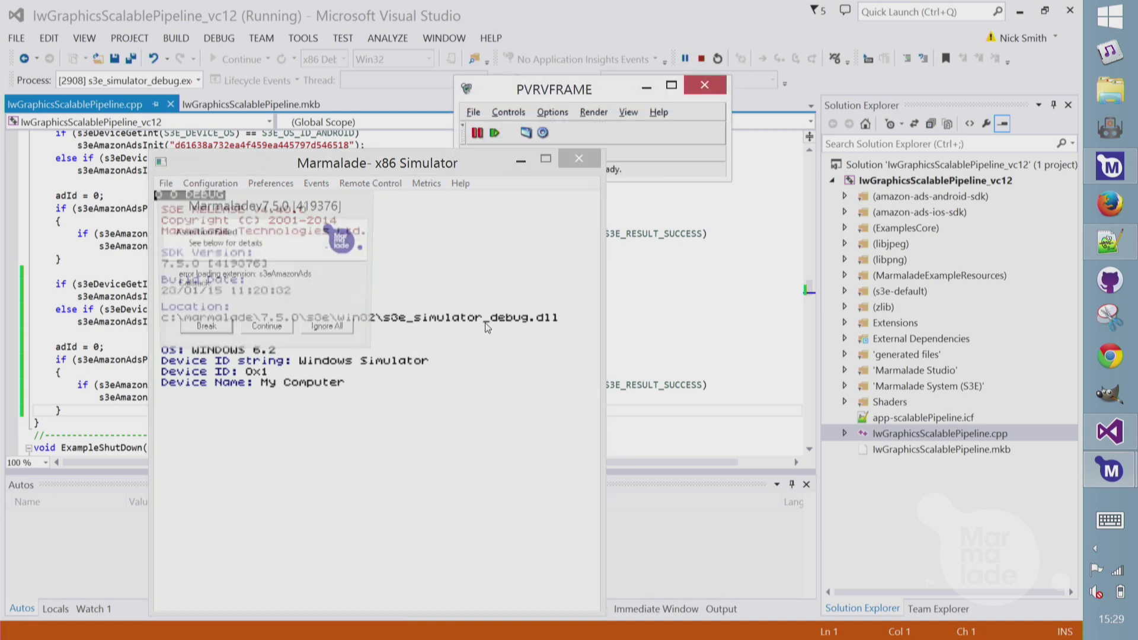
pyautogui.click(342, 330)
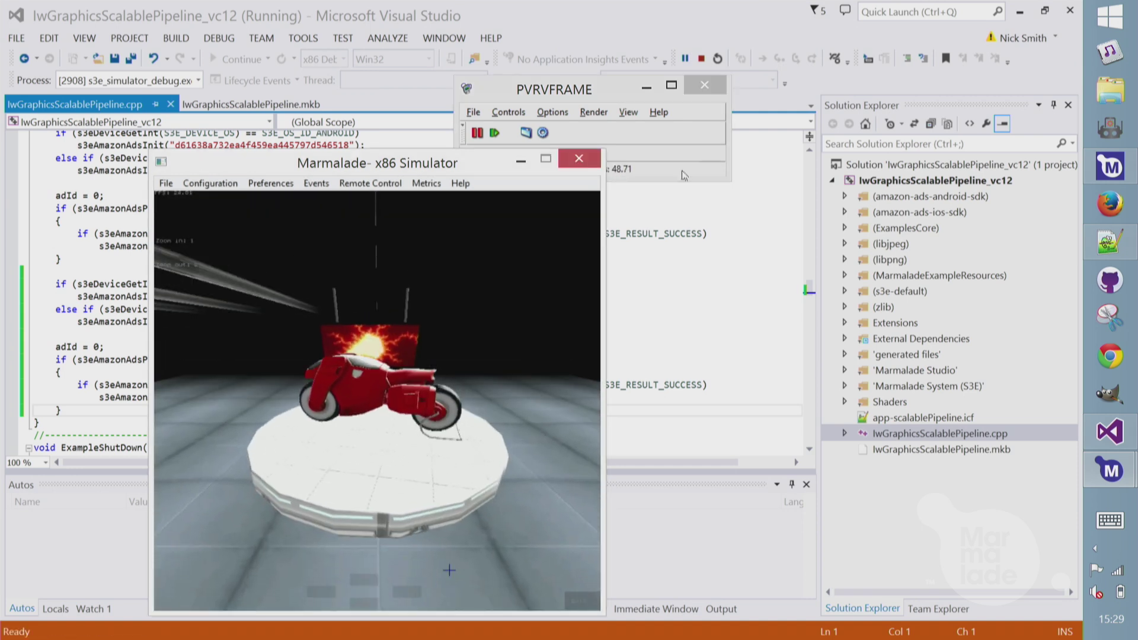
pyautogui.click(576, 160)
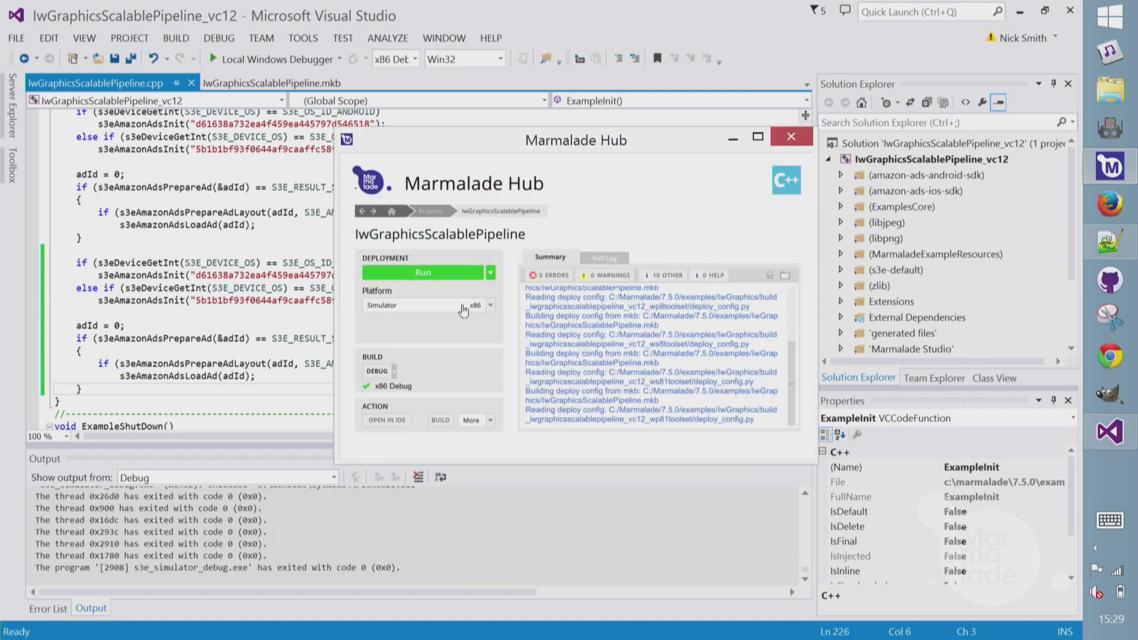
# Set the platform to Android and Release mode, and start the GCC ARM Release build
pyautogui.click(467, 307)
pyautogui.click(417, 386)
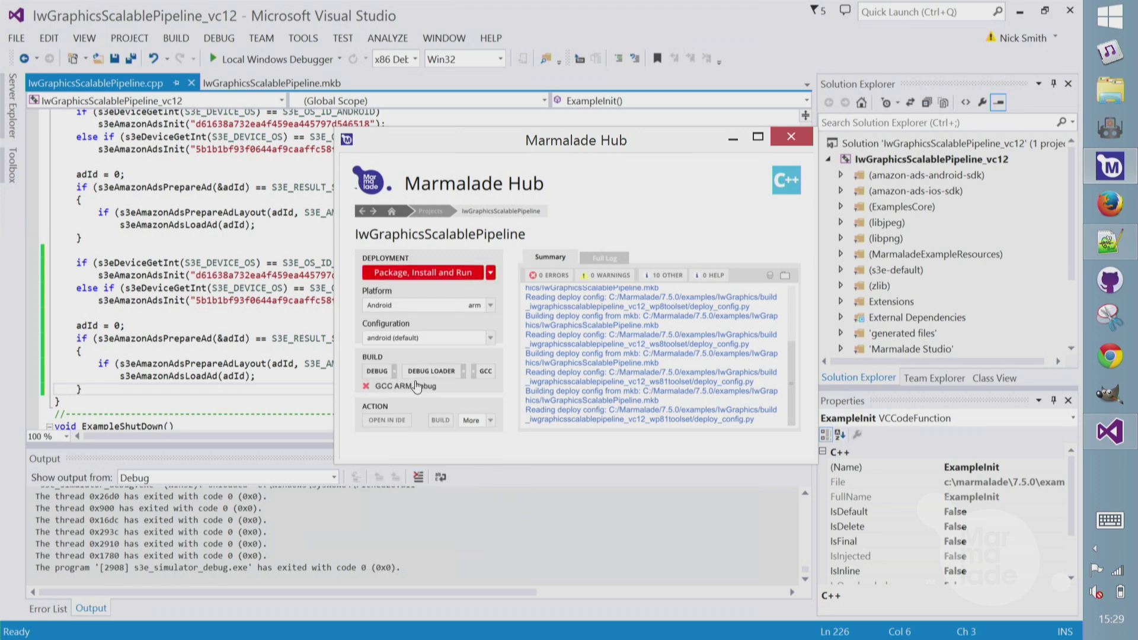
pyautogui.click(371, 374)
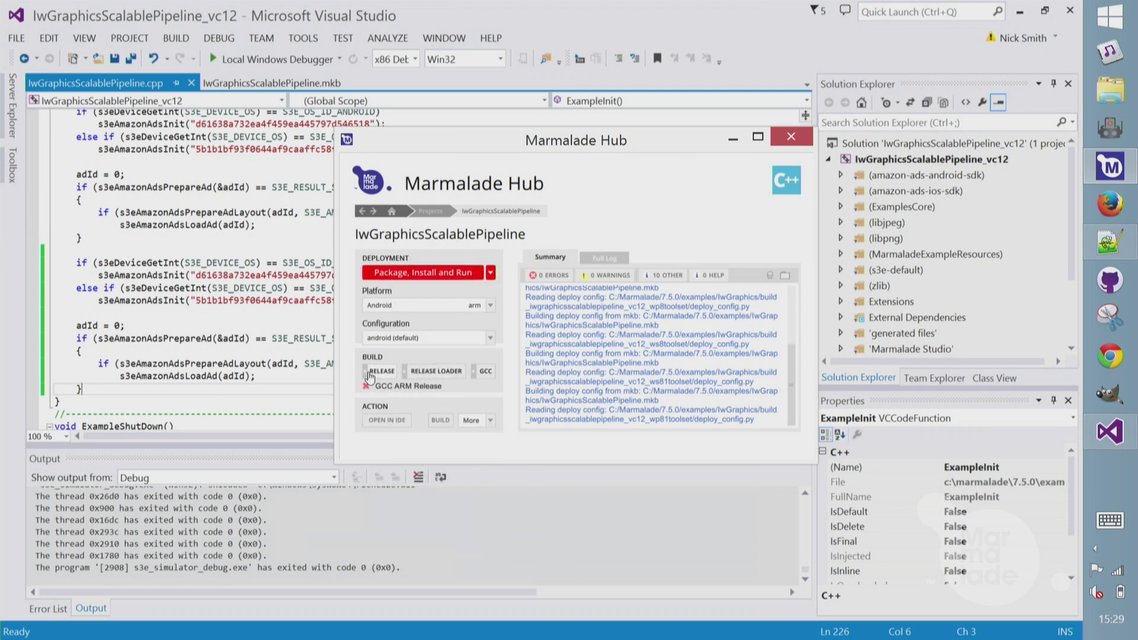
pyautogui.click(439, 425)
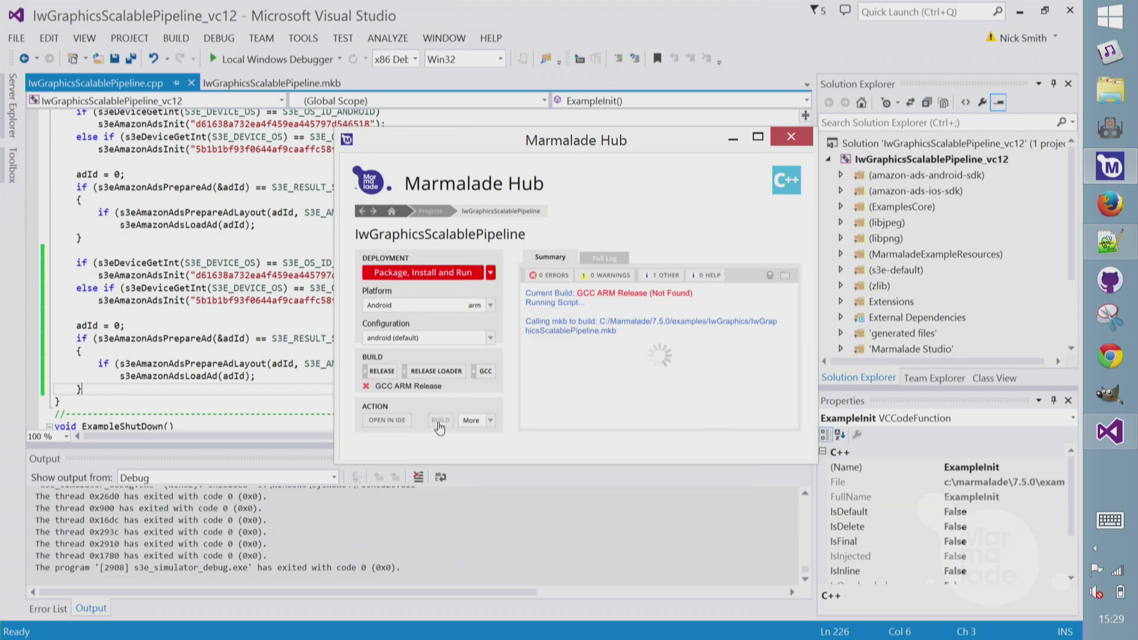